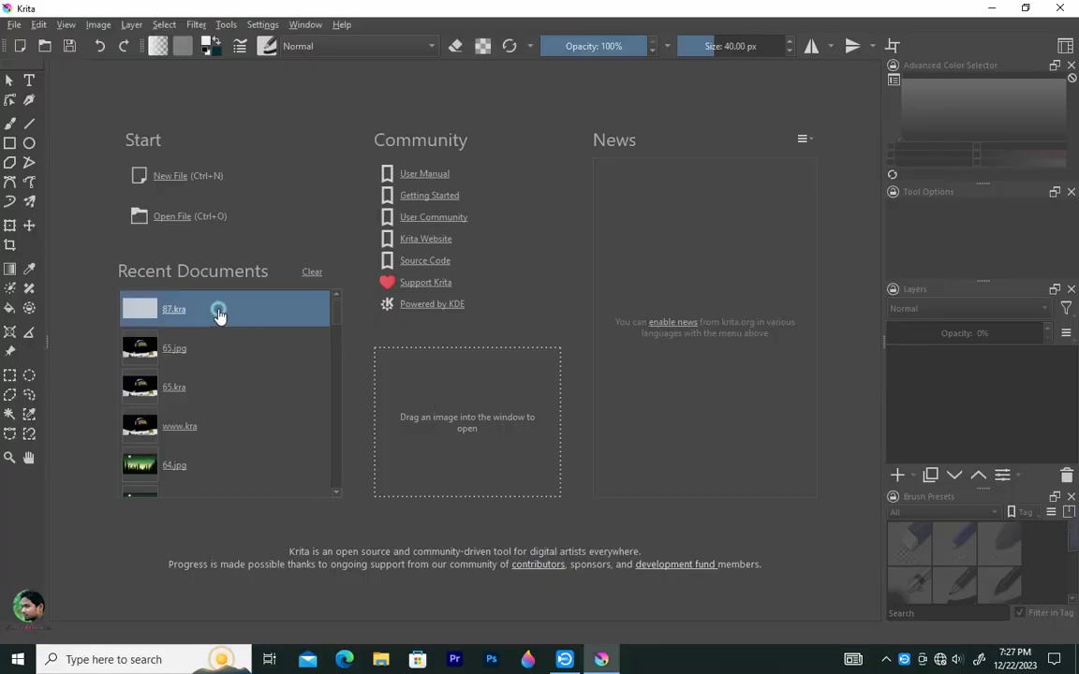
Open 87.kra from Recent Documents and zoom out to fit the blank 1,360 × 768 canvas
{"action": "left_click", "coordinate": [219, 313]}
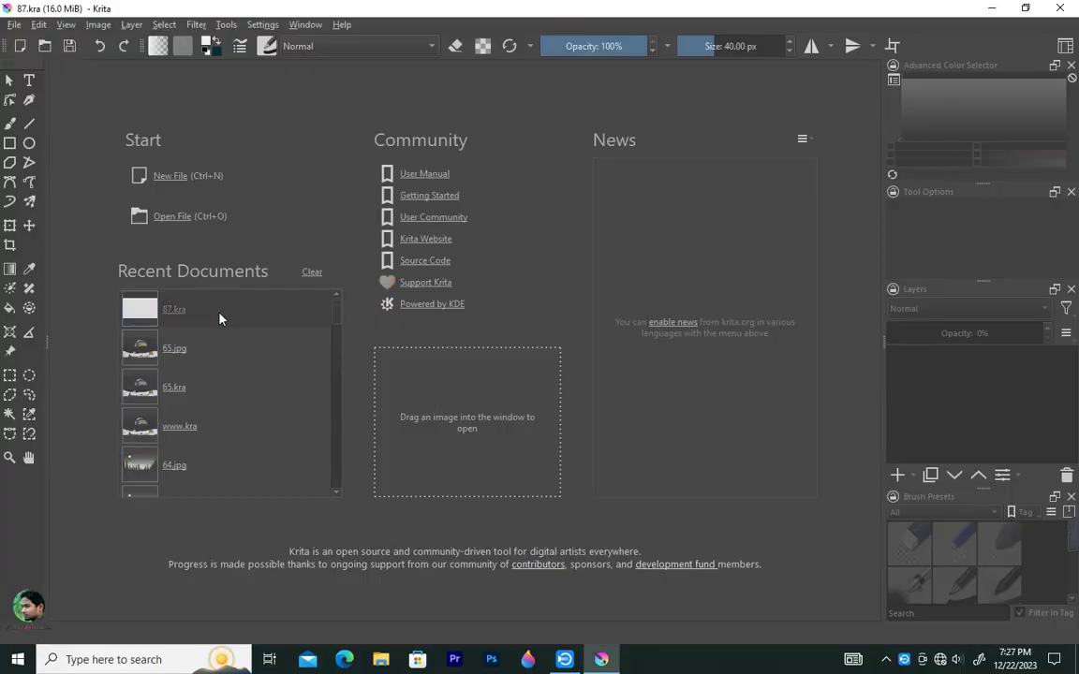
{"action": "key", "text": "bracketright"}
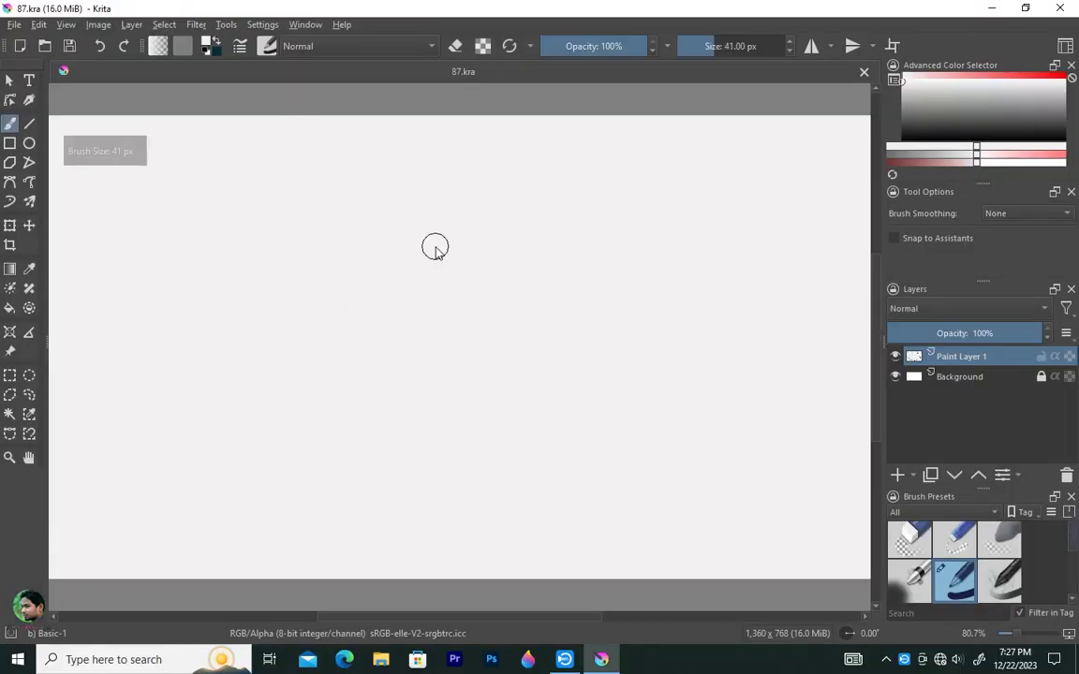
{"action": "key", "text": "minus"}
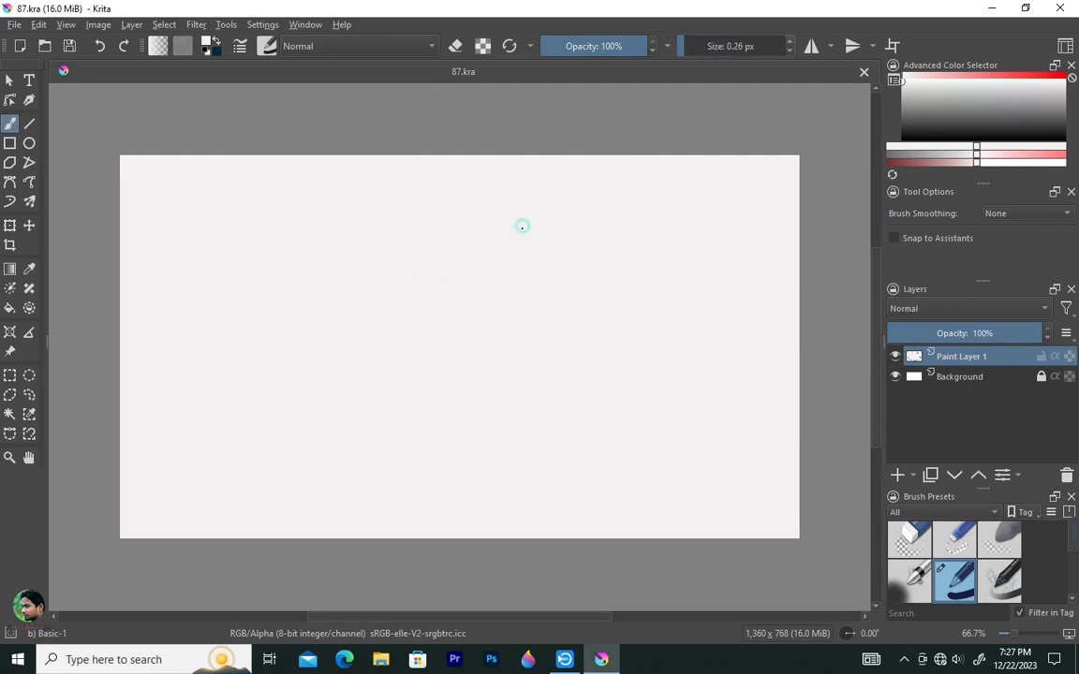
{"action": "left_click_drag", "start_coordinate": [657, 193], "coordinate": [641, 272]}
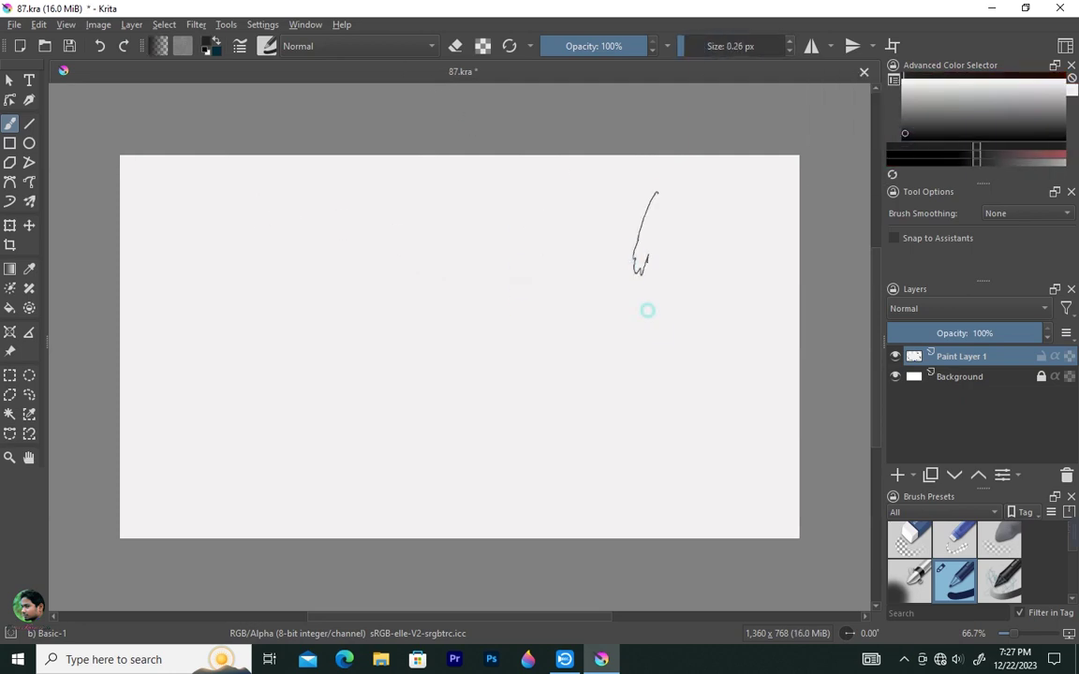
Fill the whole canvas with a muted blue
{"action": "left_click", "coordinate": [9, 307]}
{"action": "left_click_drag", "start_coordinate": [999, 126], "coordinate": [1009, 111]}
{"action": "left_click", "coordinate": [1053, 161]}
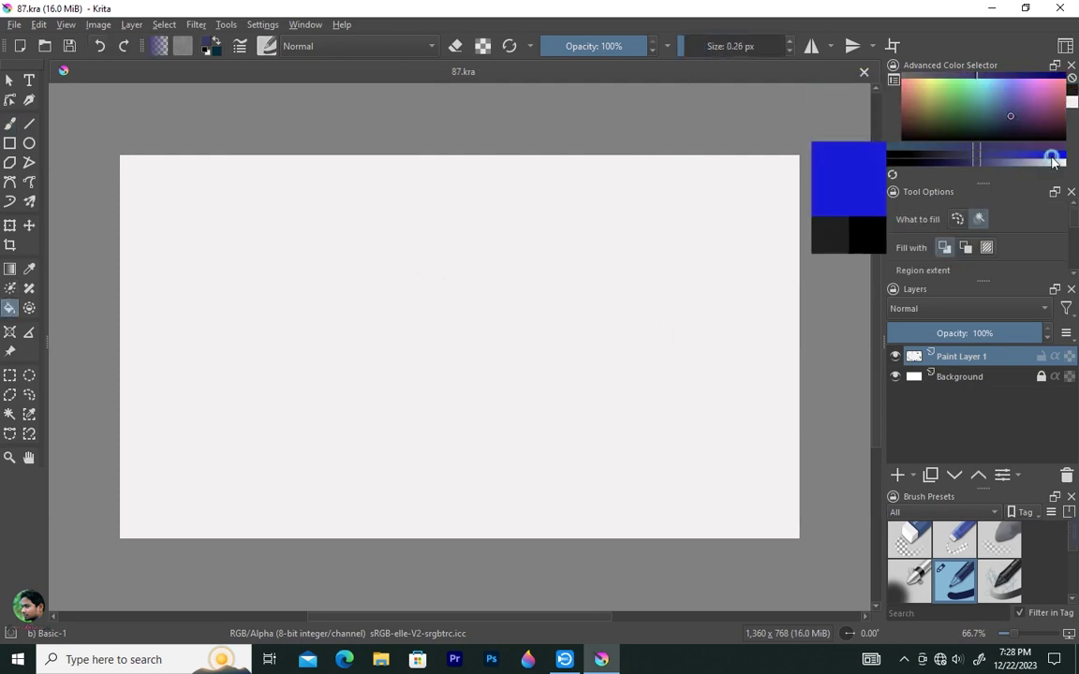
{"action": "left_click_drag", "start_coordinate": [1053, 161], "coordinate": [1010, 158]}
{"action": "left_click", "coordinate": [438, 301]}
Darken the sky's top and the sea's bottom with near-black gradients at 43% opacity
{"action": "left_click", "coordinate": [906, 131]}
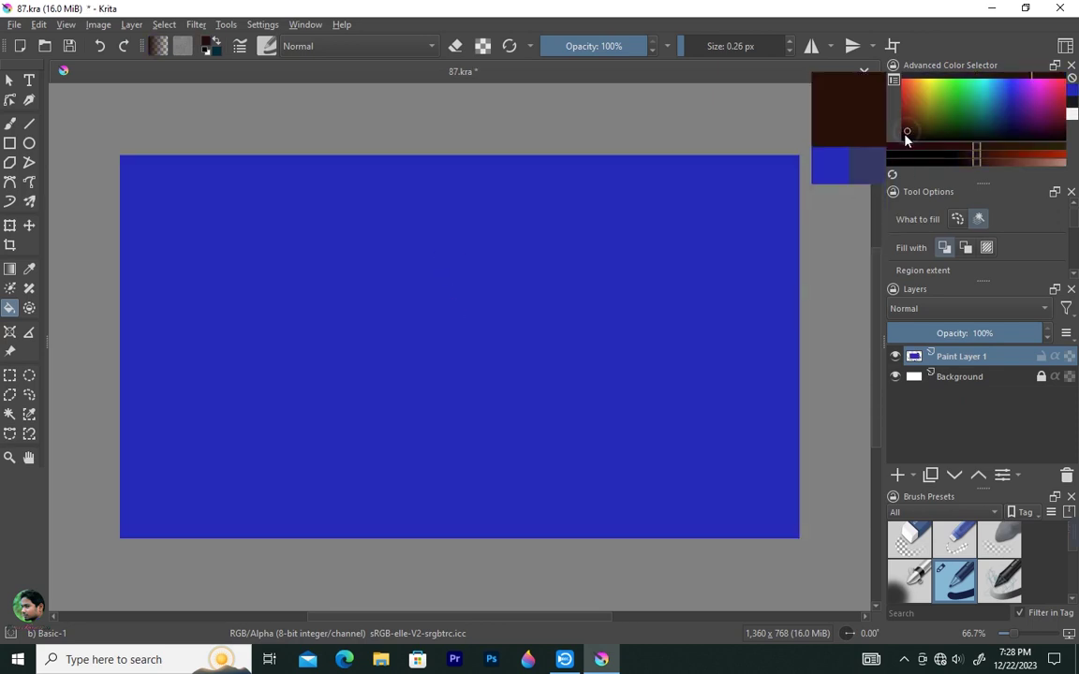
{"action": "key", "text": "b"}
{"action": "key", "text": "g"}
{"action": "left_click_drag", "start_coordinate": [471, 154], "coordinate": [477, 207]}
{"action": "key", "text": "ctrl+z"}
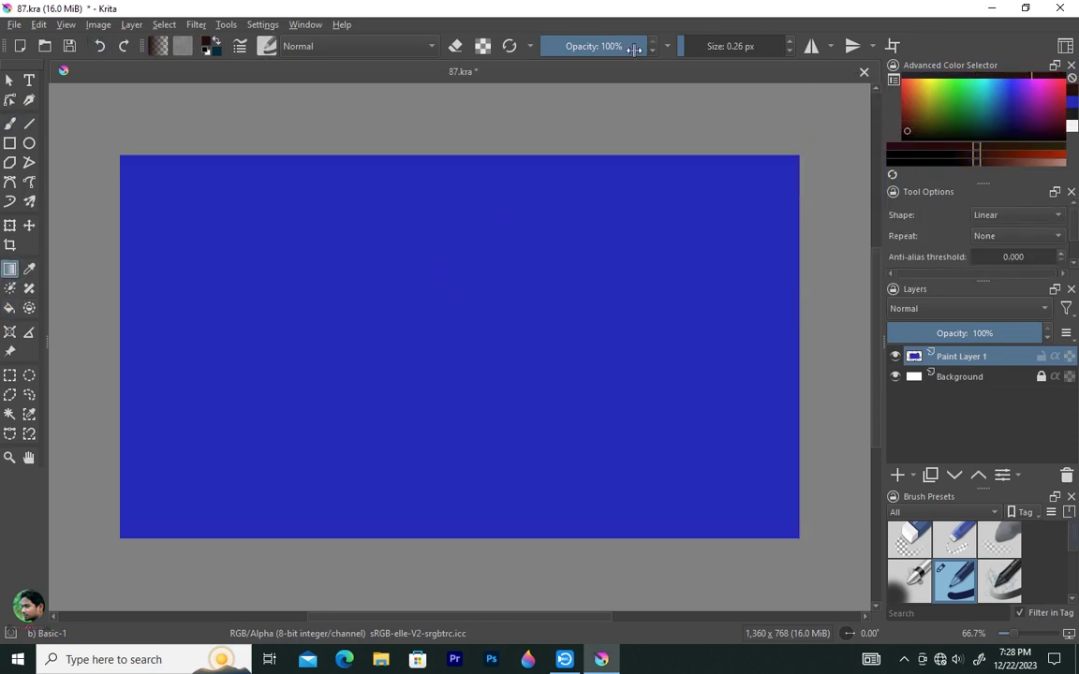
{"action": "left_click_drag", "start_coordinate": [455, 156], "coordinate": [452, 245]}
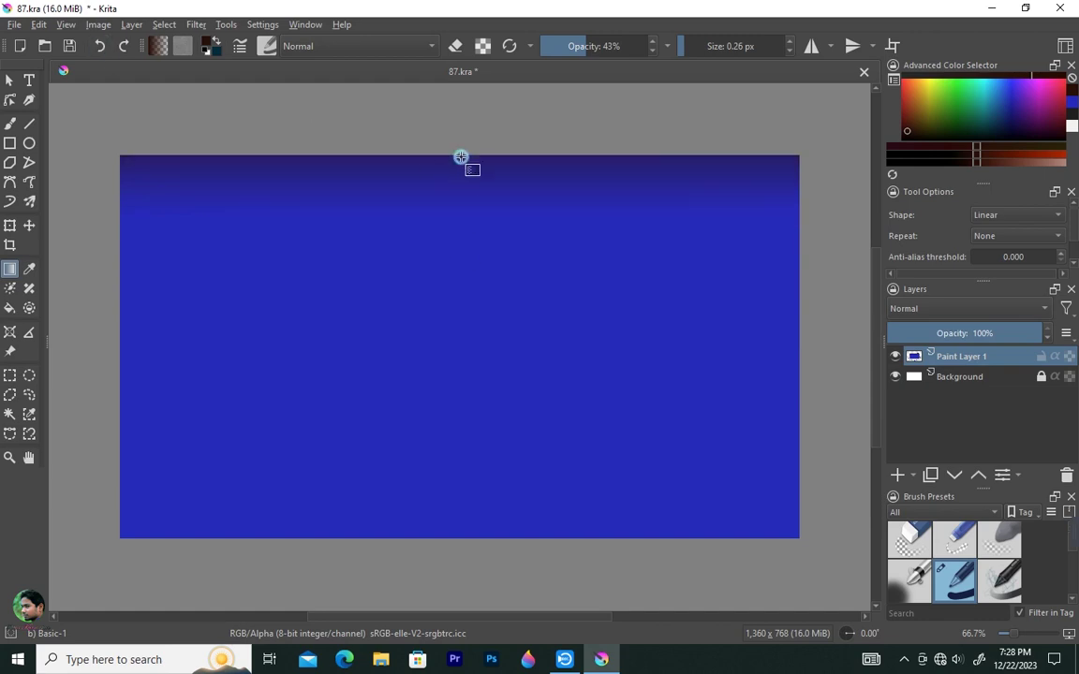
{"action": "left_click_drag", "start_coordinate": [441, 529], "coordinate": [443, 459]}
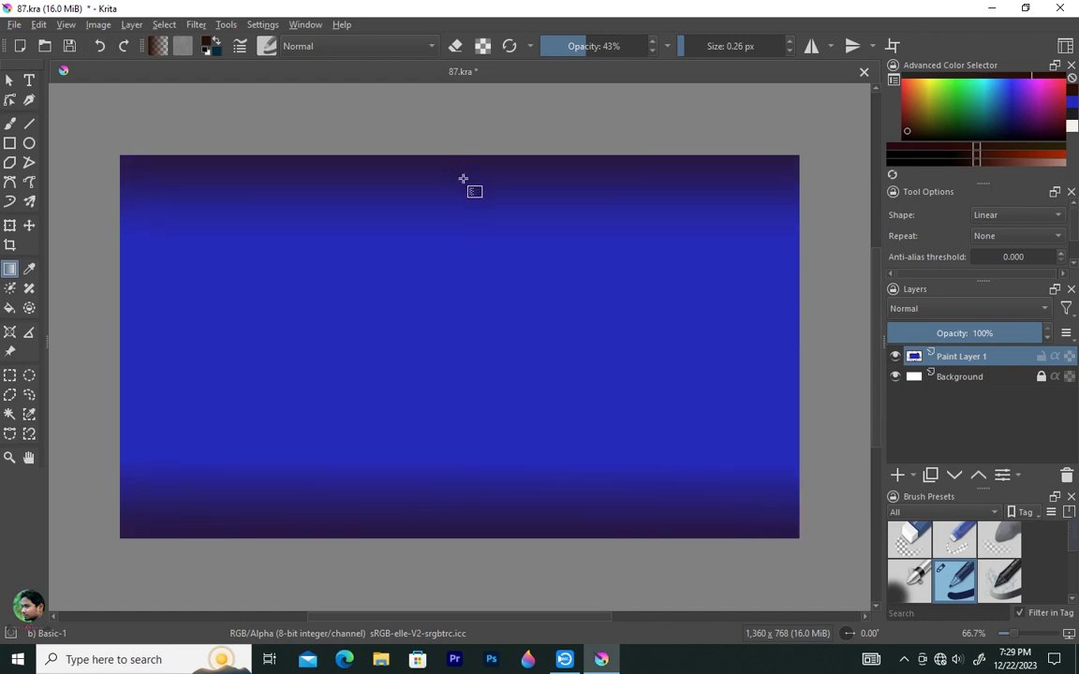
Draw a straight horizon line across the canvas middle on new Paint Layer 2
{"action": "left_click", "coordinate": [29, 122]}
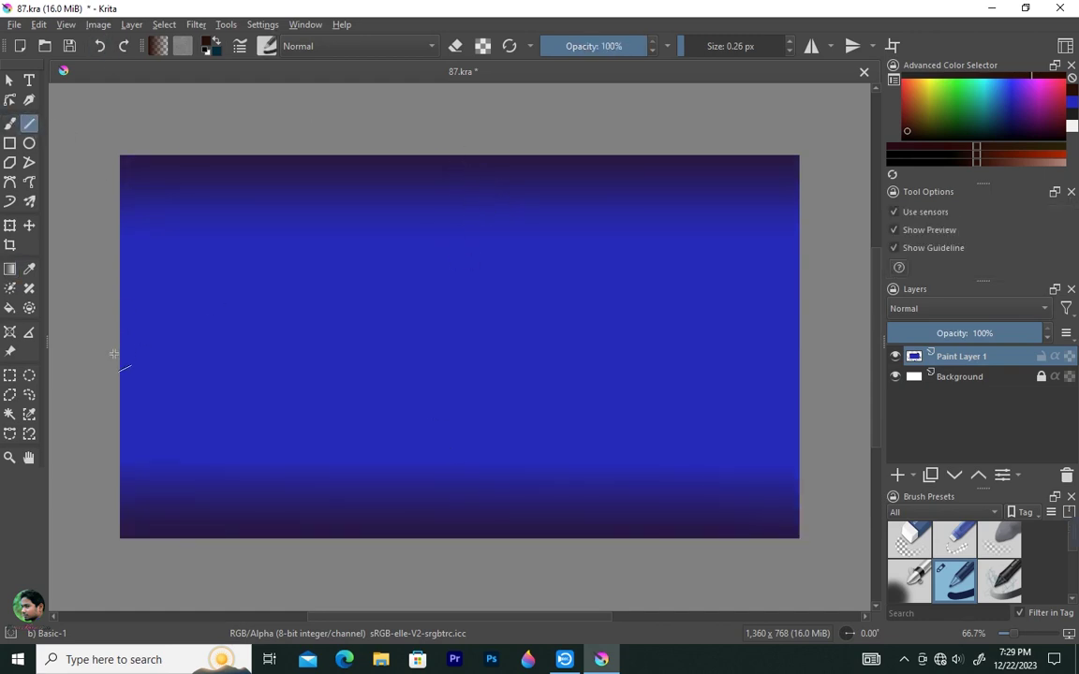
{"action": "left_click_drag", "start_coordinate": [113, 372], "coordinate": [806, 368]}
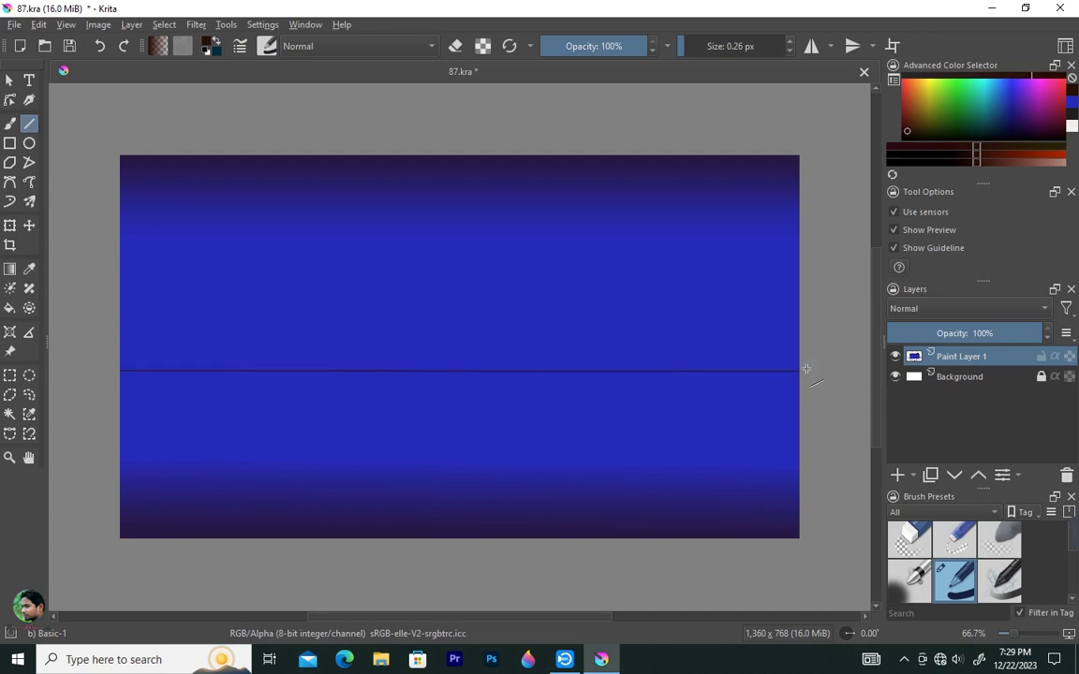
{"action": "left_click", "coordinate": [897, 474]}
{"action": "left_click_drag", "start_coordinate": [108, 375], "coordinate": [824, 376]}
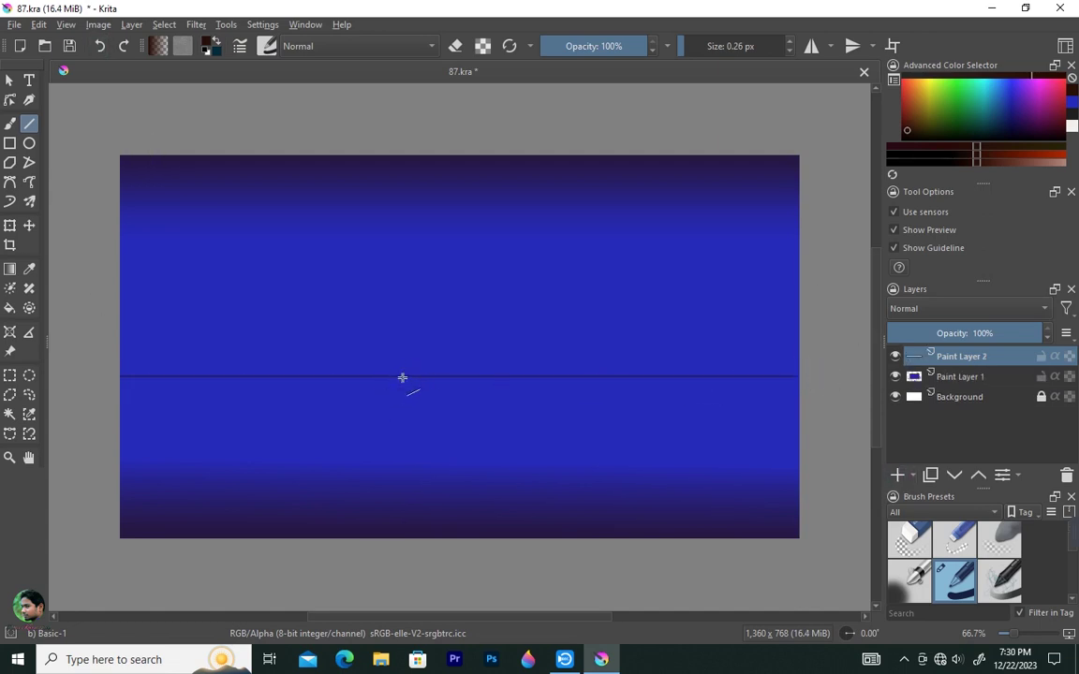
Set up a large Basic-2 Opacity brush in teal at 38% opacity
{"action": "key", "text": "b"}
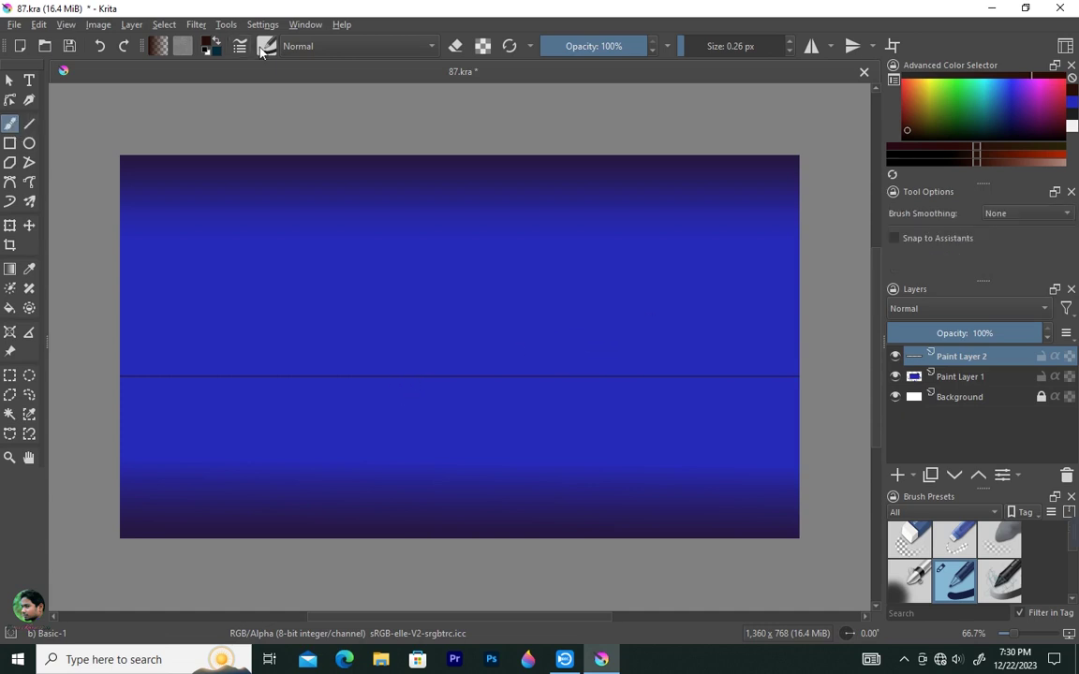
{"action": "key", "text": "F6"}
{"action": "left_click", "coordinate": [438, 95]}
{"action": "left_click", "coordinate": [555, 49]}
{"action": "left_click", "coordinate": [983, 107]}
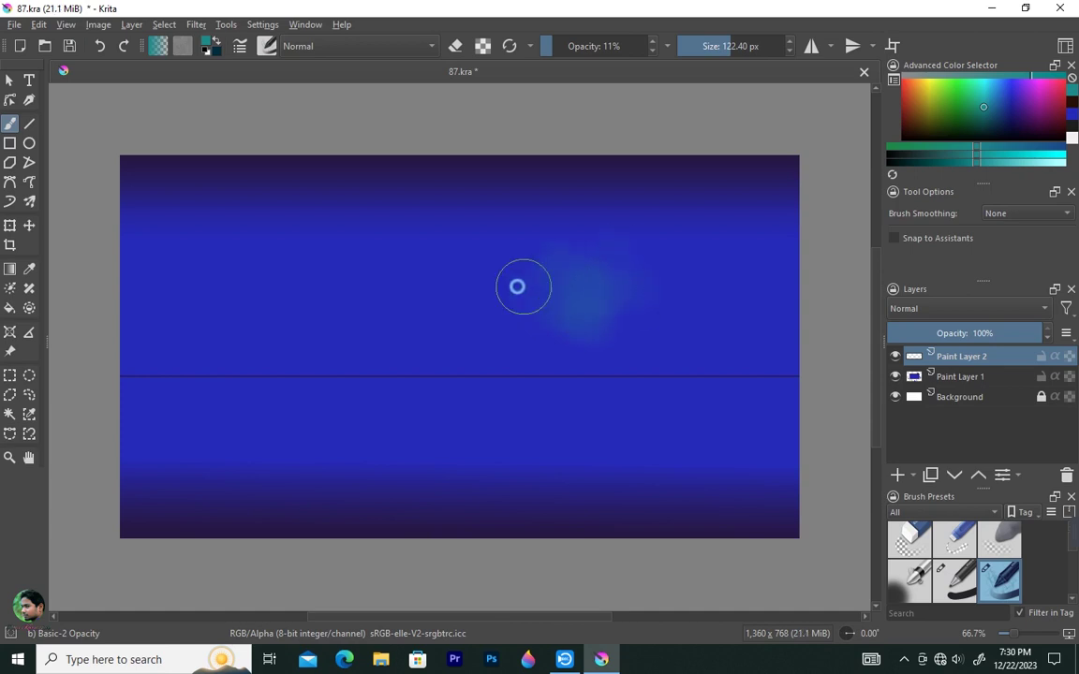
{"action": "key", "text": "o"}
{"action": "key", "text": "o"}
{"action": "key", "text": "o"}
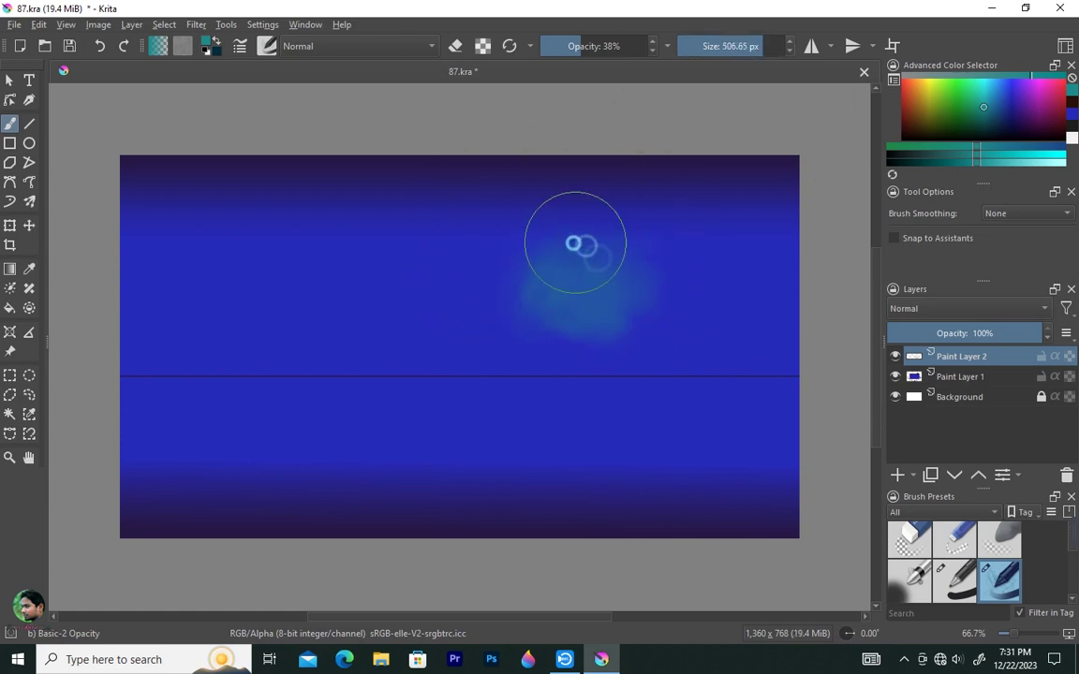
{"action": "left_click_drag", "start_coordinate": [561, 244], "coordinate": [515, 276]}
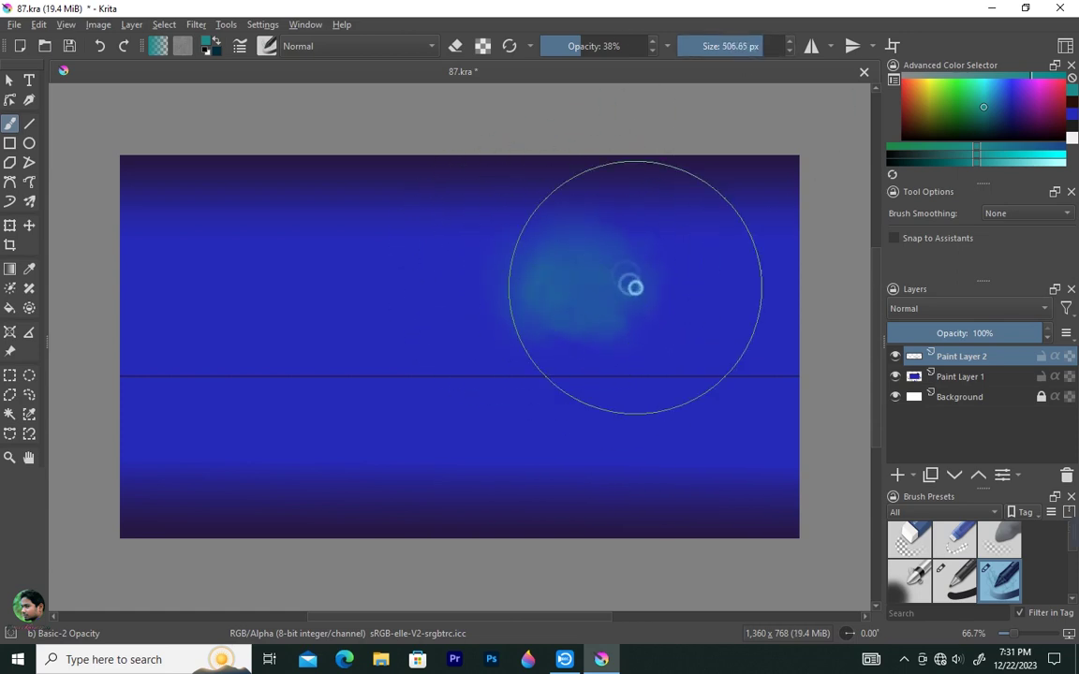
Paint a soft teal glow in the upper-right sky with faint haze left of centre
{"action": "mouse_move", "coordinate": [632, 284]}
{"action": "left_mouse_down"}
{"action": "mouse_move", "coordinate": [543, 333]}
{"action": "mouse_move", "coordinate": [644, 299]}
{"action": "mouse_move", "coordinate": [519, 272]}
{"action": "mouse_move", "coordinate": [621, 253]}
{"action": "mouse_move", "coordinate": [590, 286]}
{"action": "mouse_move", "coordinate": [585, 258]}
{"action": "mouse_move", "coordinate": [645, 350]}
{"action": "mouse_move", "coordinate": [749, 362]}
{"action": "mouse_move", "coordinate": [682, 345]}
{"action": "left_mouse_up"}
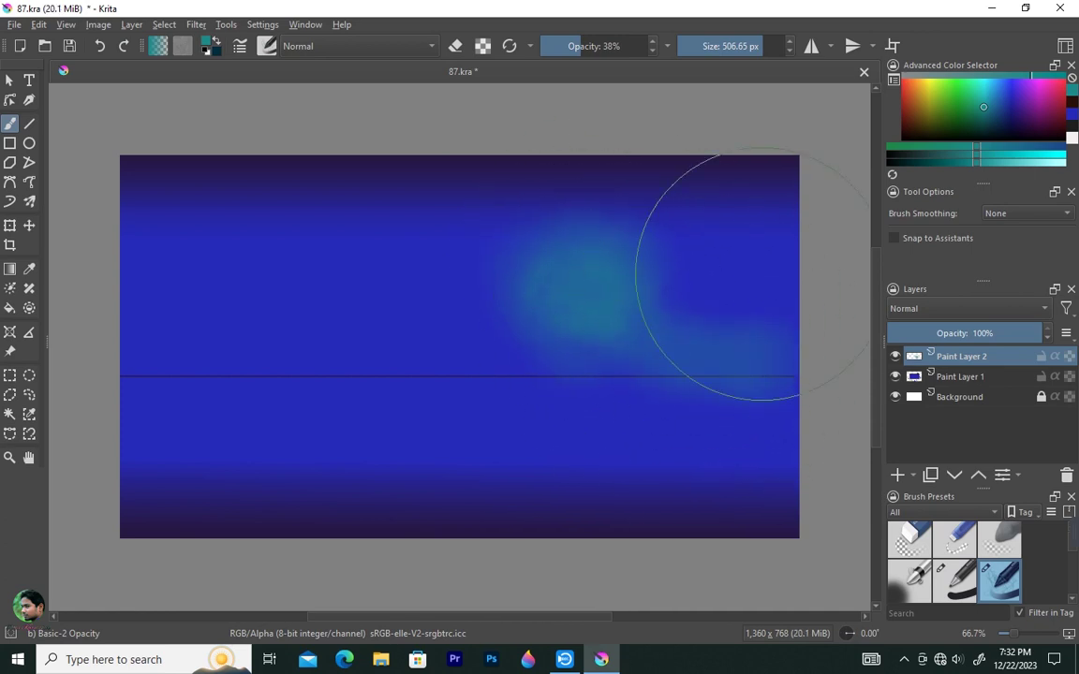
{"action": "mouse_move", "coordinate": [669, 323]}
{"action": "left_mouse_down"}
{"action": "mouse_move", "coordinate": [680, 342]}
{"action": "mouse_move", "coordinate": [550, 324]}
{"action": "left_mouse_up"}
{"action": "left_click_drag", "start_coordinate": [479, 363], "coordinate": [309, 328]}
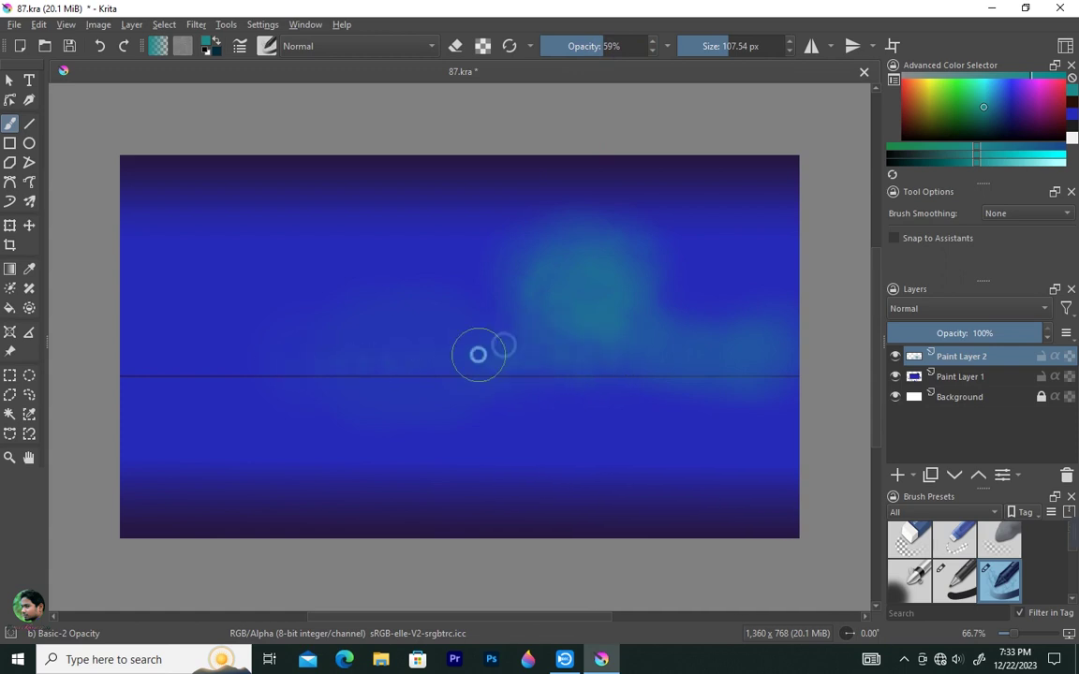
With a roughly 233 px brush, lay a hazy light band along the horizon and brighten the upper-right glow
{"action": "left_click_drag", "start_coordinate": [480, 354], "coordinate": [527, 366]}
{"action": "left_click_drag", "start_coordinate": [787, 346], "coordinate": [407, 364]}
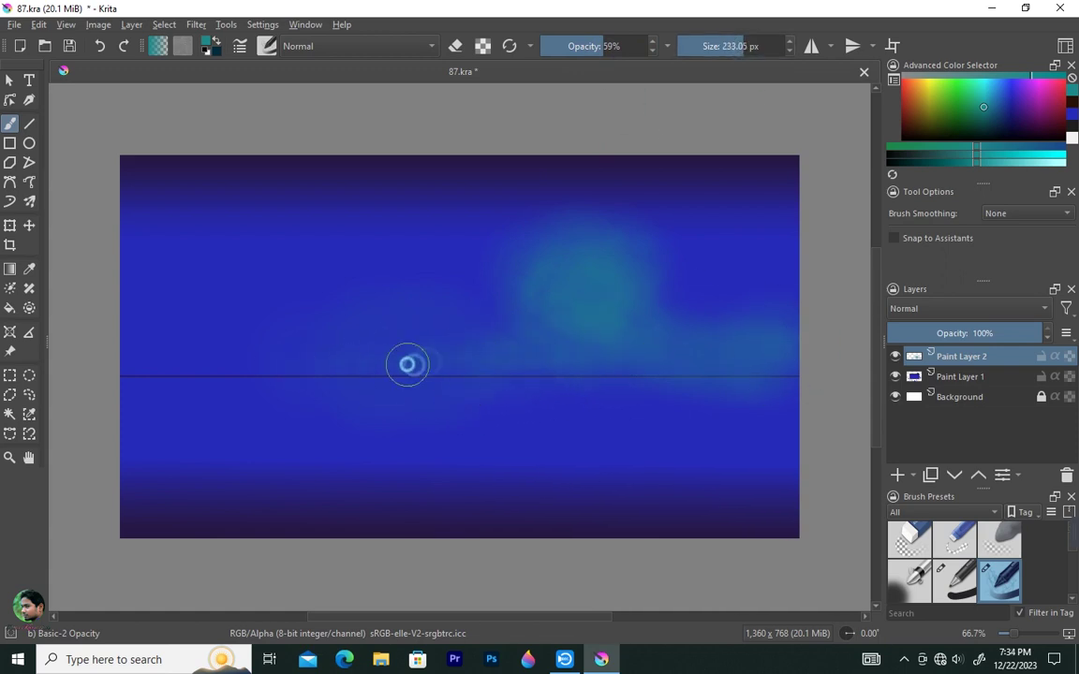
{"action": "left_click_drag", "start_coordinate": [491, 327], "coordinate": [588, 365]}
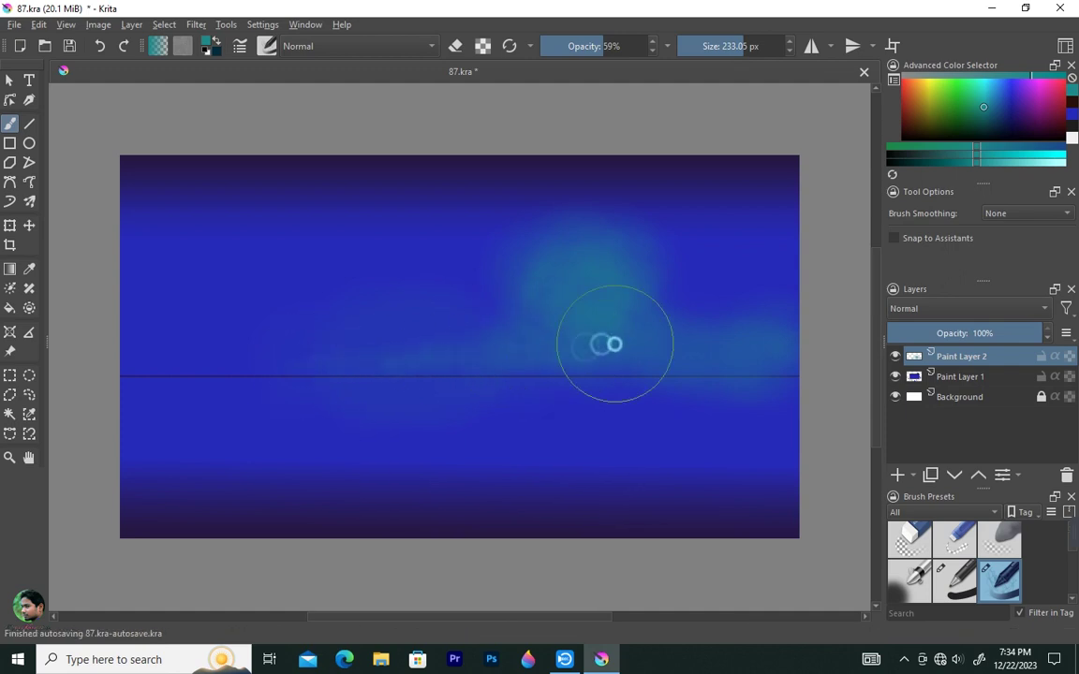
{"action": "left_click_drag", "start_coordinate": [502, 368], "coordinate": [222, 368]}
{"action": "mouse_move", "coordinate": [401, 365]}
{"action": "left_mouse_down"}
{"action": "mouse_move", "coordinate": [274, 367]}
{"action": "mouse_move", "coordinate": [518, 361]}
{"action": "mouse_move", "coordinate": [292, 377]}
{"action": "mouse_move", "coordinate": [669, 356]}
{"action": "mouse_move", "coordinate": [802, 363]}
{"action": "left_mouse_up"}
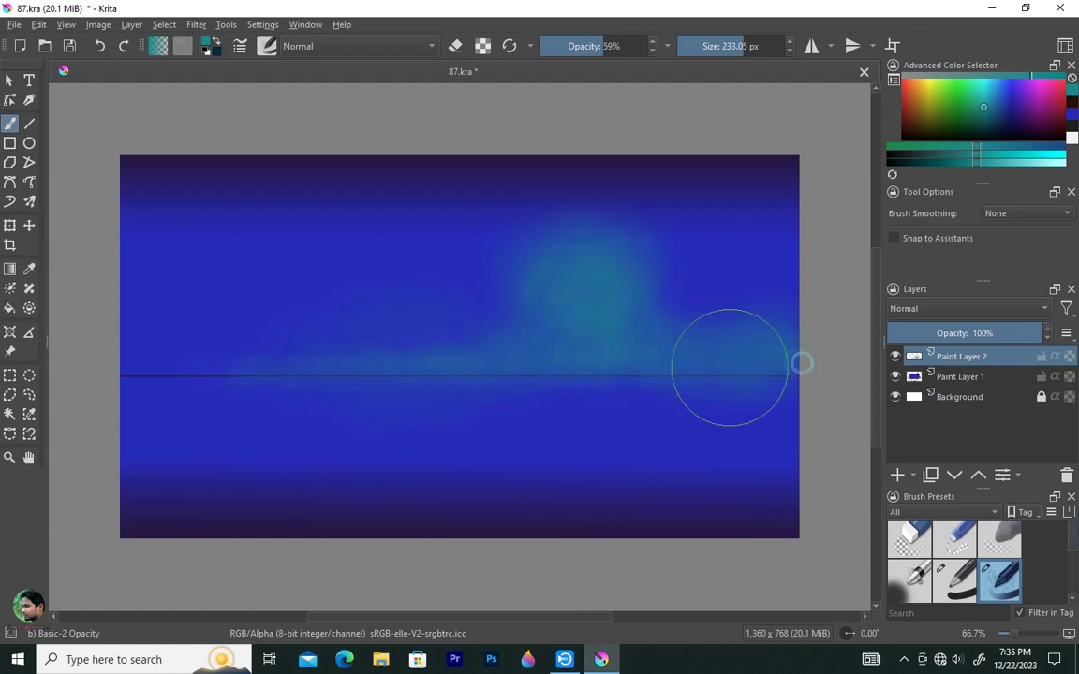
{"action": "mouse_move", "coordinate": [536, 342]}
{"action": "left_mouse_down"}
{"action": "mouse_move", "coordinate": [532, 260]}
{"action": "mouse_move", "coordinate": [636, 226]}
{"action": "mouse_move", "coordinate": [674, 299]}
{"action": "mouse_move", "coordinate": [516, 264]}
{"action": "mouse_move", "coordinate": [513, 253]}
{"action": "mouse_move", "coordinate": [637, 267]}
{"action": "mouse_move", "coordinate": [576, 244]}
{"action": "mouse_move", "coordinate": [617, 325]}
{"action": "left_mouse_up"}
Add a new layer and make brush opacity respond to X-Tilt, Y-Tilt, tilt direction and elevation
{"action": "key", "text": "Insert"}
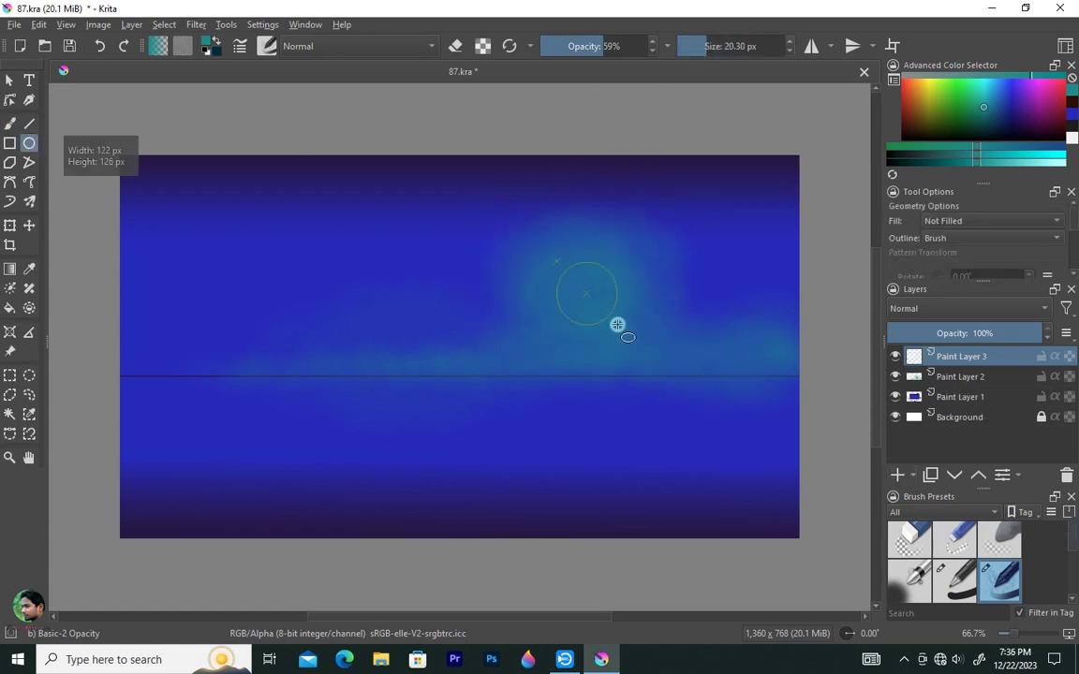
{"action": "left_click", "coordinate": [267, 46]}
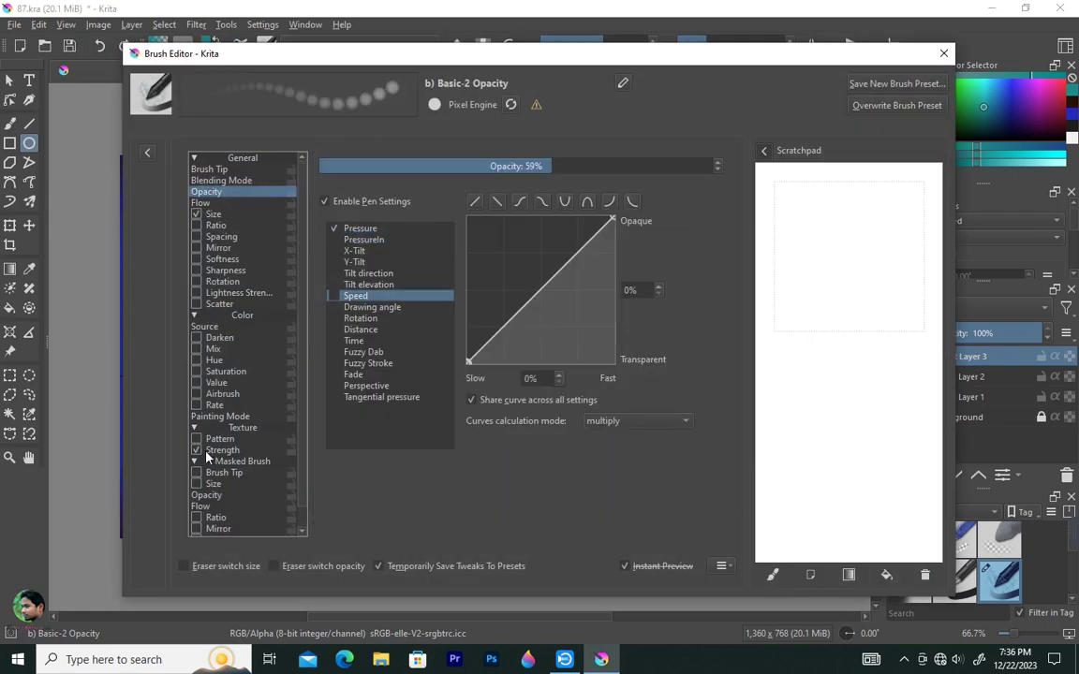
{"action": "left_click", "coordinate": [197, 301]}
{"action": "key", "text": "Up"}
{"action": "key", "text": "Up"}
{"action": "key", "text": "Up"}
{"action": "key", "text": "Up"}
{"action": "key", "text": "Up"}
{"action": "key", "text": "Up"}
{"action": "key", "text": "Up"}
{"action": "key", "text": "Up"}
{"action": "key", "text": "Up"}
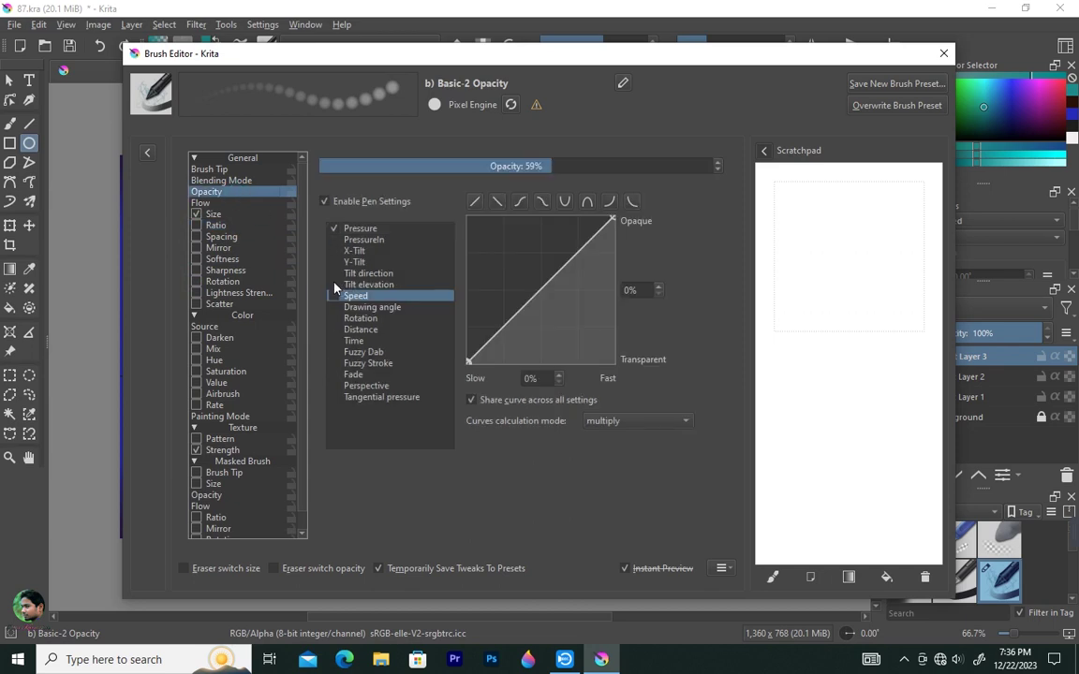
{"action": "left_click", "coordinate": [333, 250]}
{"action": "left_click", "coordinate": [333, 262]}
{"action": "left_click", "coordinate": [333, 274]}
{"action": "left_click", "coordinate": [333, 285]}
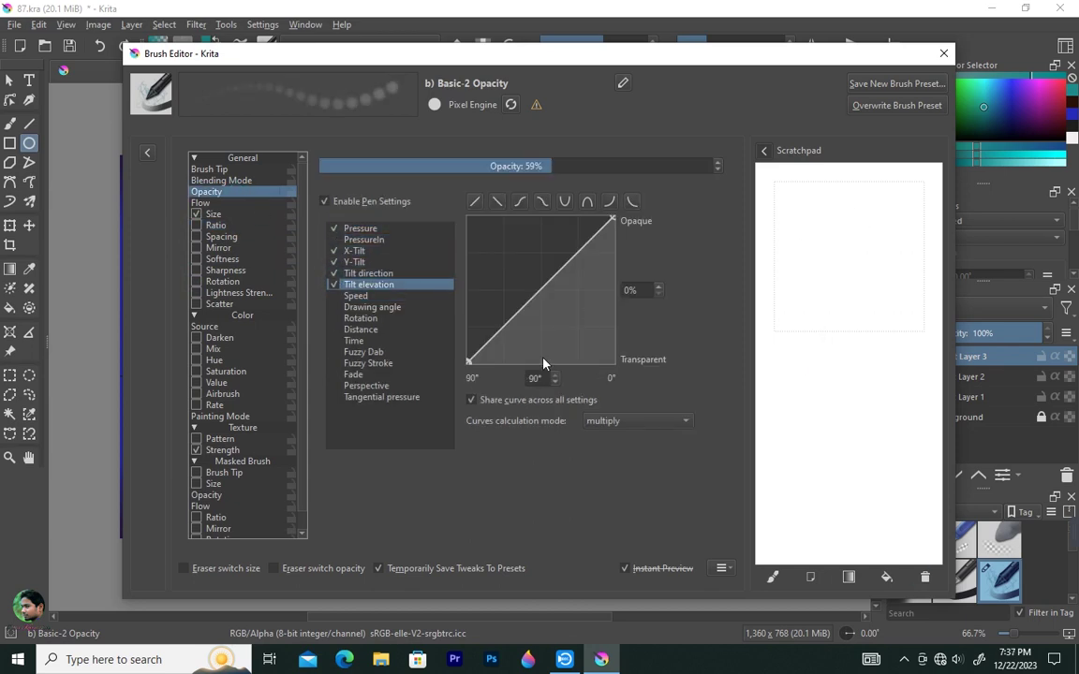
{"action": "left_click", "coordinate": [334, 251]}
Make brush spacing respond to Speed and test a stroke before closing the editor
{"action": "left_click", "coordinate": [197, 236]}
{"action": "left_click", "coordinate": [333, 315]}
{"action": "left_click_drag", "start_coordinate": [826, 216], "coordinate": [847, 424]}
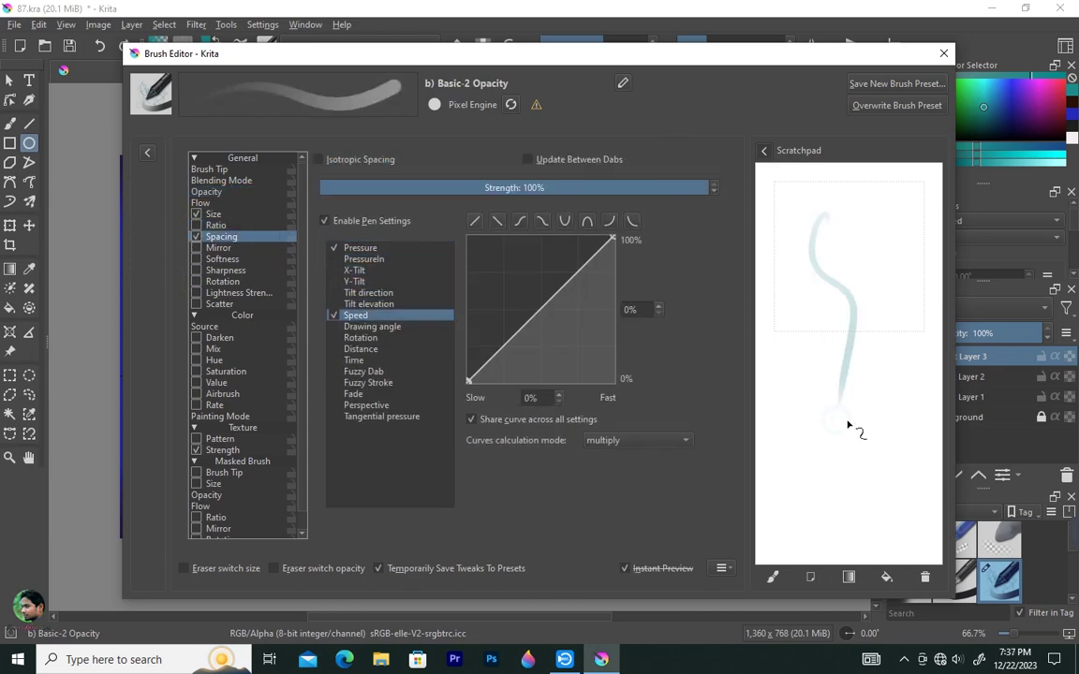
{"action": "key", "text": "Escape"}
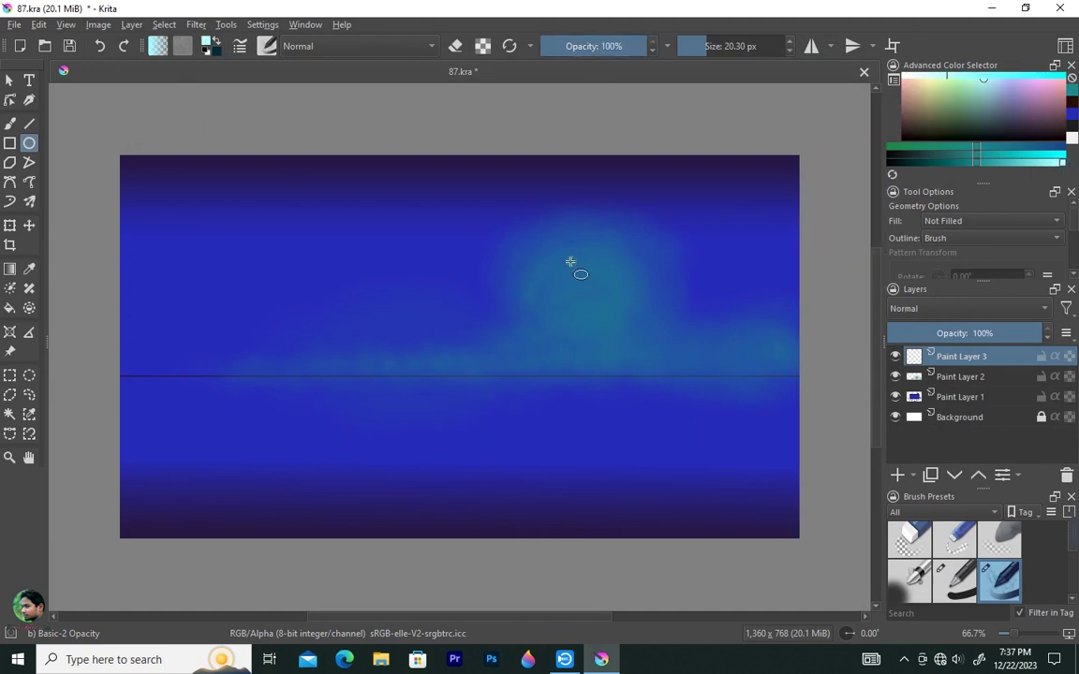
Draw a light cyan circle in the upper-right sky and move it slightly up-left
{"action": "left_click_drag", "start_coordinate": [566, 260], "coordinate": [643, 335]}
{"action": "key", "text": "ctrl+t"}
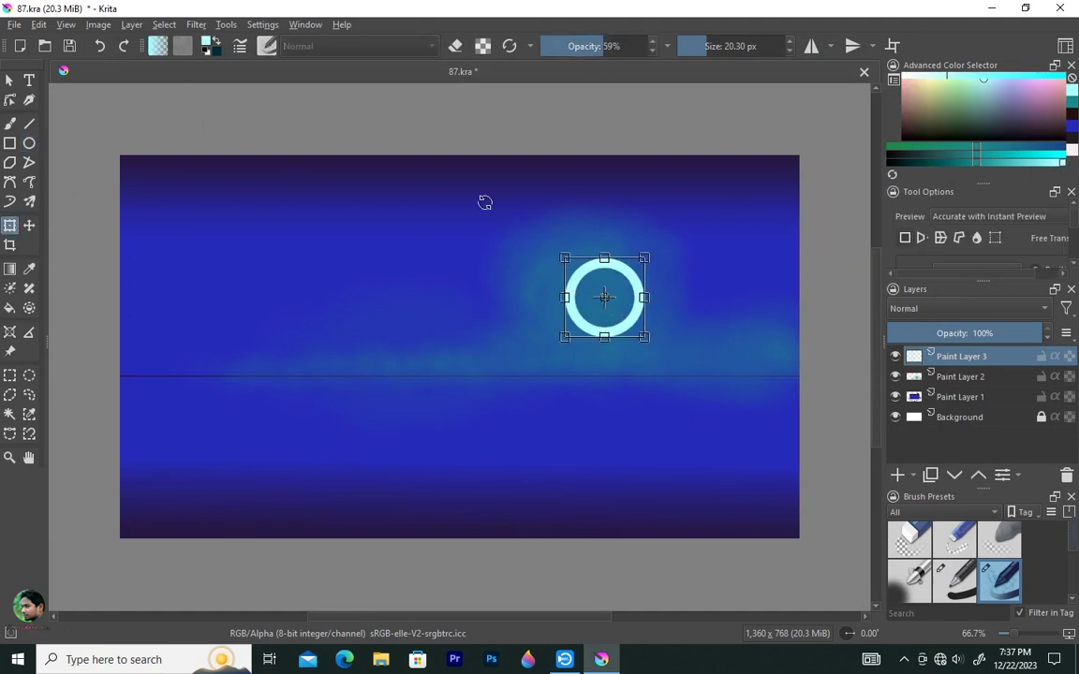
{"action": "left_click_drag", "start_coordinate": [588, 286], "coordinate": [568, 272]}
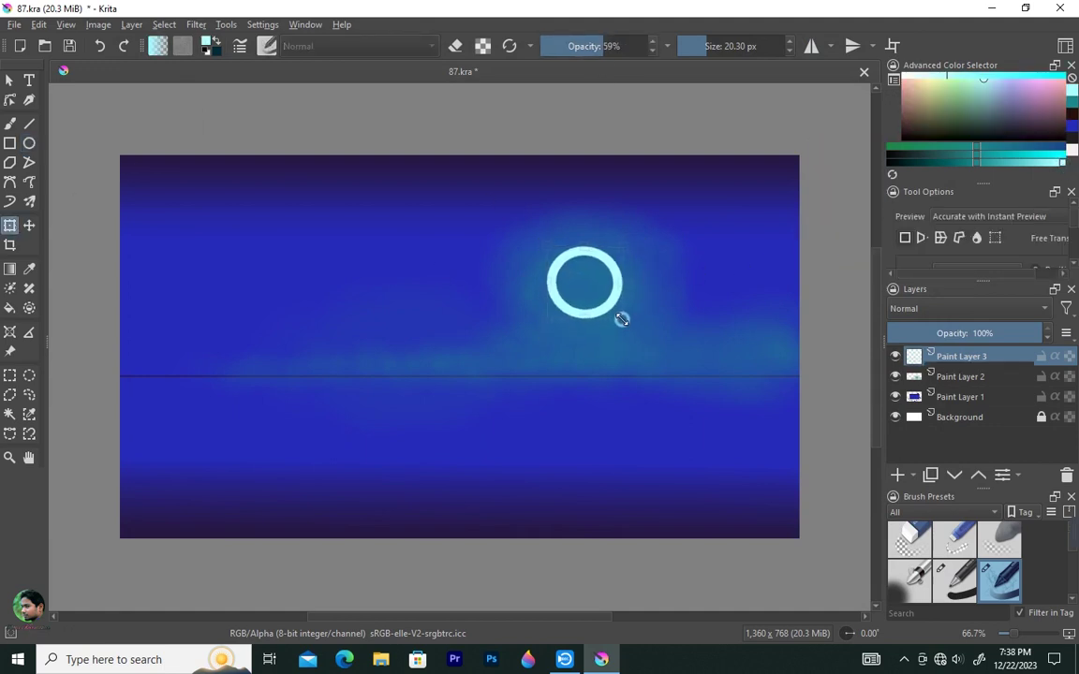
{"action": "key", "text": "b"}
Fill the circle and paint over its disc at full opacity to make a solid moon
{"action": "left_click", "coordinate": [9, 309]}
{"action": "left_click", "coordinate": [585, 291]}
{"action": "key", "text": "b"}
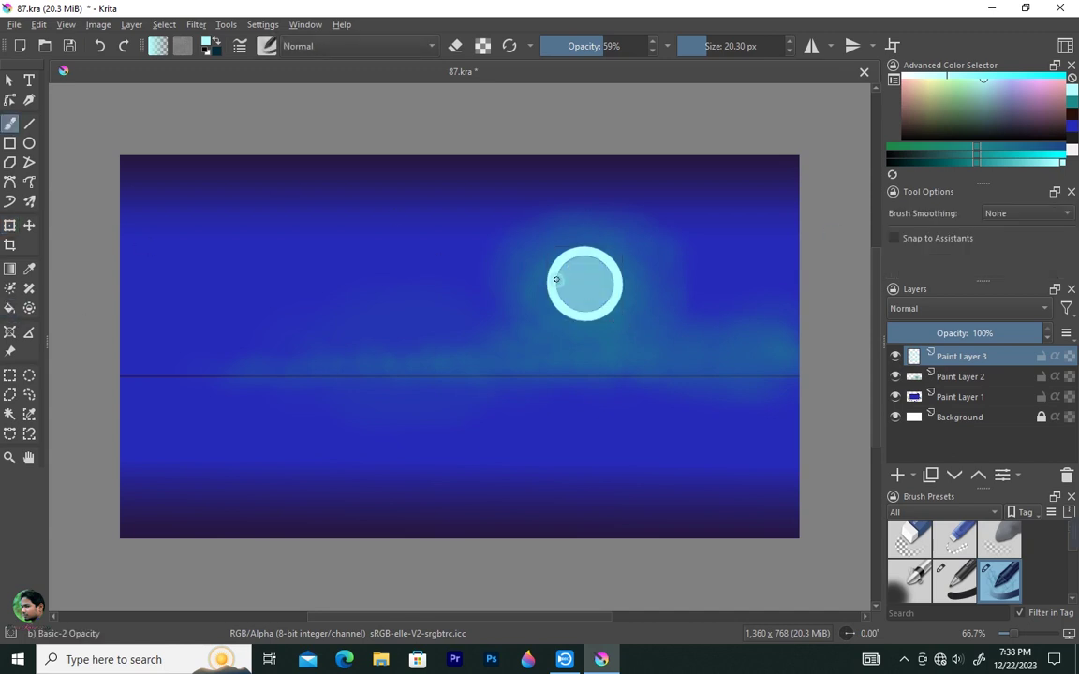
{"action": "key", "text": "o"}
{"action": "key", "text": "o"}
{"action": "key", "text": "o"}
{"action": "left_click_drag", "start_coordinate": [580, 311], "coordinate": [577, 260]}
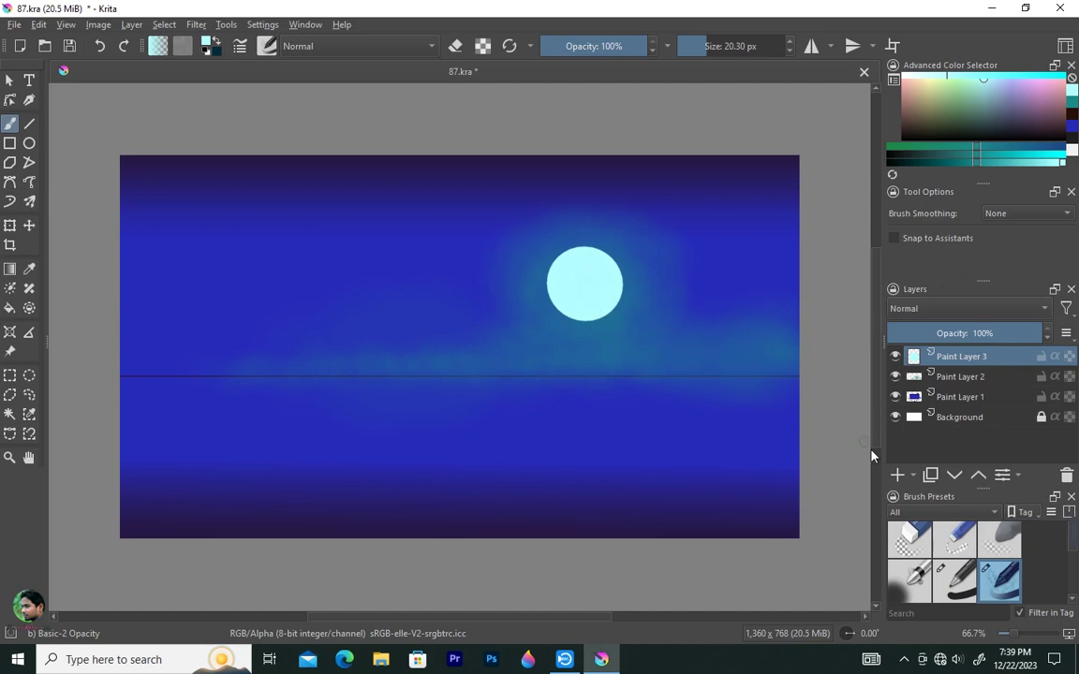
Add Paint Layer 4 and select the Paint Break Brush preset with the Snow tip
{"action": "left_click", "coordinate": [897, 475]}
{"action": "left_click", "coordinate": [267, 46]}
{"action": "scroll", "coordinate": [375, 234], "scroll_direction": "down", "scroll_amount": 3}
{"action": "left_click", "coordinate": [374, 237]}
{"action": "key", "text": "F5"}
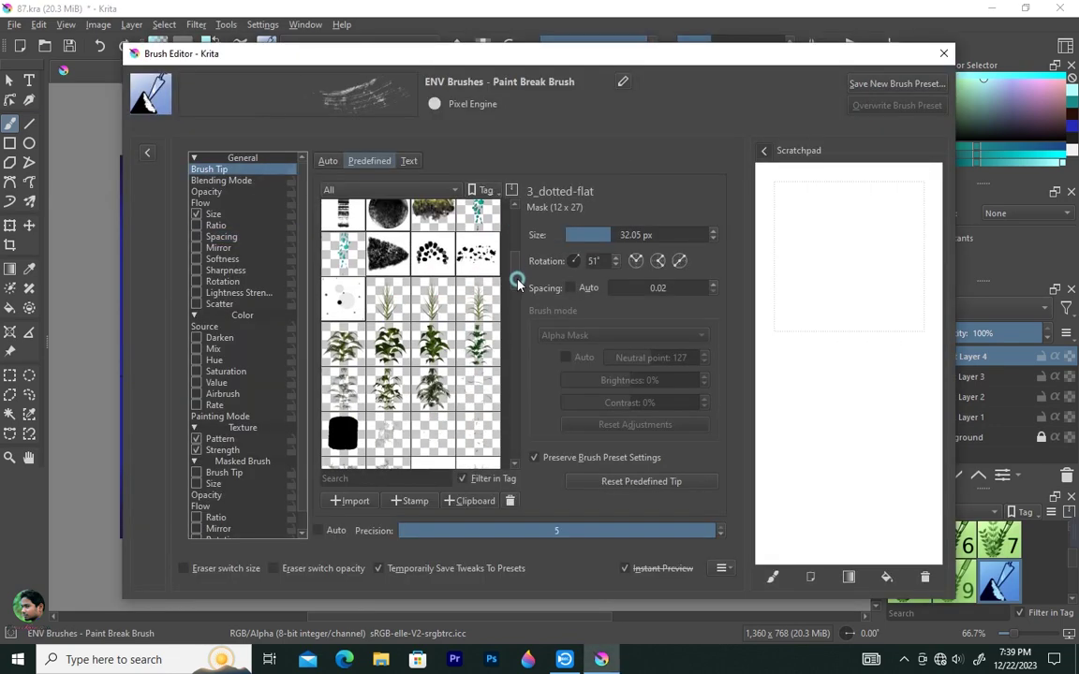
{"action": "left_click_drag", "start_coordinate": [513, 267], "coordinate": [513, 422]}
{"action": "left_click", "coordinate": [431, 348]}
Test the Snow and smoke tips, then try and undo a stroke left of the moon
{"action": "left_click_drag", "start_coordinate": [839, 410], "coordinate": [848, 479]}
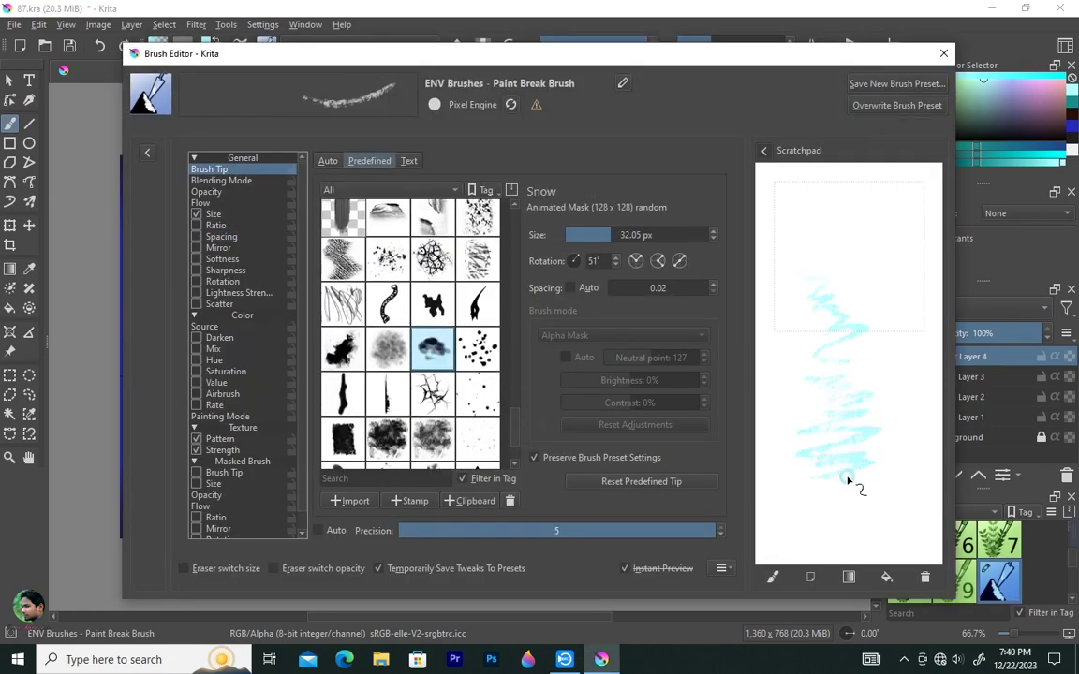
{"action": "left_click", "coordinate": [925, 577]}
{"action": "key", "text": "Left"}
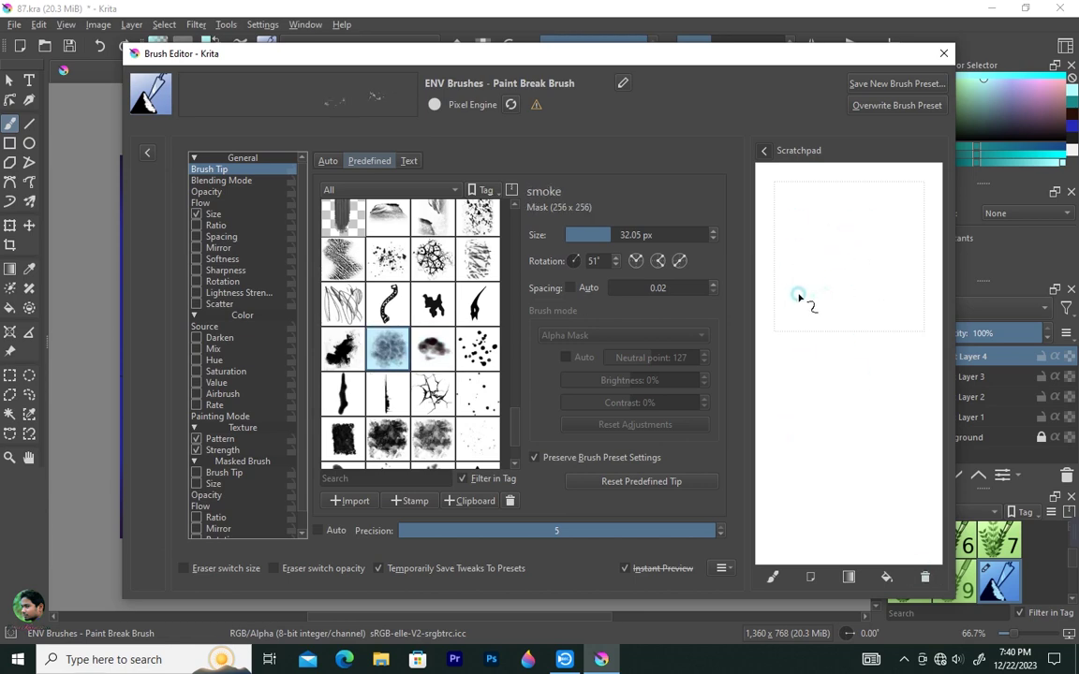
{"action": "left_click", "coordinate": [943, 54]}
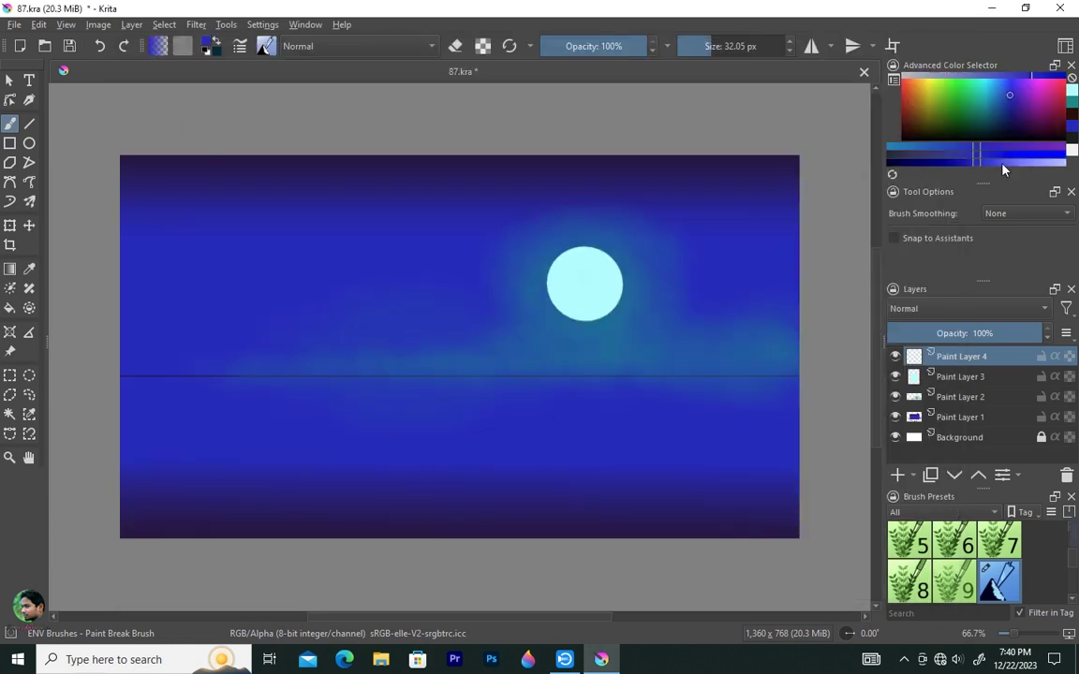
{"action": "mouse_move", "coordinate": [510, 277]}
{"action": "left_mouse_down"}
{"action": "mouse_move", "coordinate": [412, 277]}
{"action": "mouse_move", "coordinate": [516, 272]}
{"action": "left_mouse_up"}
{"action": "left_click", "coordinate": [100, 47]}
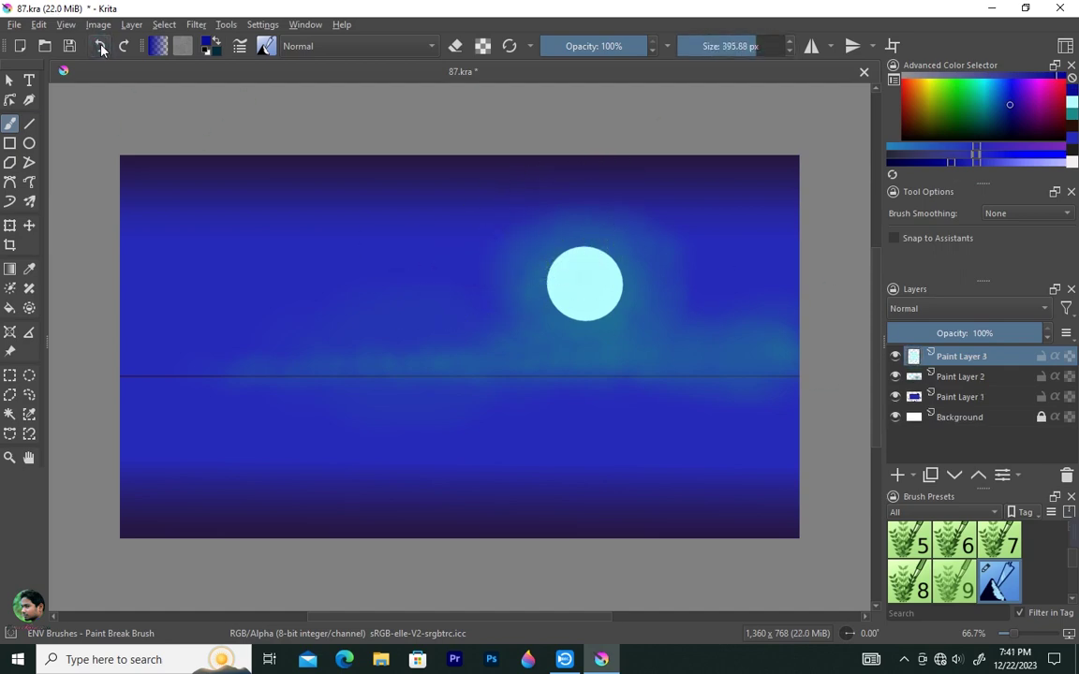
Test the brush on the scratchpad while reviewing its opacity and strength settings
{"action": "key", "text": "F5"}
{"action": "left_click_drag", "start_coordinate": [820, 343], "coordinate": [848, 413]}
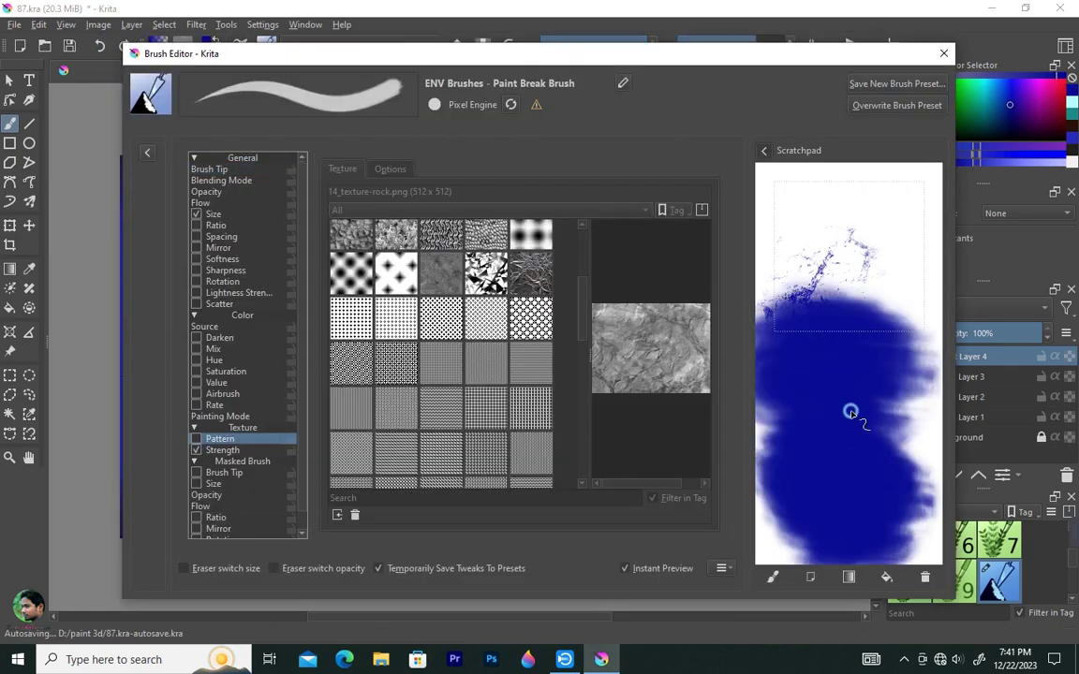
{"action": "left_click", "coordinate": [206, 191]}
{"action": "left_click", "coordinate": [924, 576]}
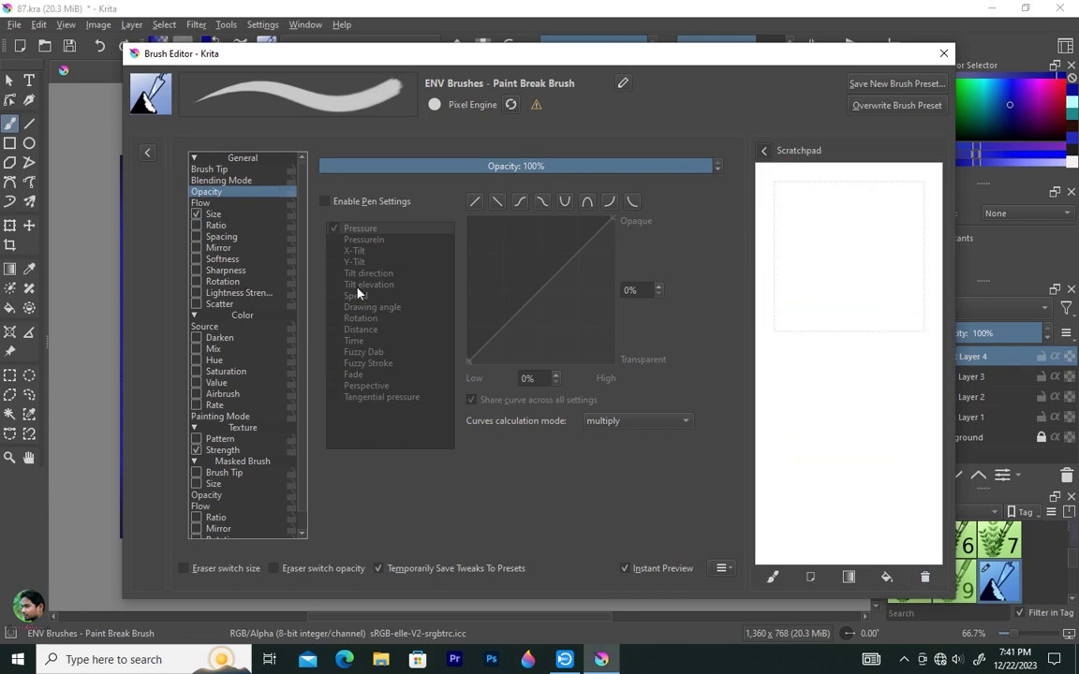
{"action": "left_click", "coordinate": [200, 454]}
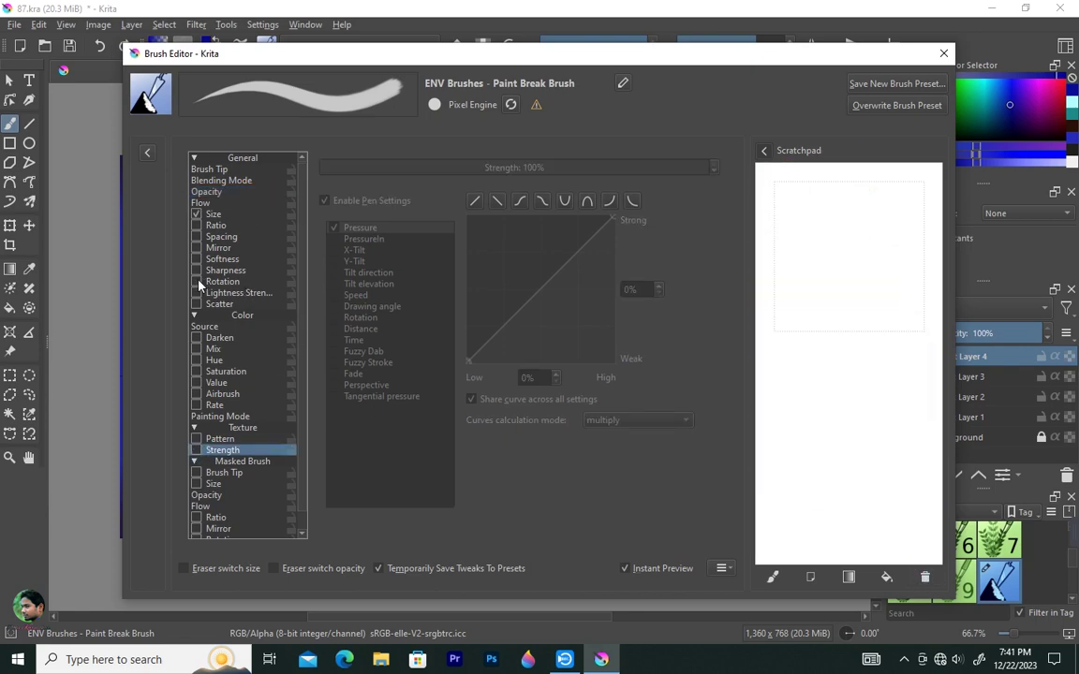
{"action": "left_click", "coordinate": [206, 191]}
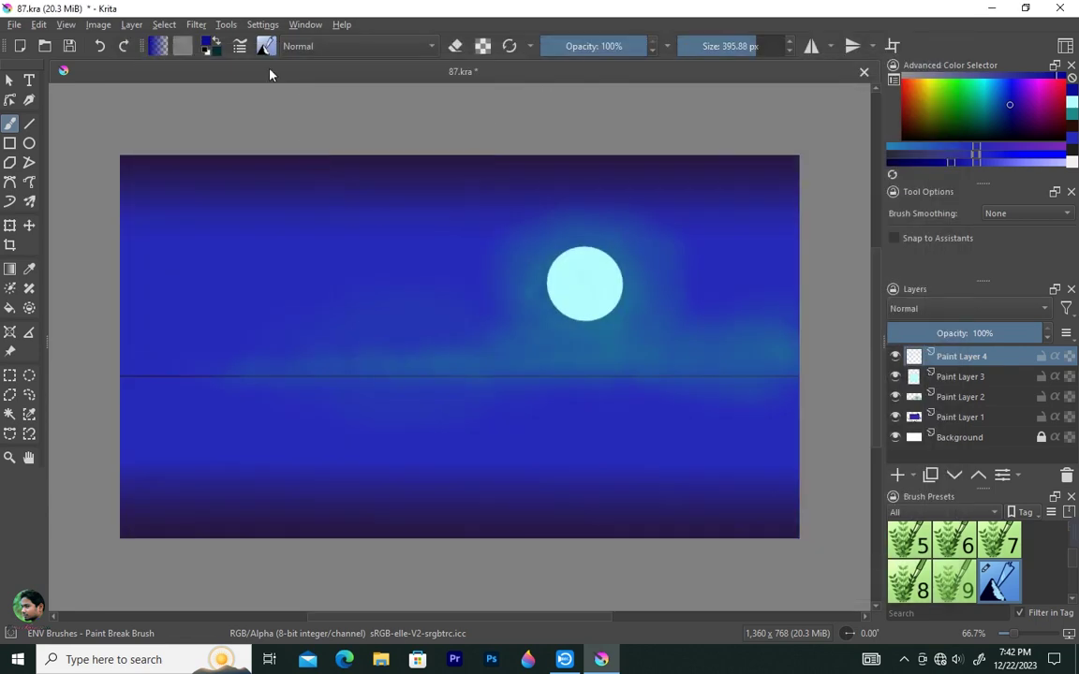
{"action": "left_click", "coordinate": [267, 44]}
Switch to the Let it Break preset with the Snow tip, test it, and undo the canvas stroke
{"action": "left_click", "coordinate": [375, 141]}
{"action": "key", "text": "F5"}
{"action": "left_click", "coordinate": [208, 169]}
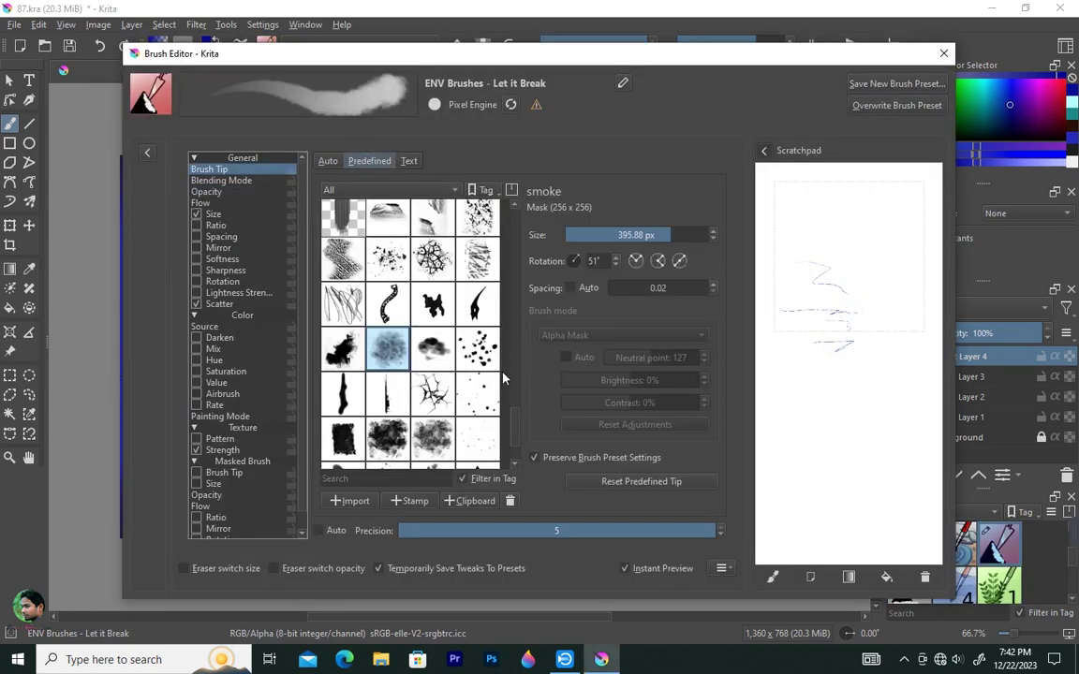
{"action": "left_click_drag", "start_coordinate": [796, 234], "coordinate": [854, 296]}
{"action": "left_click", "coordinate": [432, 348]}
{"action": "mouse_move", "coordinate": [777, 309]}
{"action": "left_mouse_down"}
{"action": "mouse_move", "coordinate": [824, 339]}
{"action": "mouse_move", "coordinate": [818, 304]}
{"action": "mouse_move", "coordinate": [785, 368]}
{"action": "mouse_move", "coordinate": [797, 344]}
{"action": "left_mouse_up"}
{"action": "key", "text": "F5"}
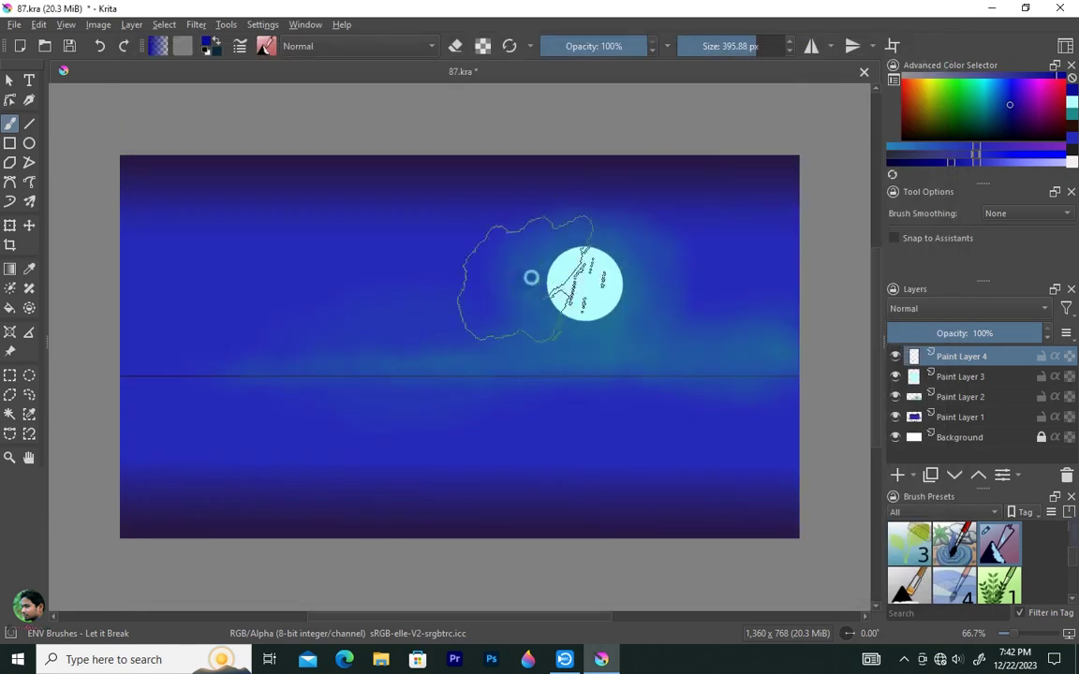
{"action": "left_click", "coordinate": [100, 48]}
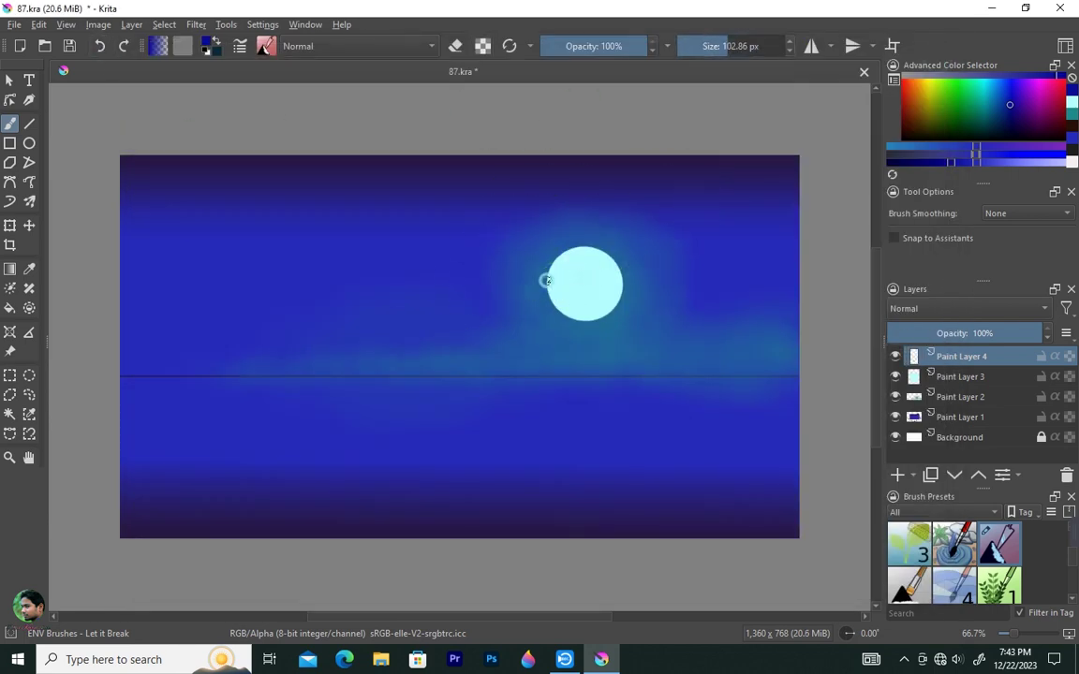
Review the brush rotation options and test a scratchpad stroke
{"action": "key", "text": "F5"}
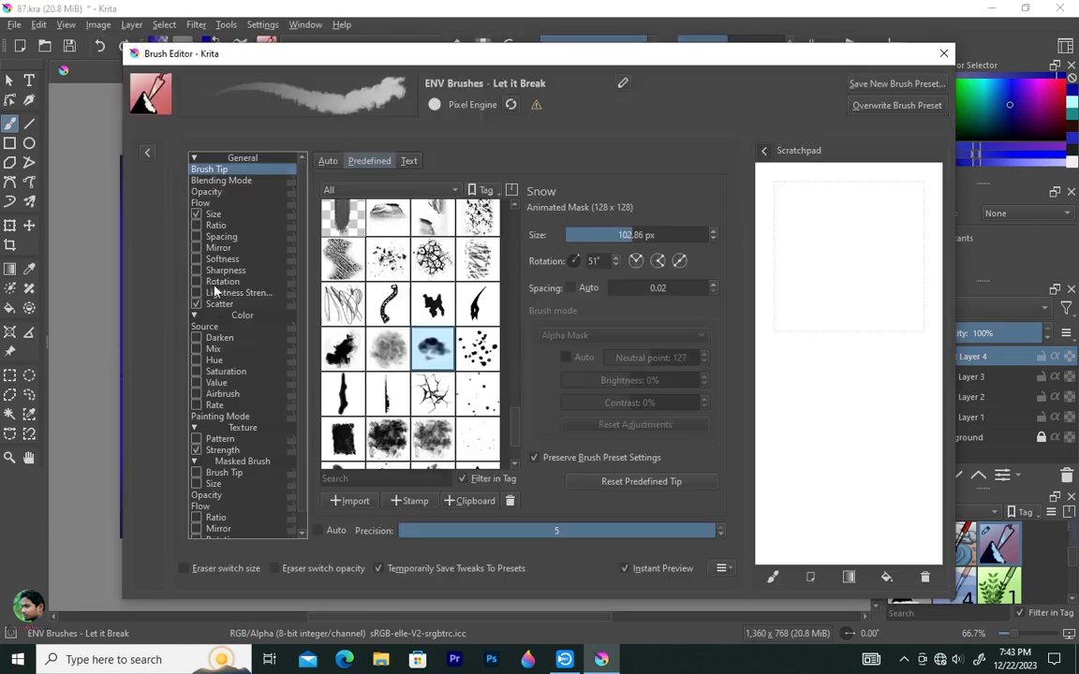
{"action": "left_click", "coordinate": [222, 280]}
{"action": "mouse_move", "coordinate": [818, 313]}
{"action": "left_mouse_down"}
{"action": "mouse_move", "coordinate": [856, 409]}
{"action": "mouse_move", "coordinate": [796, 422]}
{"action": "left_mouse_up"}
Pick light and darker lavender cloud colours, then select the Basic-2 Opacity preset
{"action": "left_click", "coordinate": [943, 54]}
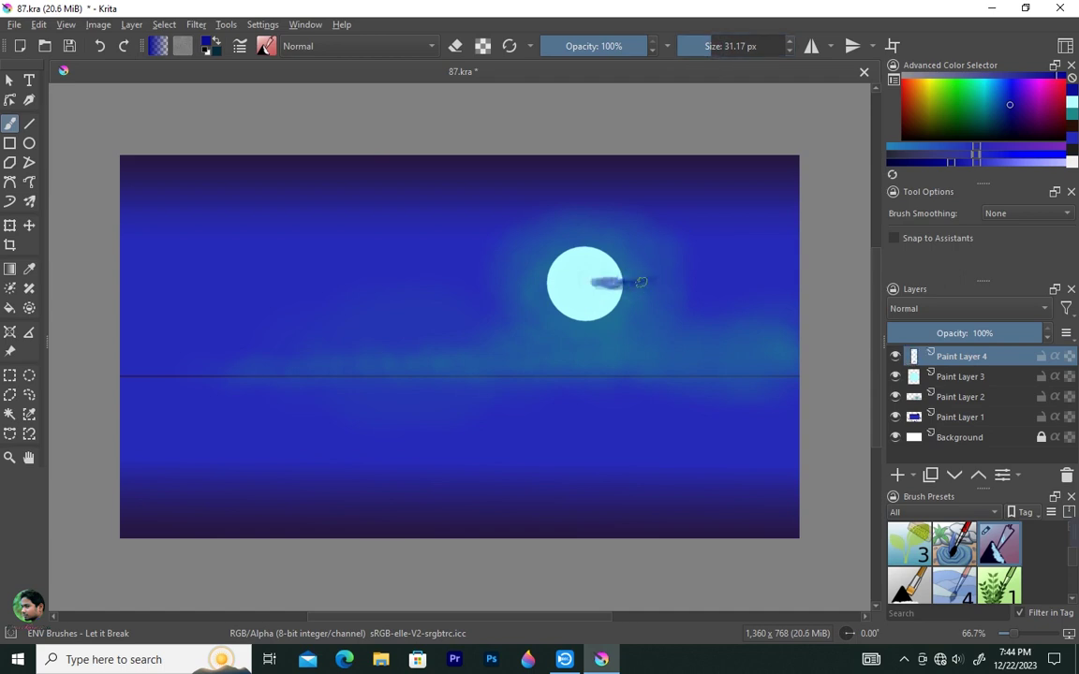
{"action": "left_click", "coordinate": [567, 259], "text": "ctrl"}
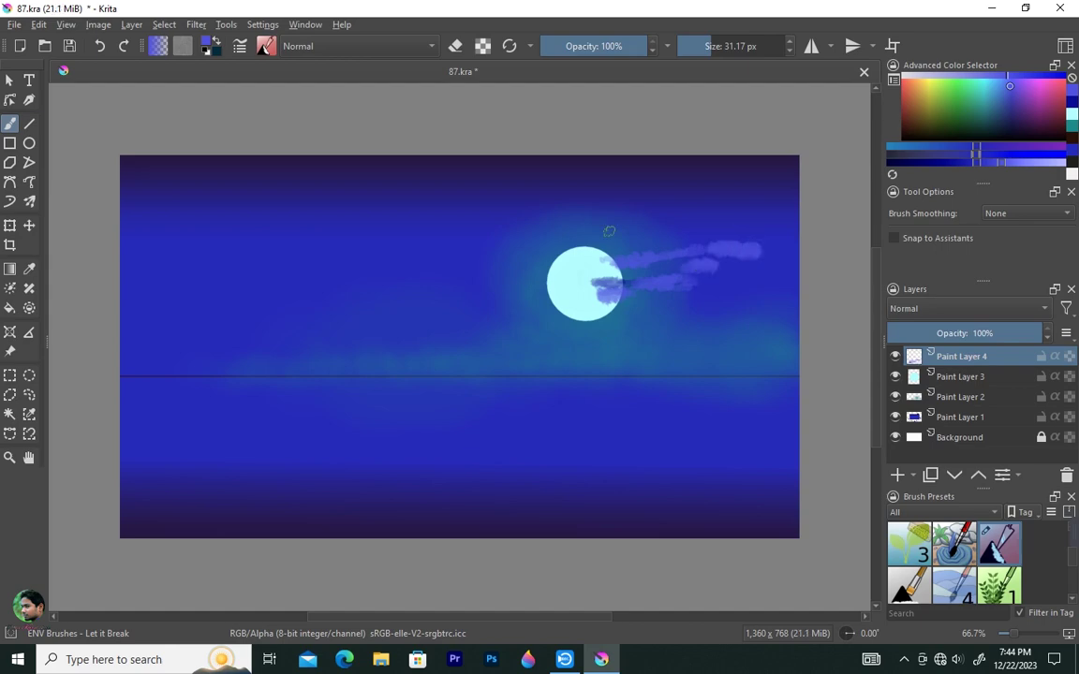
{"action": "left_click", "coordinate": [685, 317], "text": "ctrl"}
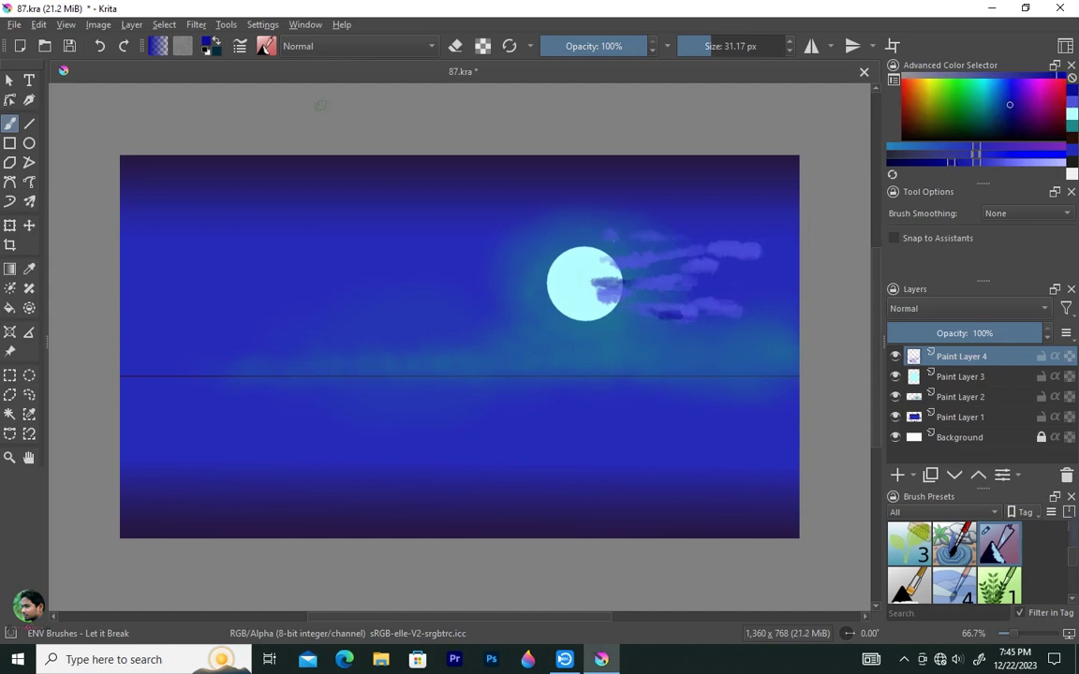
{"action": "key", "text": "F6"}
{"action": "left_click", "coordinate": [510, 101]}
{"action": "key", "text": "F6"}
Browse the predefined brush tips and test strokes on the scratchpad
{"action": "key", "text": "F5"}
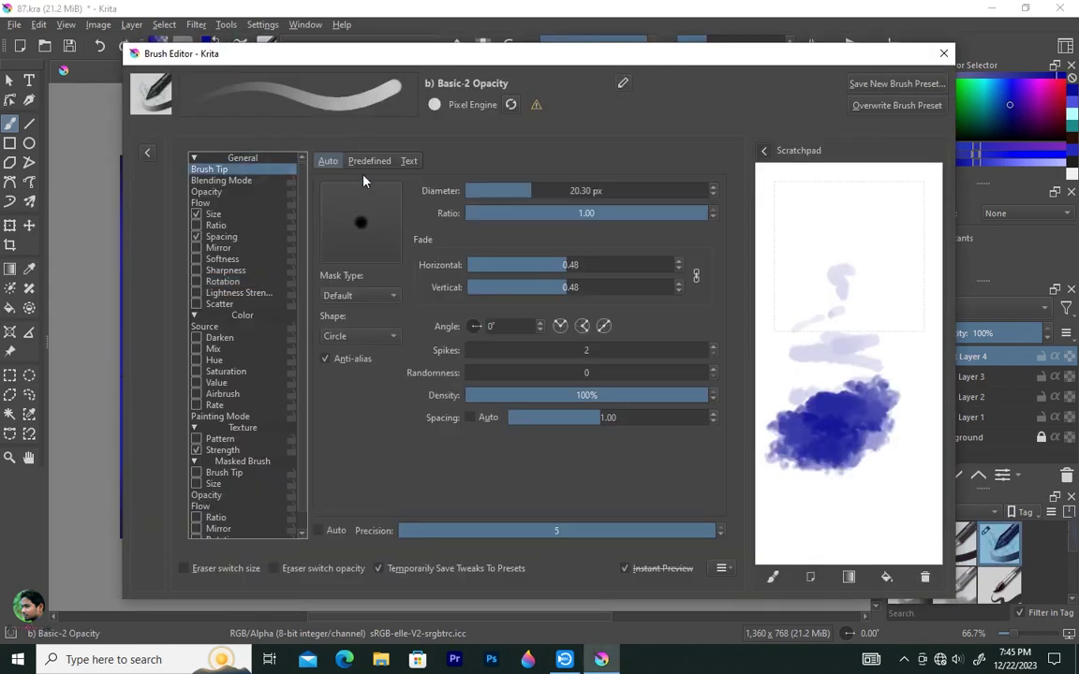
{"action": "left_click", "coordinate": [370, 161]}
{"action": "left_click_drag", "start_coordinate": [842, 225], "coordinate": [795, 318]}
{"action": "left_click_drag", "start_coordinate": [824, 150], "coordinate": [786, 309]}
{"action": "key", "text": "F5"}
Switch to the Paint Break Brush and paint a short dark navy stroke right of the moon
{"action": "left_click", "coordinate": [267, 46]}
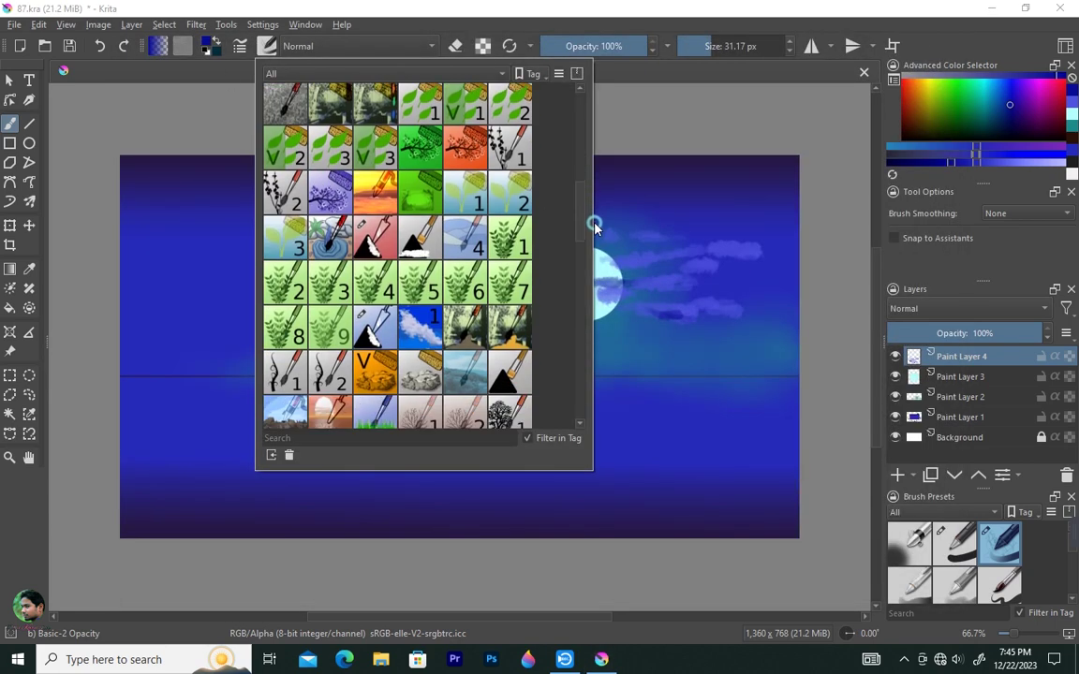
{"action": "left_click", "coordinate": [374, 328]}
{"action": "key", "text": "F5"}
{"action": "left_click", "coordinate": [921, 575]}
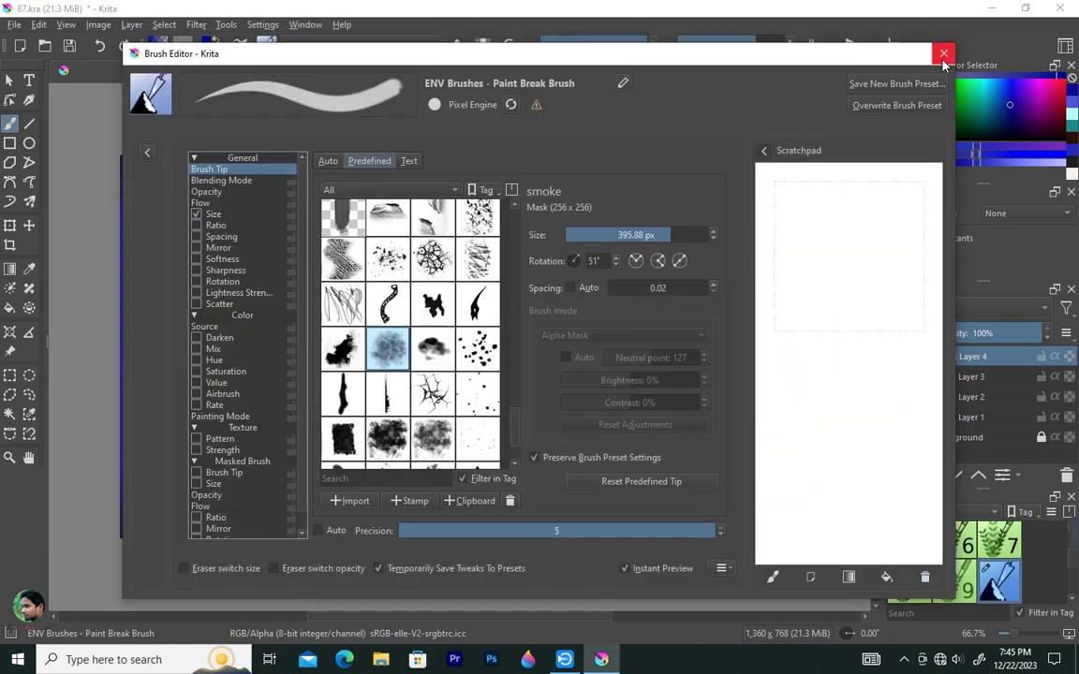
{"action": "left_click", "coordinate": [943, 54]}
{"action": "left_click", "coordinate": [749, 177], "text": "ctrl"}
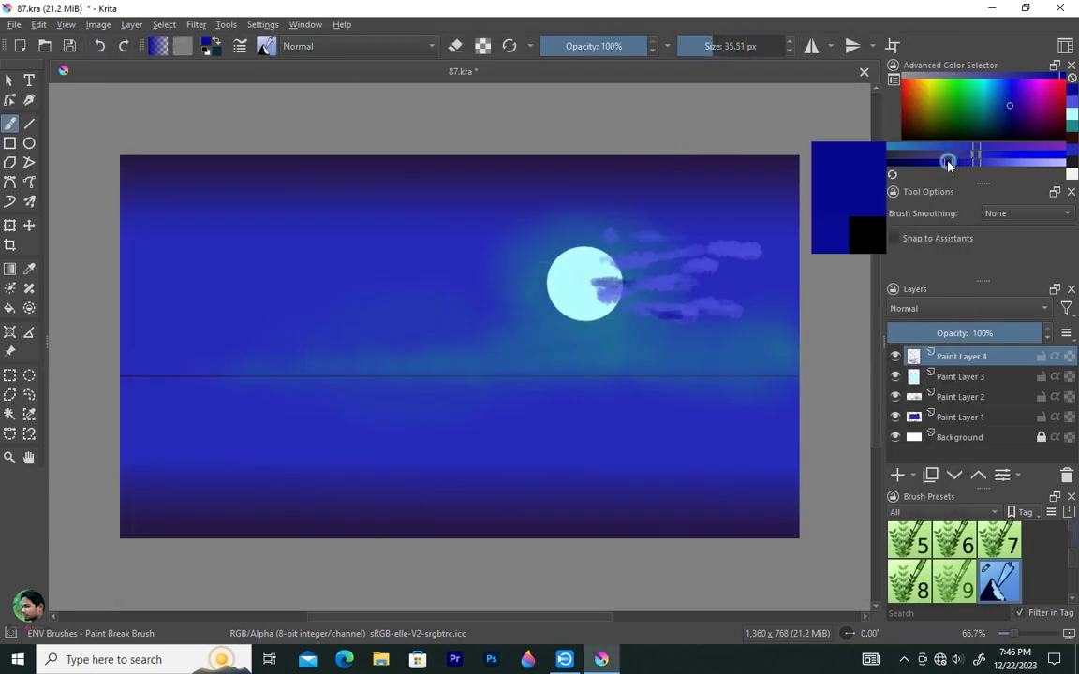
{"action": "left_click_drag", "start_coordinate": [646, 283], "coordinate": [680, 287]}
Enable scatter on the brush and test it with speed sensing
{"action": "key", "text": "F5"}
{"action": "left_click_drag", "start_coordinate": [787, 318], "coordinate": [829, 416]}
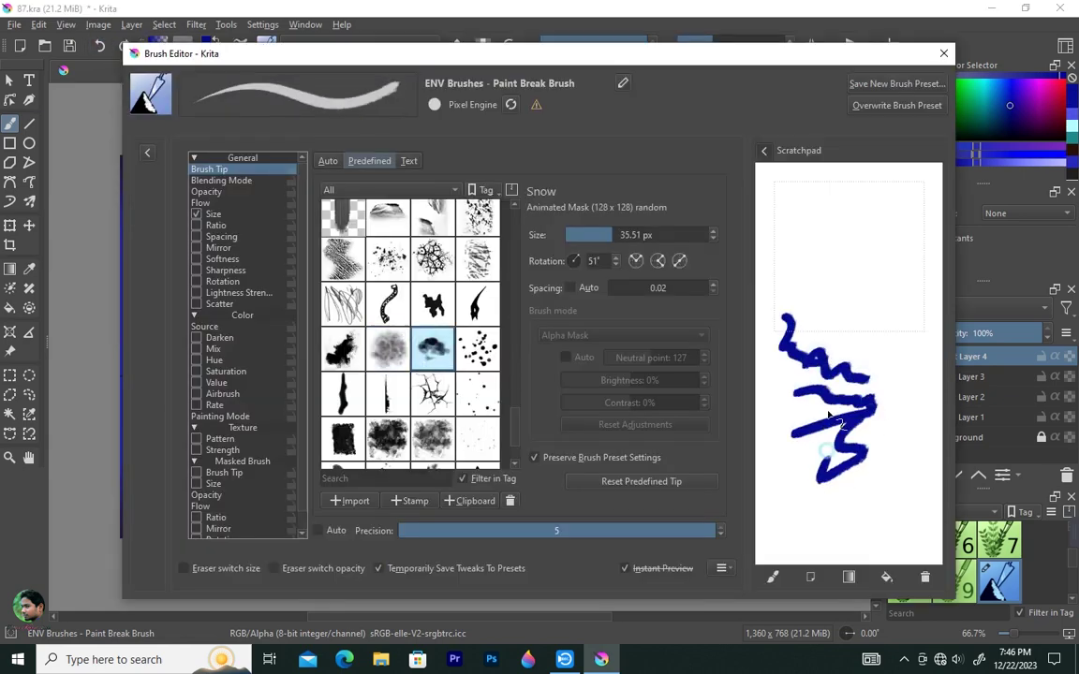
{"action": "left_click", "coordinate": [208, 191]}
{"action": "left_click", "coordinate": [196, 305]}
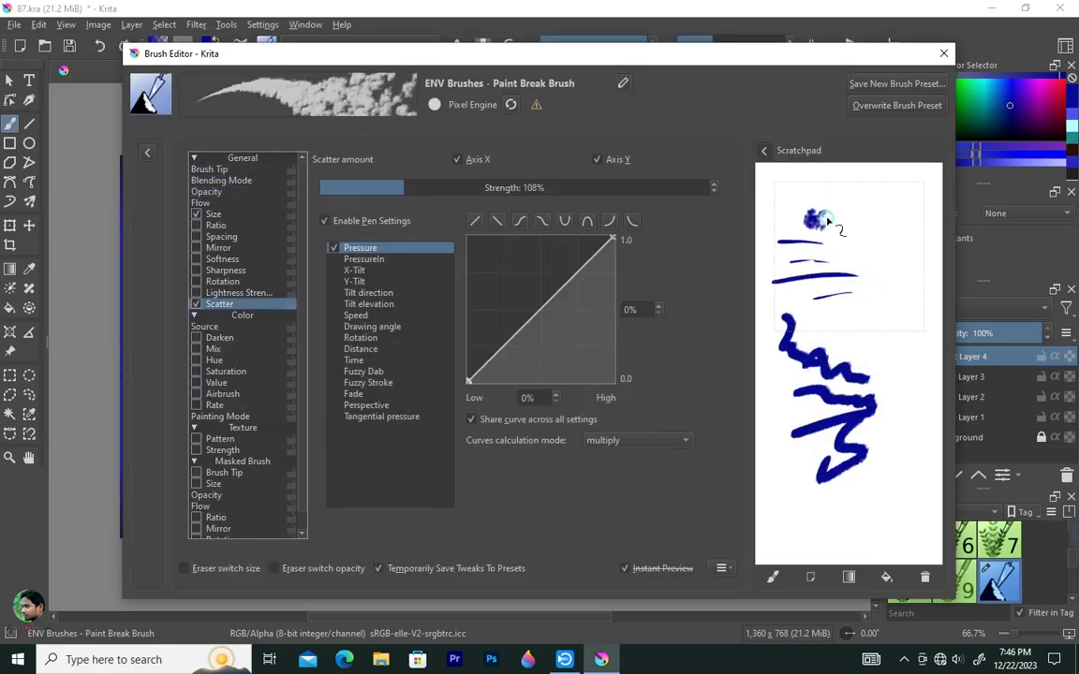
{"action": "left_click_drag", "start_coordinate": [795, 211], "coordinate": [695, 285]}
{"action": "left_click", "coordinate": [356, 315]}
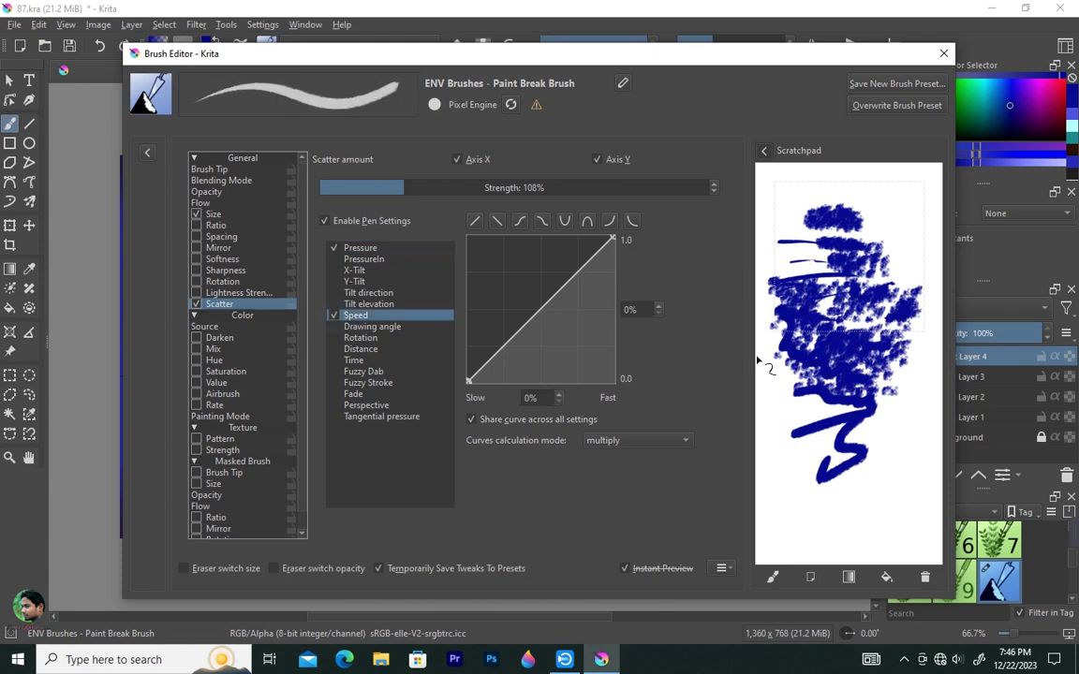
{"action": "left_click", "coordinate": [924, 576]}
{"action": "left_click_drag", "start_coordinate": [838, 291], "coordinate": [807, 330]}
{"action": "left_click_drag", "start_coordinate": [798, 377], "coordinate": [847, 362]}
Make scatter respond to X-Tilt and rotation instead of speed, then paint dark strokes left of the moon
{"action": "left_click", "coordinate": [333, 315]}
{"action": "left_click", "coordinate": [337, 292]}
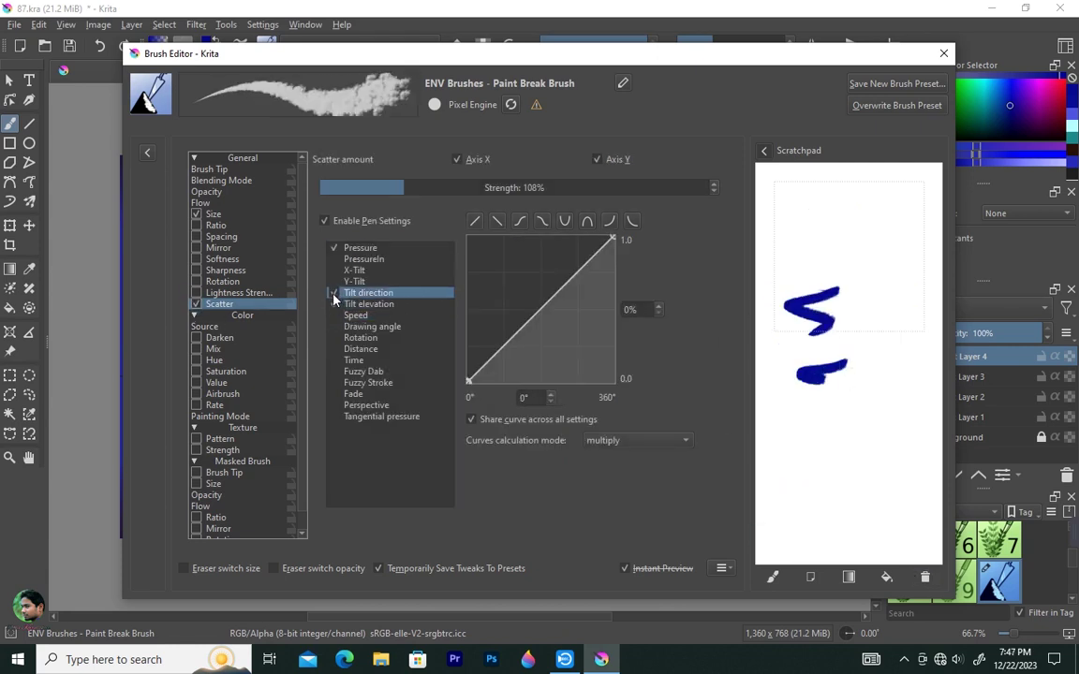
{"action": "left_click", "coordinate": [333, 269]}
{"action": "left_click", "coordinate": [337, 326]}
{"action": "left_click", "coordinate": [333, 337]}
{"action": "left_click_drag", "start_coordinate": [777, 412], "coordinate": [843, 441]}
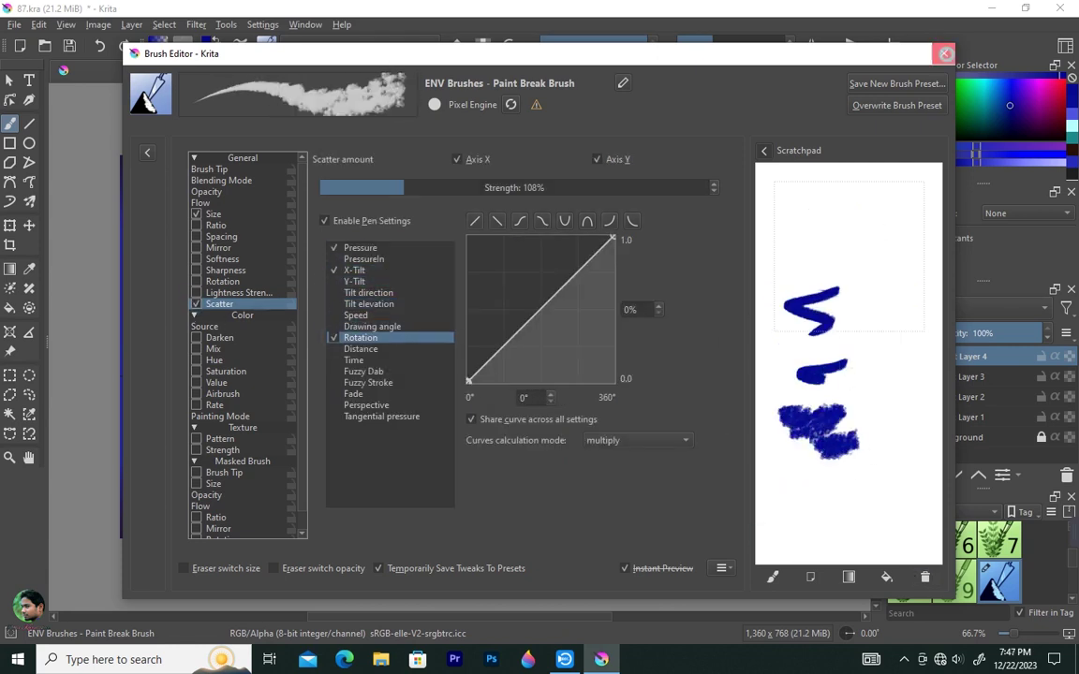
{"action": "left_click", "coordinate": [943, 54]}
{"action": "mouse_move", "coordinate": [553, 288]}
{"action": "left_mouse_down"}
{"action": "mouse_move", "coordinate": [459, 281]}
{"action": "mouse_move", "coordinate": [507, 296]}
{"action": "mouse_move", "coordinate": [482, 298]}
{"action": "left_mouse_up"}
Undo the left-side cloud strokes, set opacity to 18%, and pick blue then pinker haze colours
{"action": "left_click", "coordinate": [102, 45]}
{"action": "left_click", "coordinate": [101, 46]}
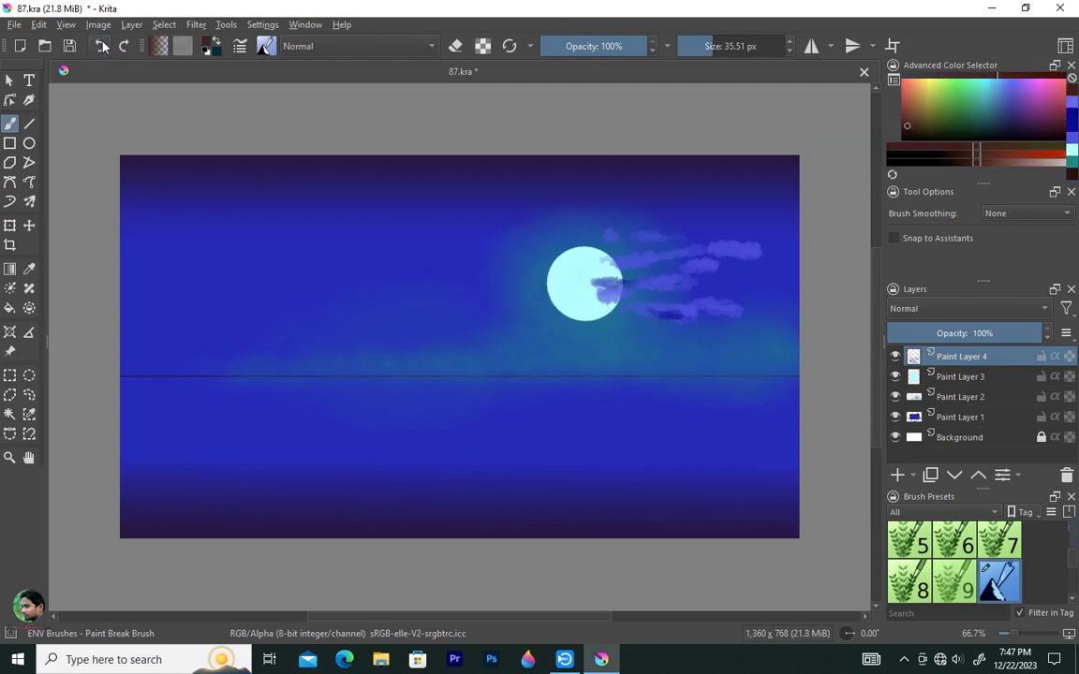
{"action": "left_click", "coordinate": [102, 46]}
{"action": "left_click", "coordinate": [560, 46]}
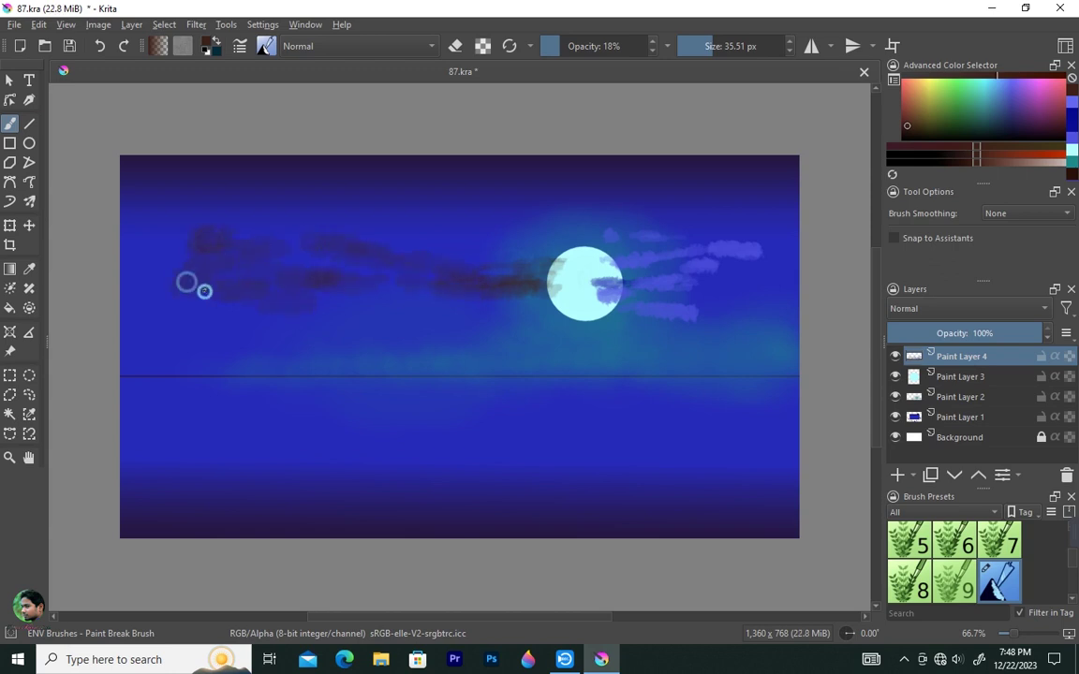
{"action": "left_click", "coordinate": [1008, 99]}
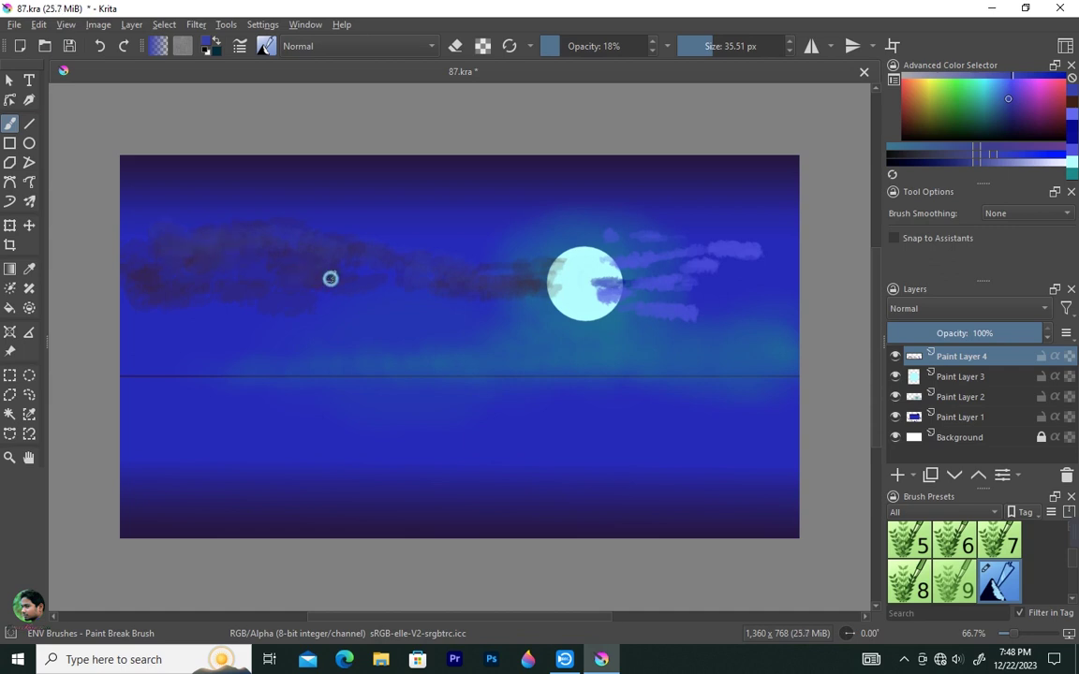
{"action": "left_click", "coordinate": [933, 154]}
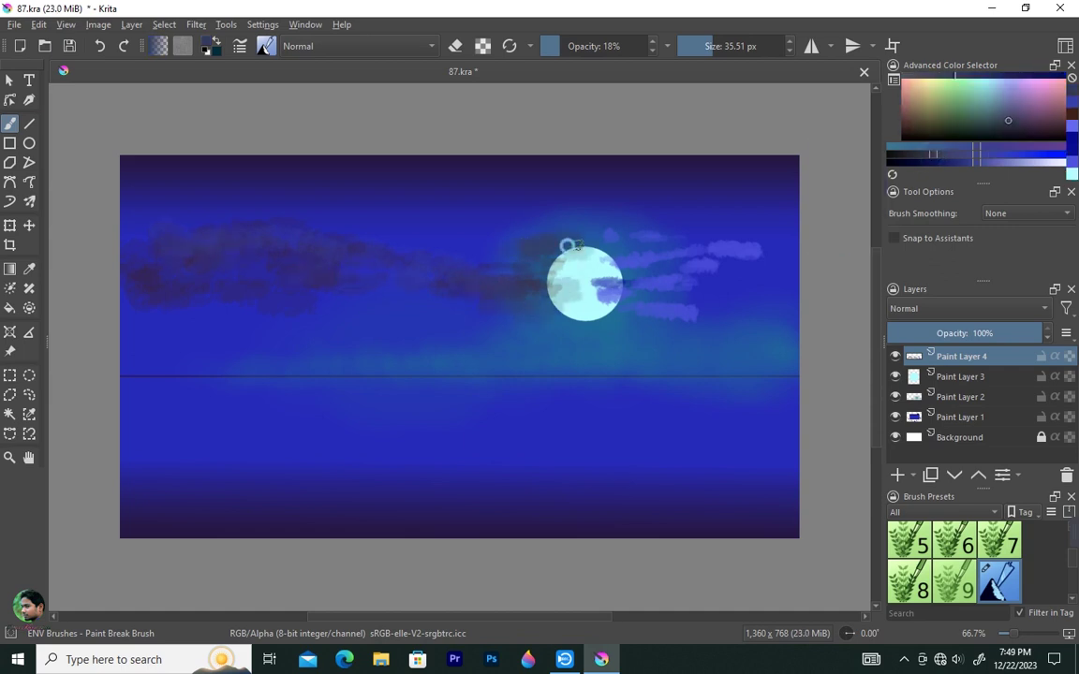
{"action": "key", "text": "F5"}
Switch the scatter's pen sensor to X-Tilt and test strokes on the scratchpad
{"action": "left_click_drag", "start_coordinate": [791, 220], "coordinate": [880, 262]}
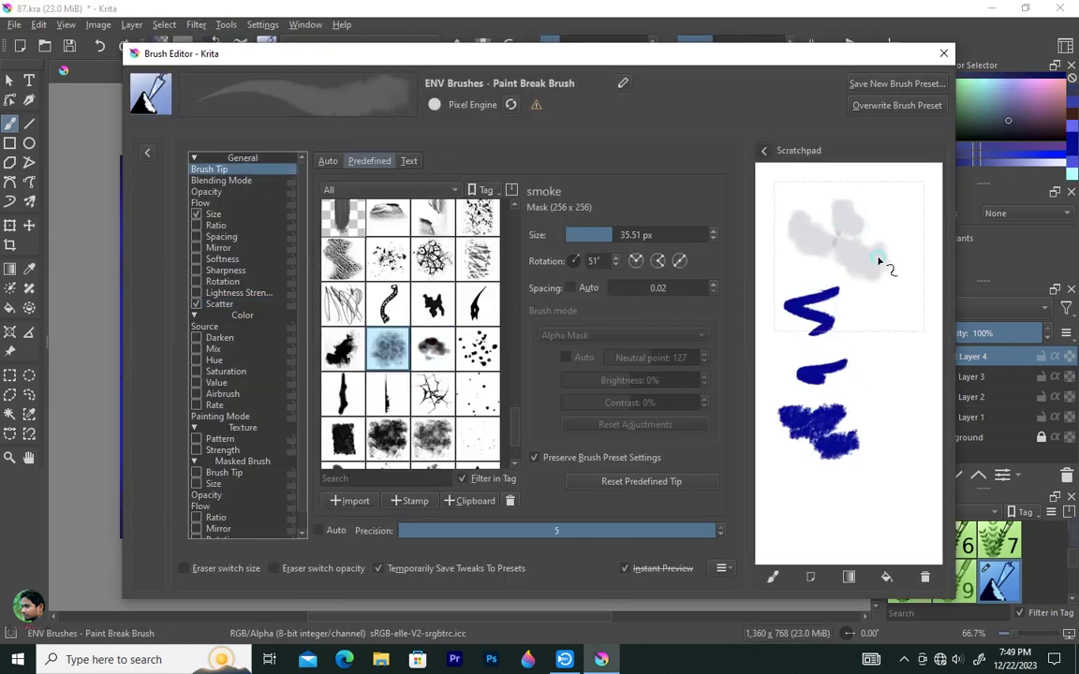
{"action": "left_click_drag", "start_coordinate": [796, 188], "coordinate": [824, 285]}
{"action": "left_click_drag", "start_coordinate": [754, 318], "coordinate": [819, 374]}
{"action": "left_click", "coordinate": [223, 304]}
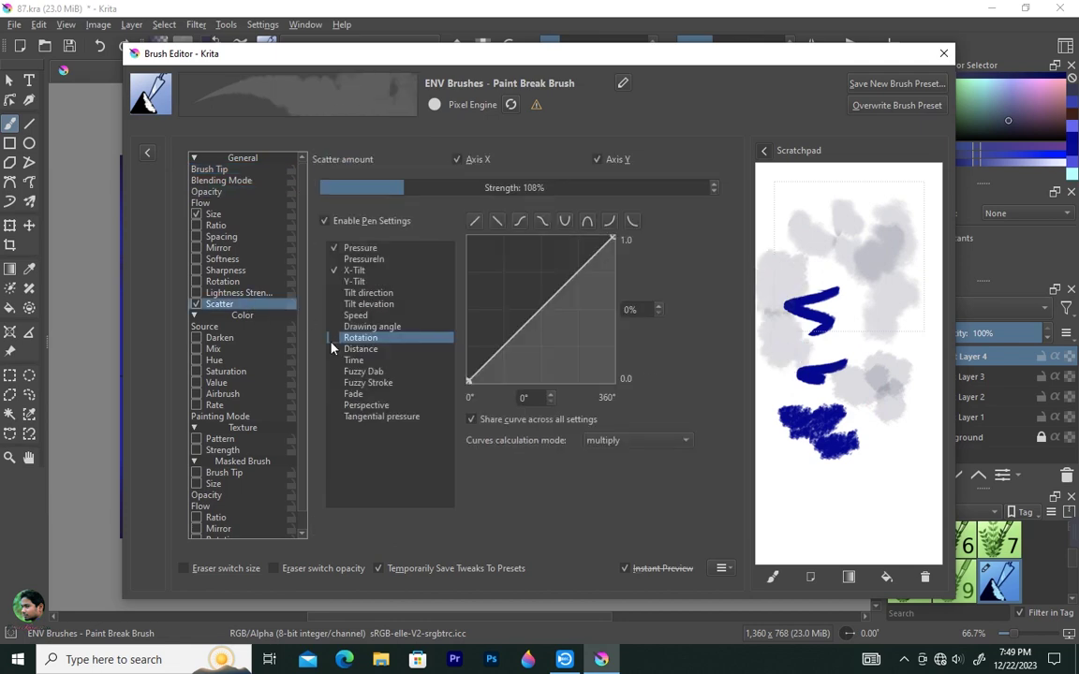
{"action": "left_click", "coordinate": [353, 270]}
{"action": "left_click_drag", "start_coordinate": [824, 181], "coordinate": [858, 272]}
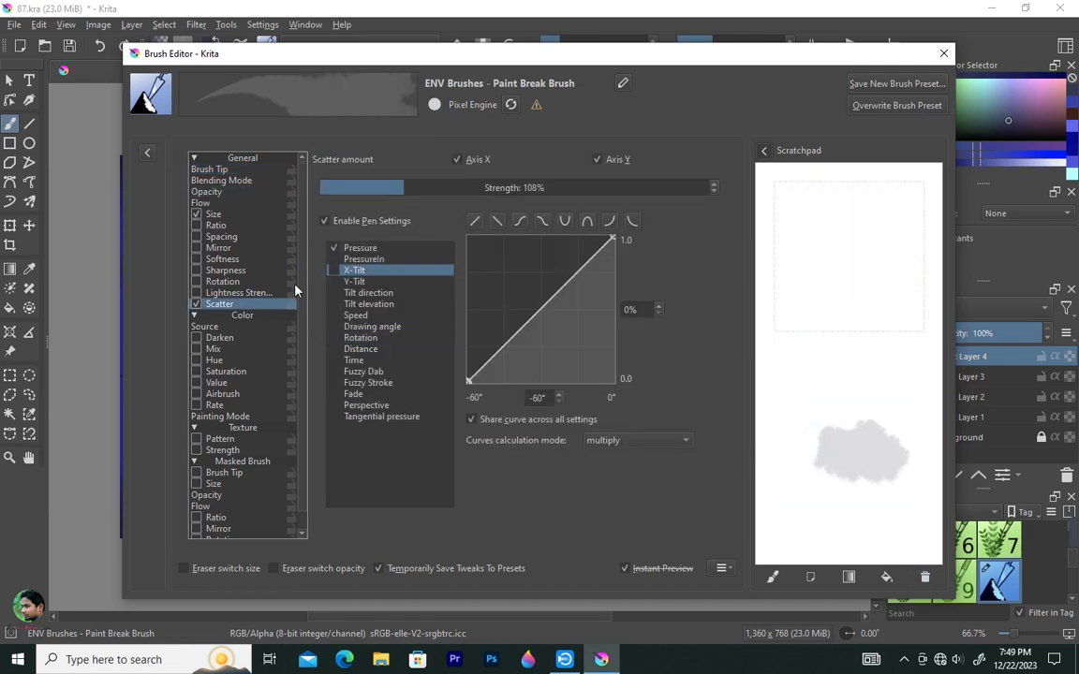
Raise the scatter strength to 115%, test it, and close the brush settings
{"action": "left_click", "coordinate": [197, 247]}
{"action": "left_click", "coordinate": [234, 292]}
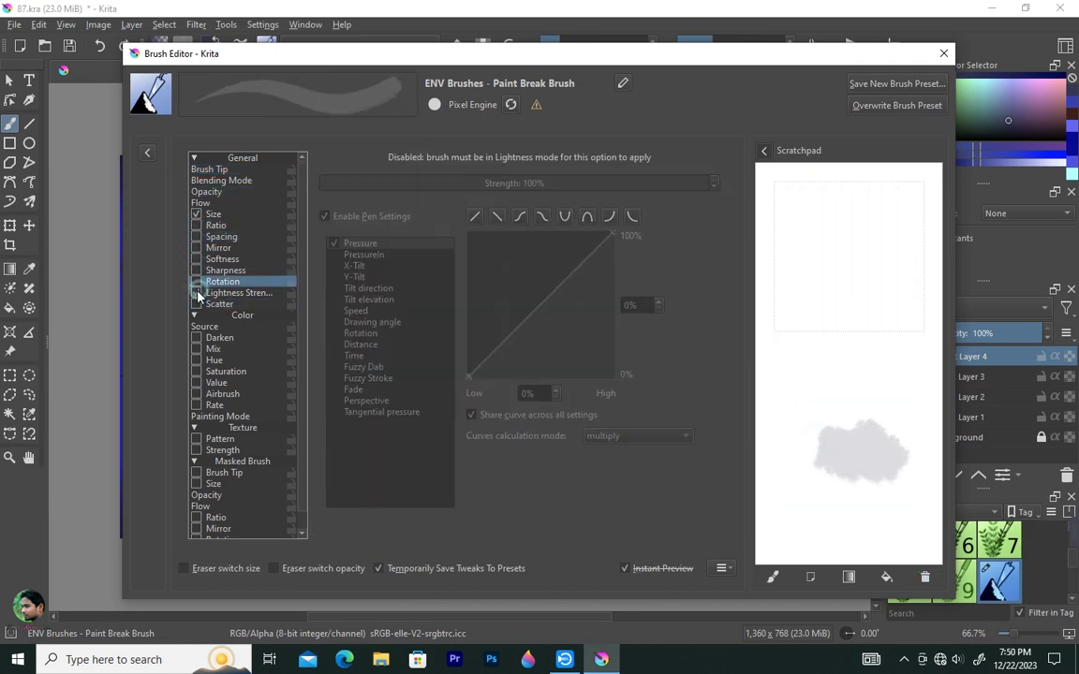
{"action": "left_click", "coordinate": [196, 303]}
{"action": "left_click_drag", "start_coordinate": [412, 187], "coordinate": [562, 187]}
{"action": "left_click_drag", "start_coordinate": [787, 188], "coordinate": [829, 276]}
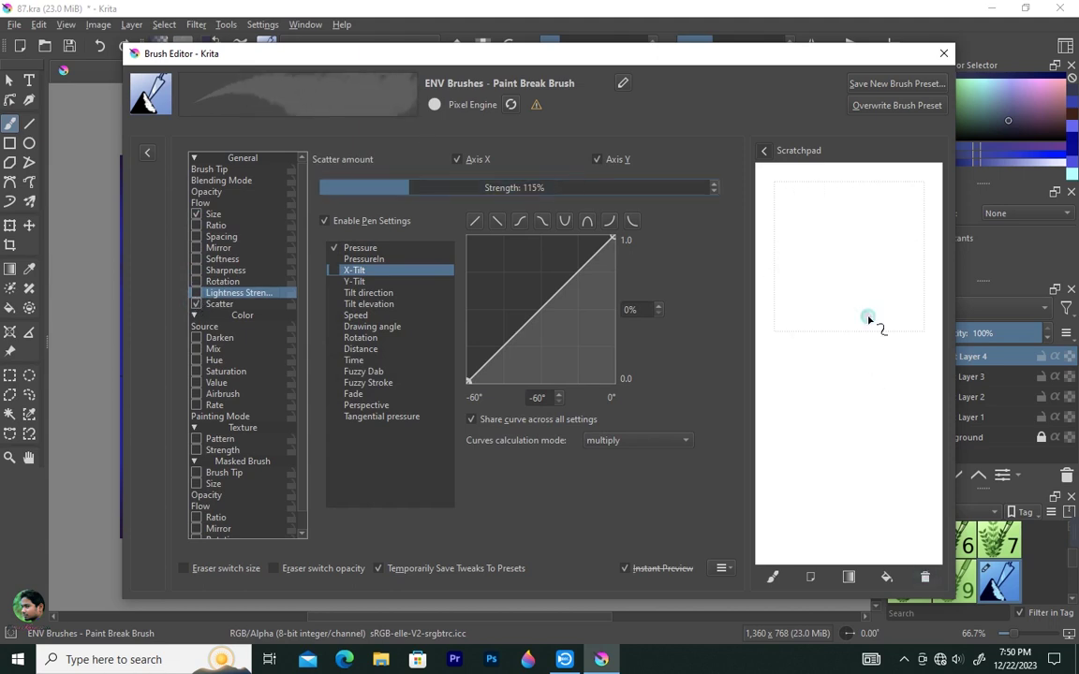
{"action": "left_click_drag", "start_coordinate": [872, 317], "coordinate": [821, 282]}
{"action": "key", "text": "Escape"}
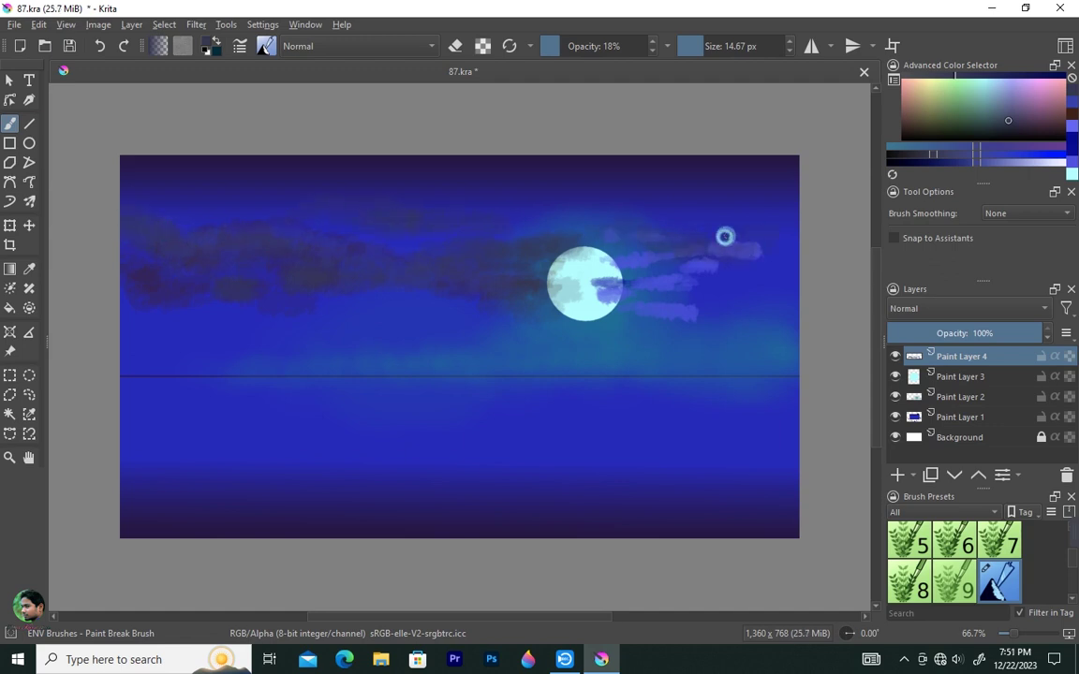
Darken the clouds around the moon with near-black strokes at 41% opacity, then select Paint Layer 3
{"action": "left_click", "coordinate": [969, 164]}
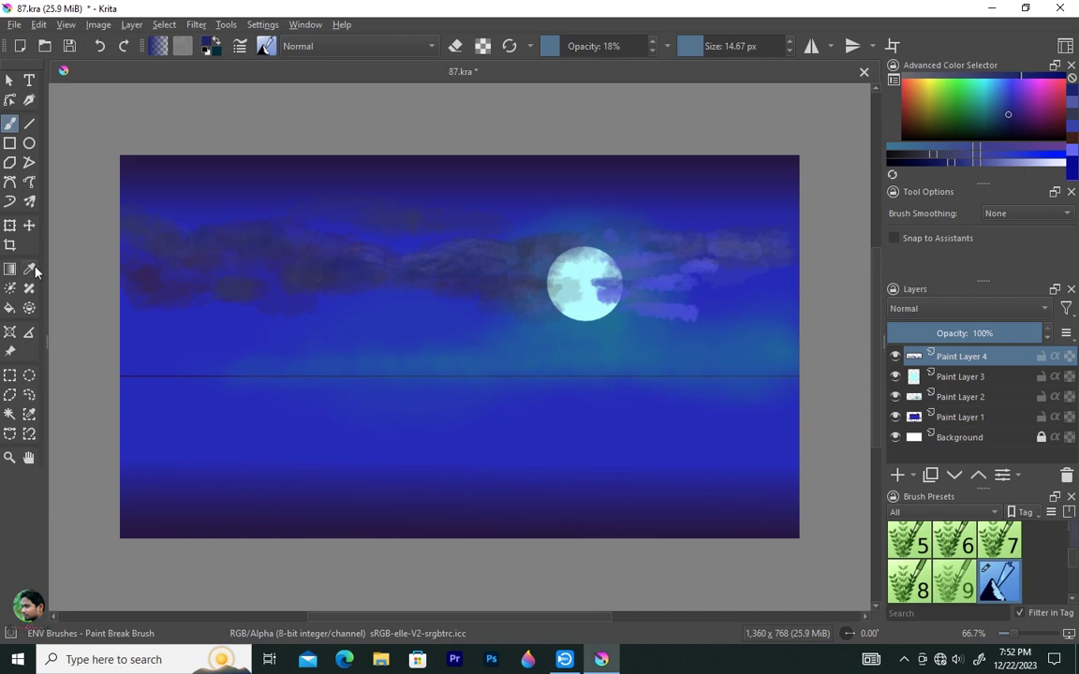
{"action": "left_click", "coordinate": [345, 249]}
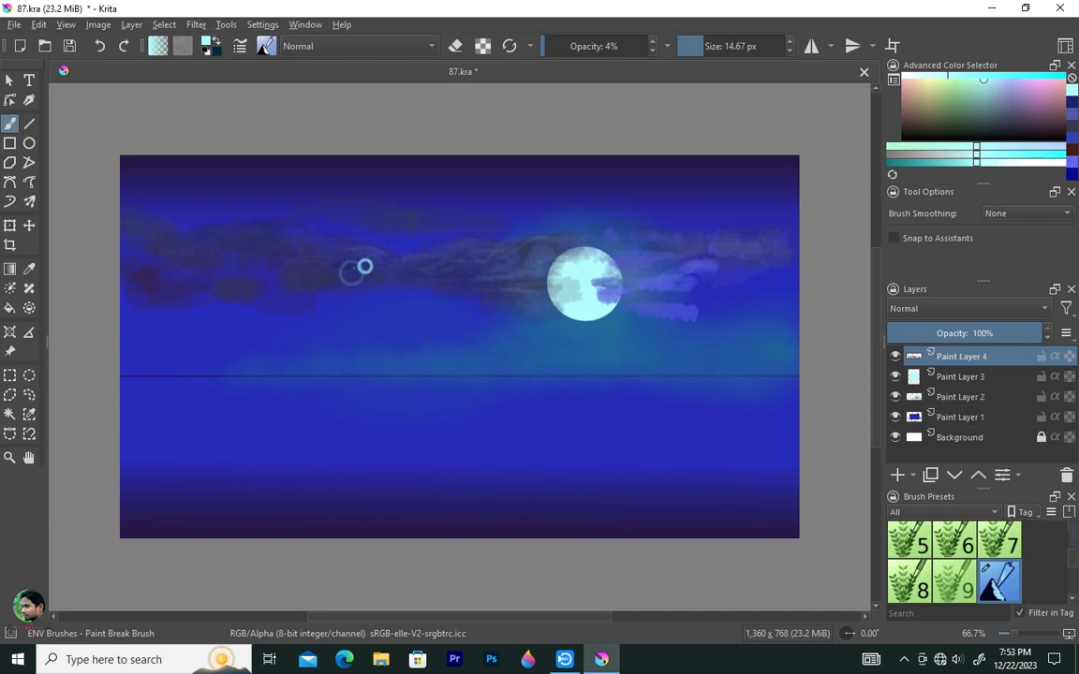
{"action": "left_click", "coordinate": [992, 122]}
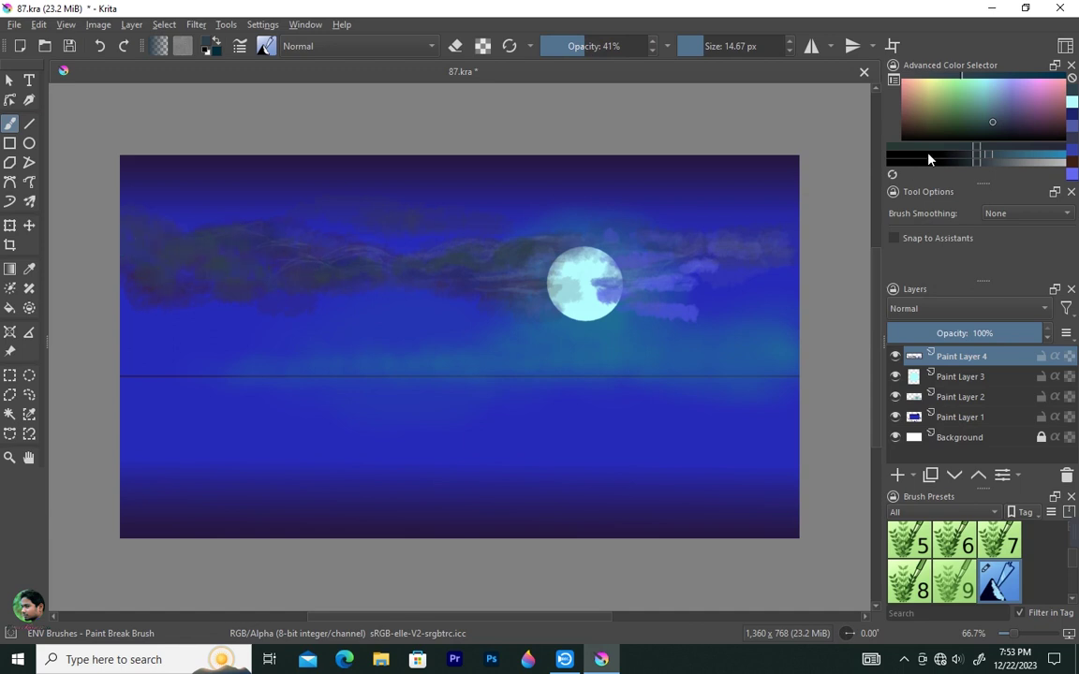
{"action": "left_click", "coordinate": [928, 159]}
{"action": "left_click_drag", "start_coordinate": [320, 262], "coordinate": [350, 264]}
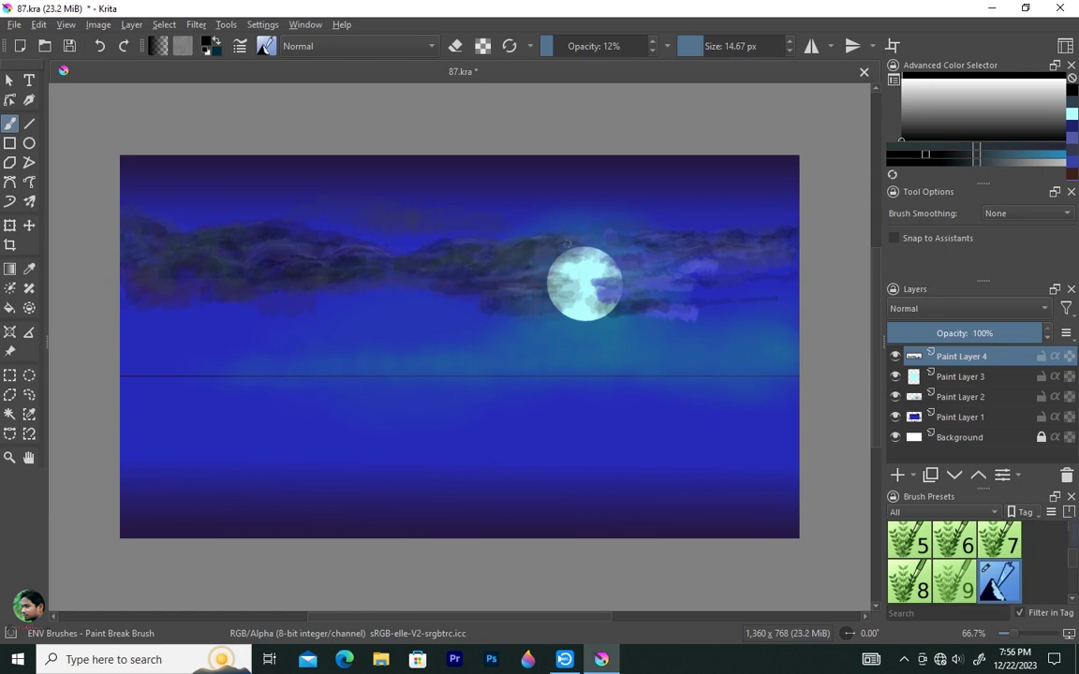
{"action": "left_click_drag", "start_coordinate": [482, 239], "coordinate": [630, 258]}
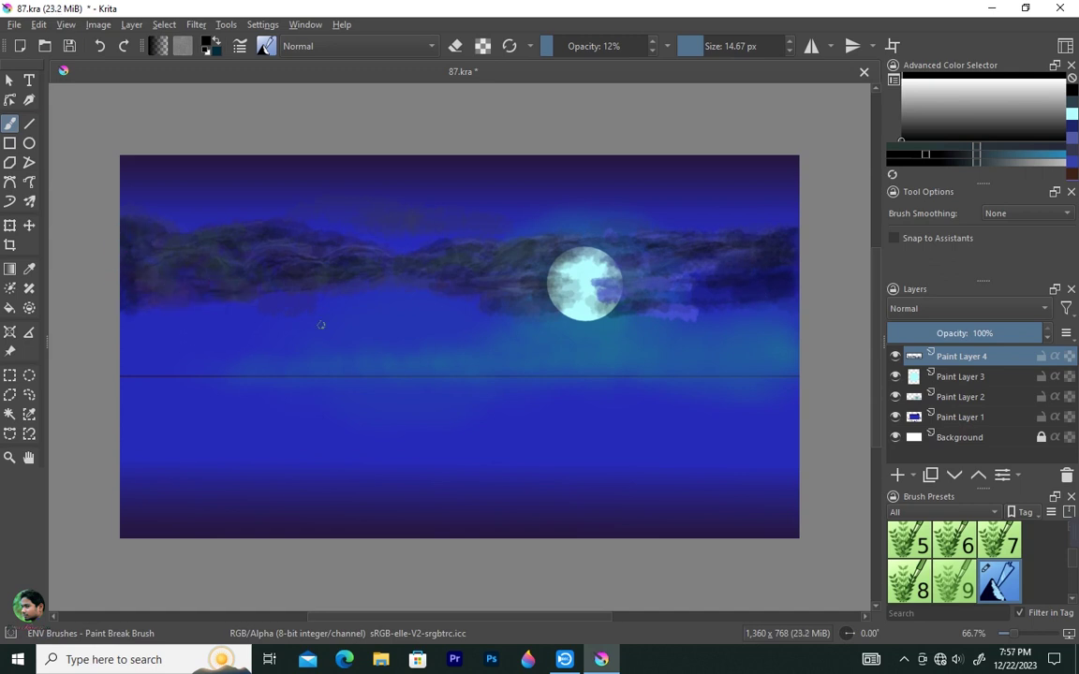
{"action": "key", "text": "Page_Down"}
Turn off scatter, enable texture Strength, and set the brush opacity to 41%
{"action": "key", "text": "F5"}
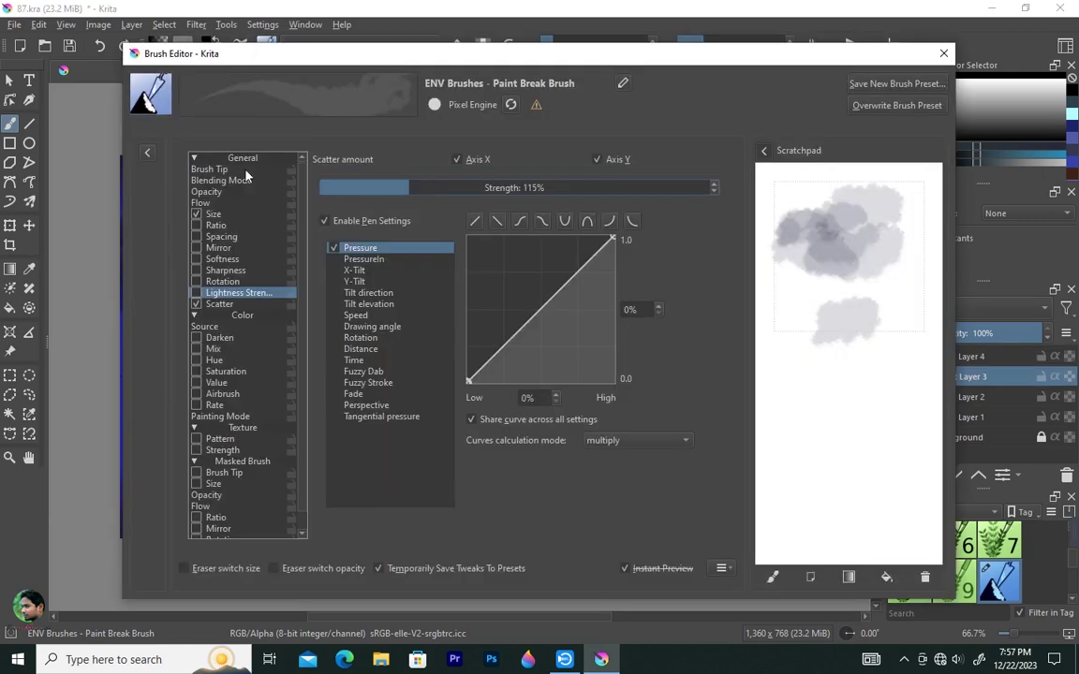
{"action": "left_click", "coordinate": [209, 168]}
{"action": "left_click", "coordinate": [199, 304]}
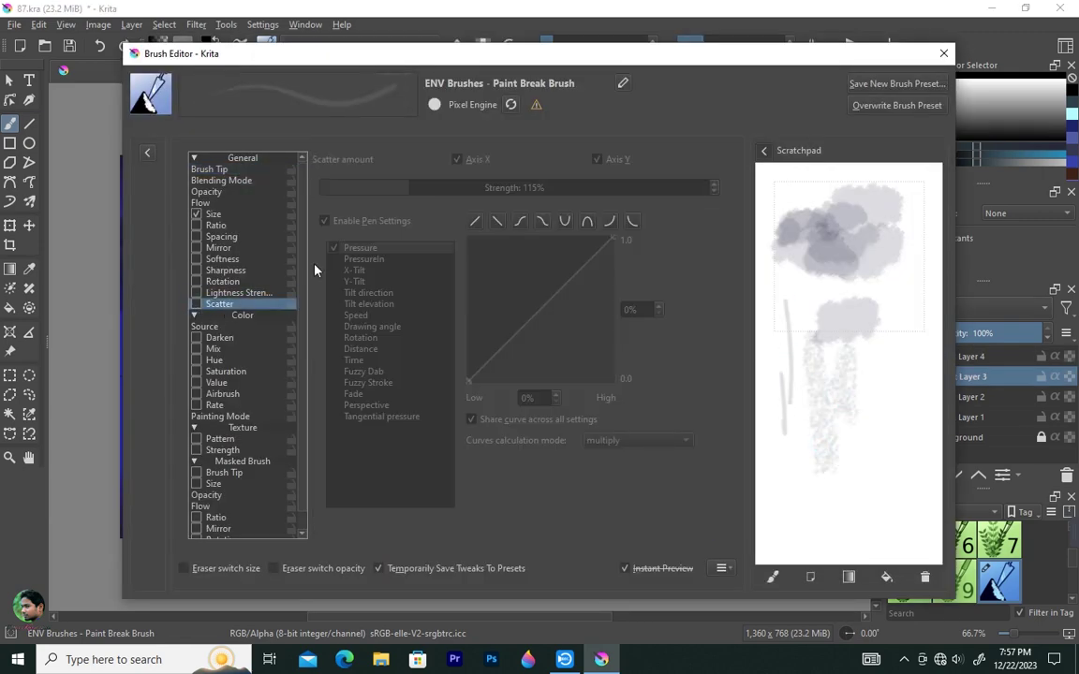
{"action": "left_click", "coordinate": [196, 450]}
{"action": "left_click", "coordinate": [209, 168]}
{"action": "left_click", "coordinate": [206, 191]}
{"action": "left_click_drag", "start_coordinate": [328, 165], "coordinate": [482, 165]}
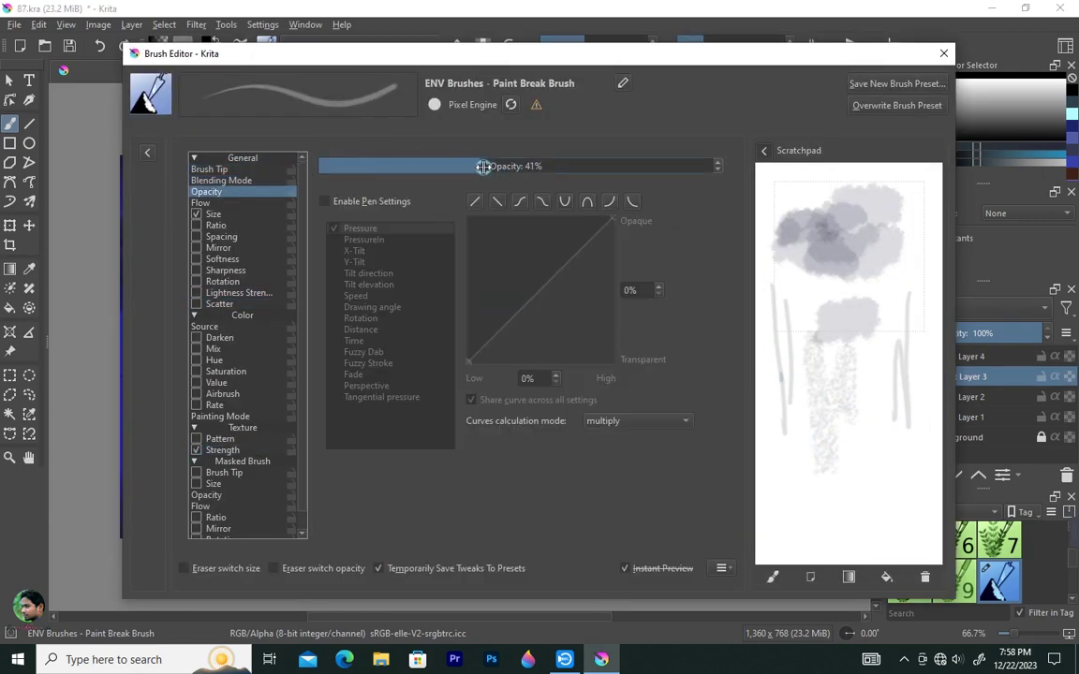
Adjust the Spacing options and enable Sharpness driven by the Pressure sensor
{"action": "left_click", "coordinate": [206, 213]}
{"action": "left_click", "coordinate": [215, 225]}
{"action": "left_click", "coordinate": [221, 236]}
{"action": "left_click", "coordinate": [196, 226]}
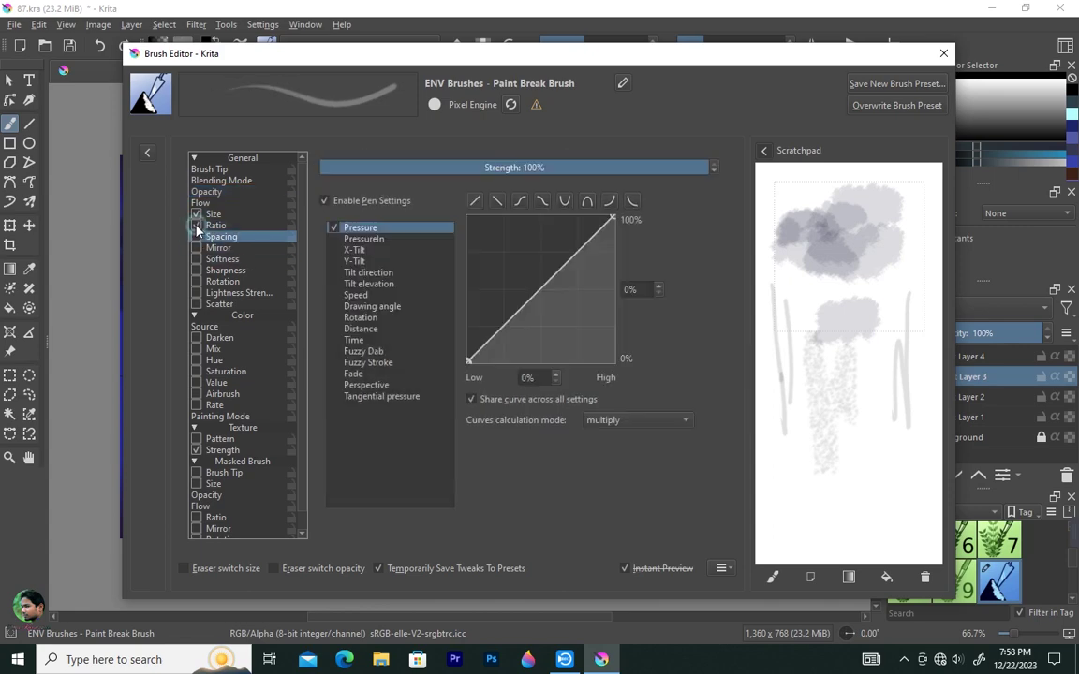
{"action": "left_click", "coordinate": [197, 271]}
{"action": "left_click", "coordinate": [365, 366]}
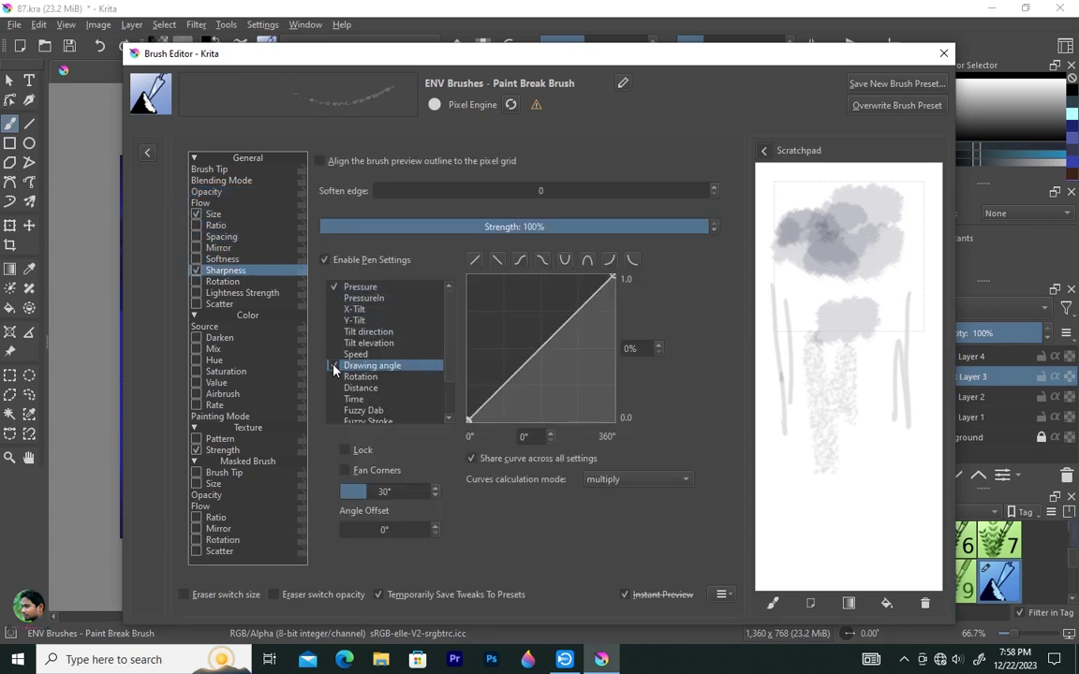
{"action": "left_click", "coordinate": [333, 365]}
{"action": "left_click", "coordinate": [360, 287]}
Load the Let it Break brush preset and test it on the scratchpad
{"action": "left_click", "coordinate": [267, 43]}
{"action": "left_click", "coordinate": [243, 178]}
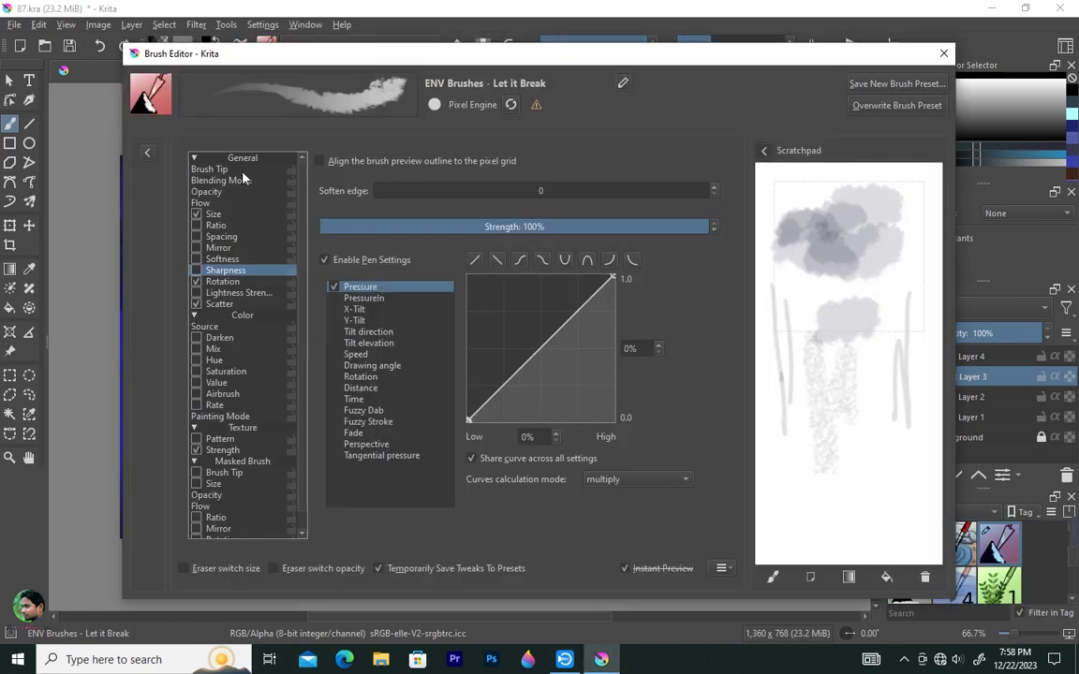
{"action": "left_click", "coordinate": [209, 168]}
{"action": "left_click_drag", "start_coordinate": [775, 426], "coordinate": [784, 487]}
{"action": "left_click", "coordinate": [196, 304]}
{"action": "left_click_drag", "start_coordinate": [869, 370], "coordinate": [880, 468]}
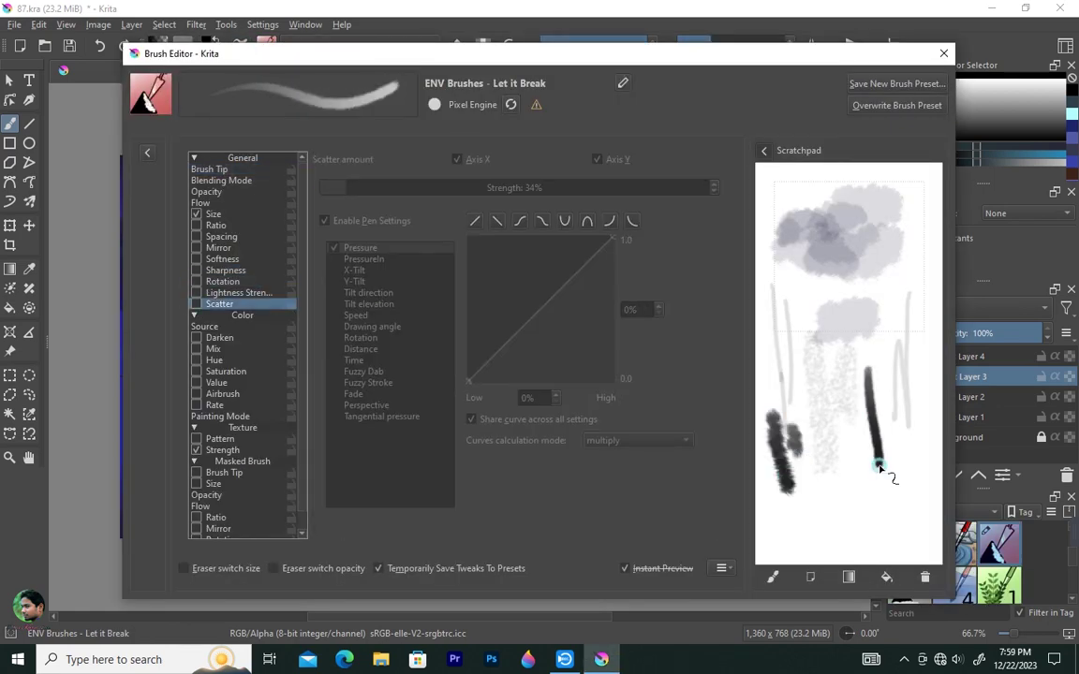
Re-enable scatter, review the brush tip choices with test strokes, and close the editor
{"action": "left_click", "coordinate": [196, 304]}
{"action": "left_click", "coordinate": [208, 169]}
{"action": "left_click_drag", "start_coordinate": [861, 402], "coordinate": [854, 262]}
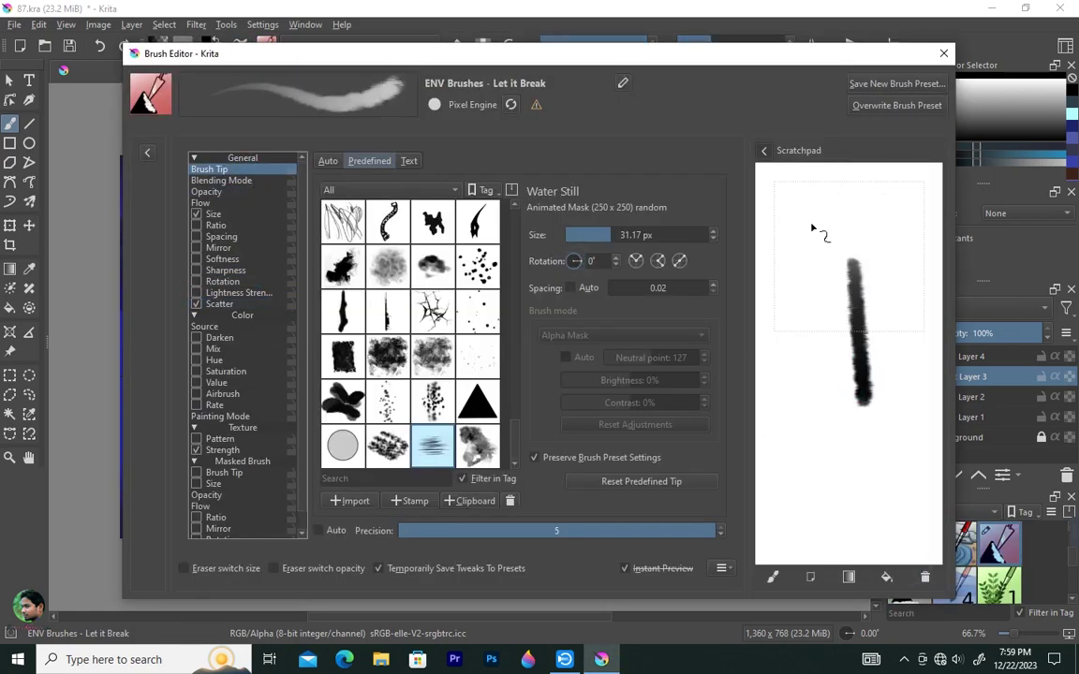
{"action": "left_click_drag", "start_coordinate": [812, 228], "coordinate": [791, 355]}
{"action": "left_click", "coordinate": [943, 54]}
Enlarge the brush to 520.10 px and paint a wide, soft moon reflection below the moon
{"action": "left_click_drag", "start_coordinate": [596, 390], "coordinate": [655, 390], "text": "shift"}
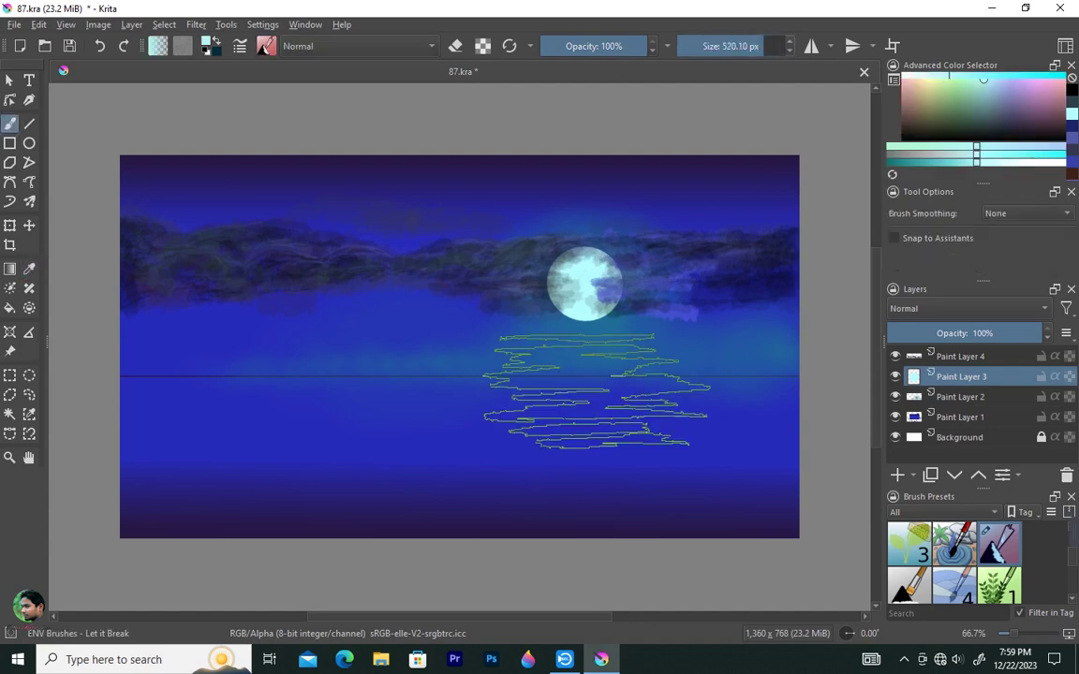
{"action": "left_click", "coordinate": [597, 390]}
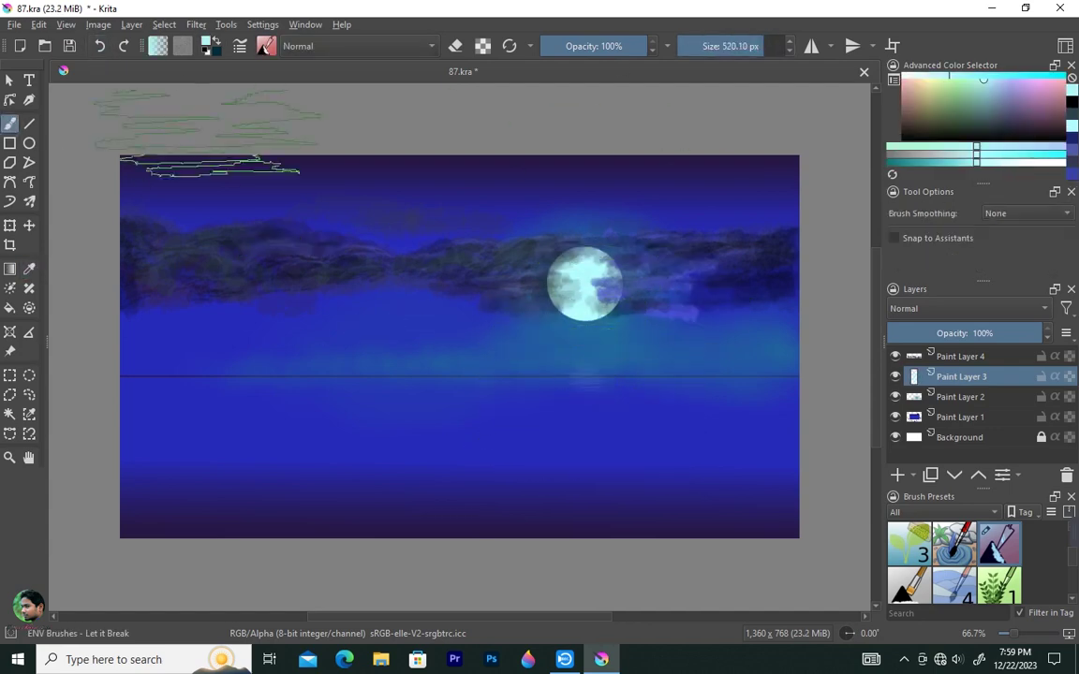
{"action": "left_click_drag", "start_coordinate": [583, 384], "coordinate": [591, 513]}
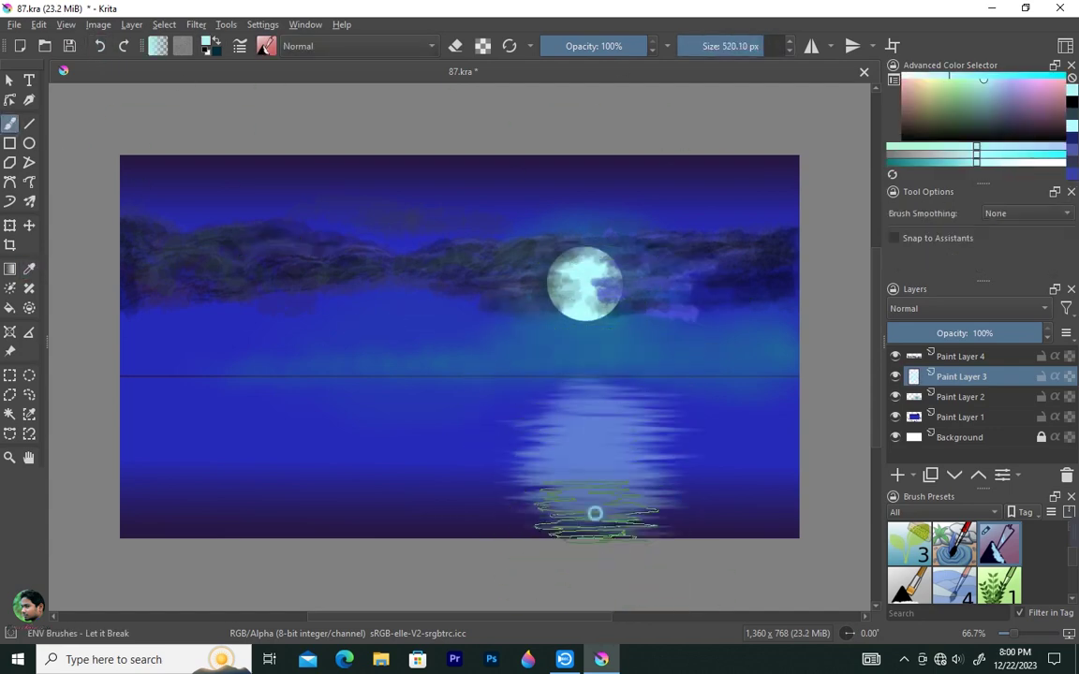
{"action": "left_click", "coordinate": [101, 52]}
{"action": "key", "text": "ctrl+shift+z"}
{"action": "key", "text": "ctrl+z"}
{"action": "left_click_drag", "start_coordinate": [579, 398], "coordinate": [609, 557]}
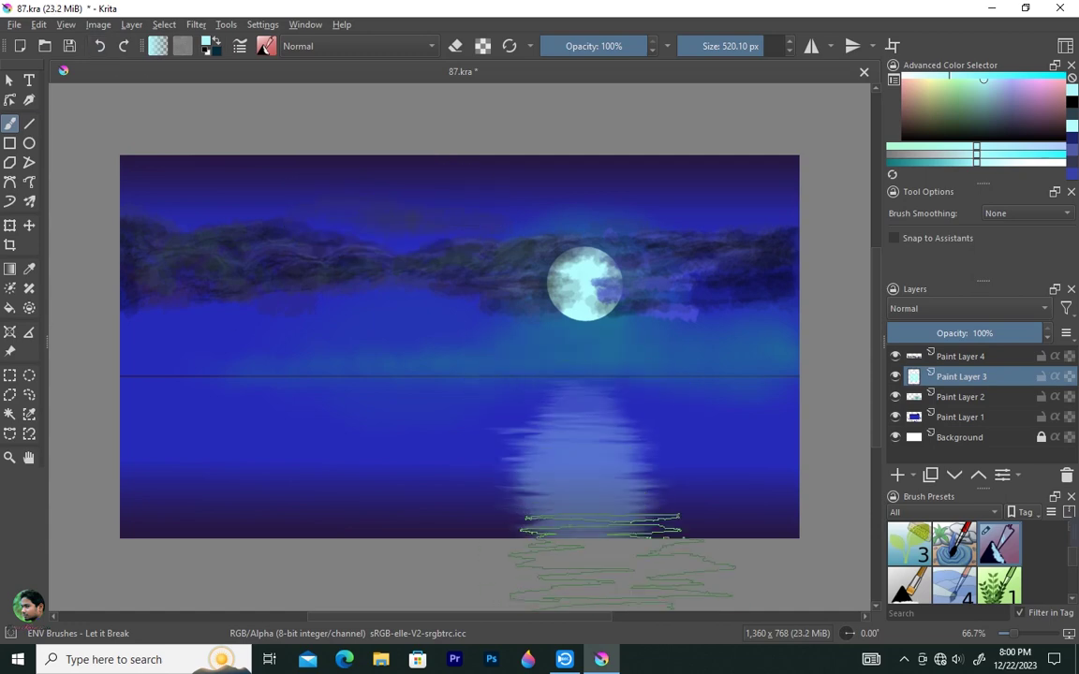
Streak medium-blue horizontal ripples across the water and move Paint Layer 3 below Paint Layer 2
{"action": "left_click", "coordinate": [796, 199], "text": "ctrl"}
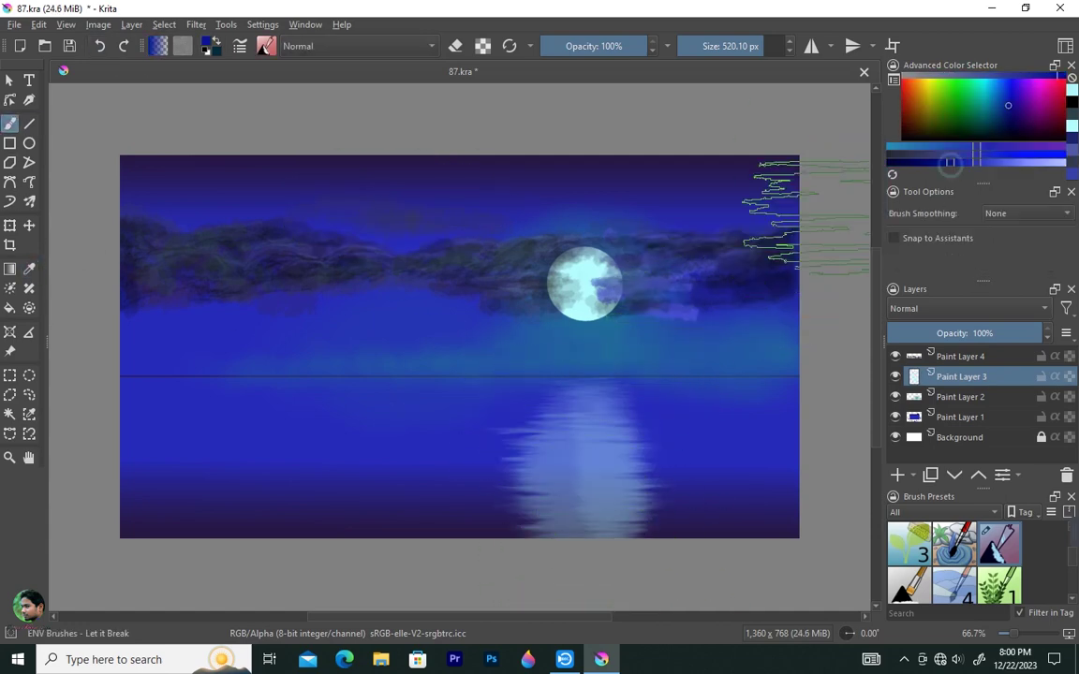
{"action": "left_click_drag", "start_coordinate": [393, 374], "coordinate": [197, 491]}
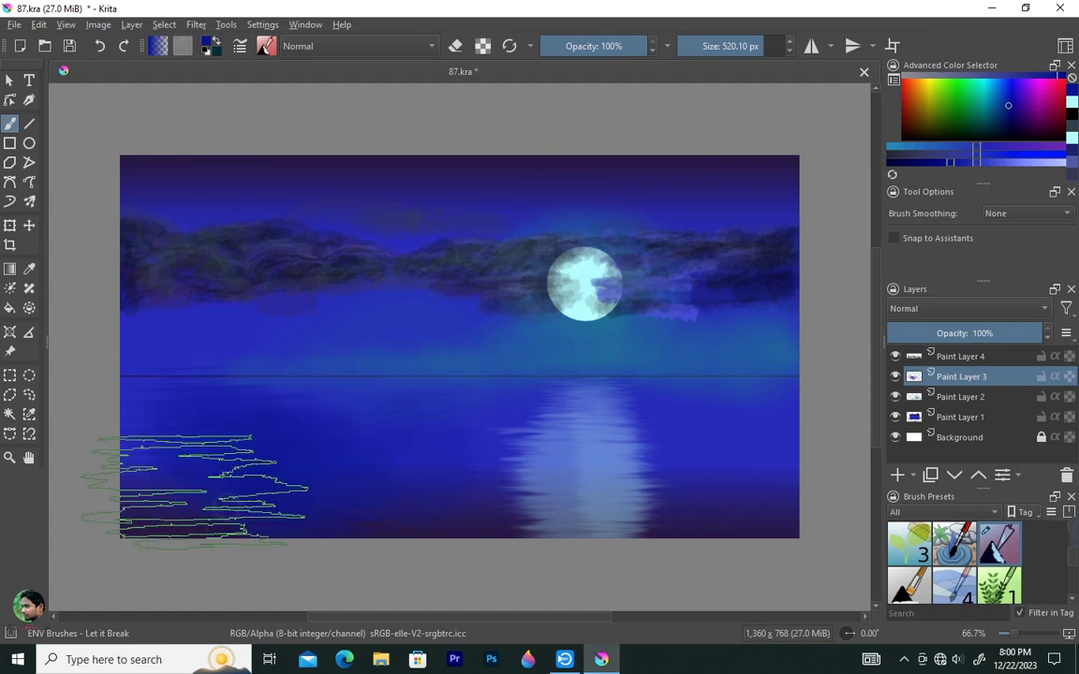
{"action": "left_click_drag", "start_coordinate": [459, 515], "coordinate": [796, 515]}
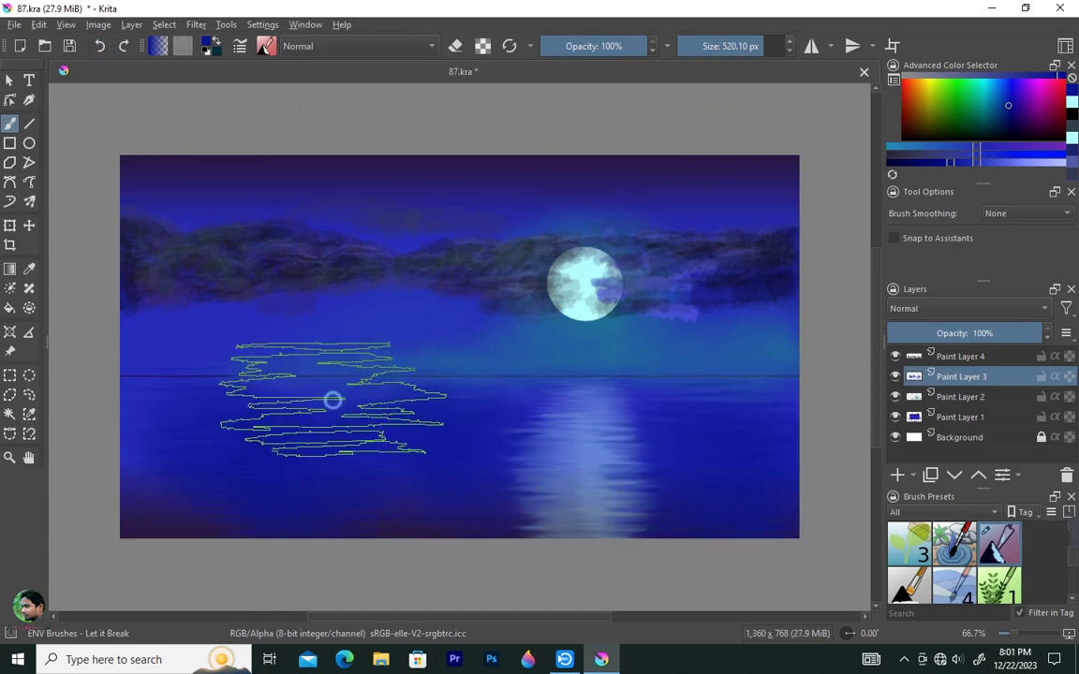
{"action": "left_click", "coordinate": [927, 163]}
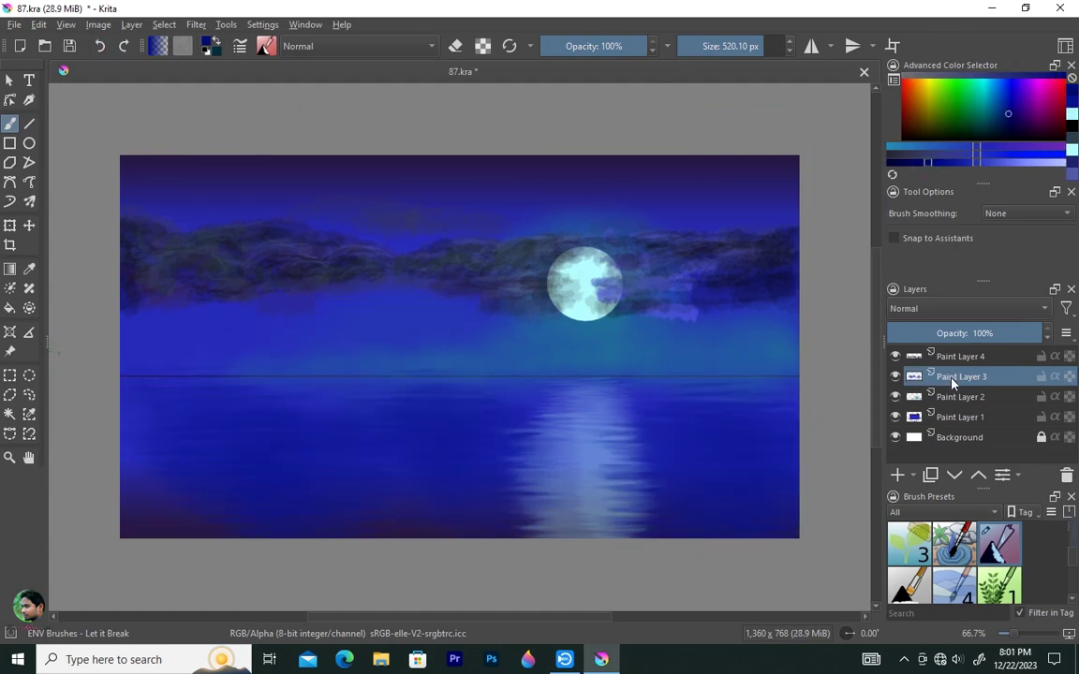
{"action": "left_click_drag", "start_coordinate": [957, 380], "coordinate": [955, 402]}
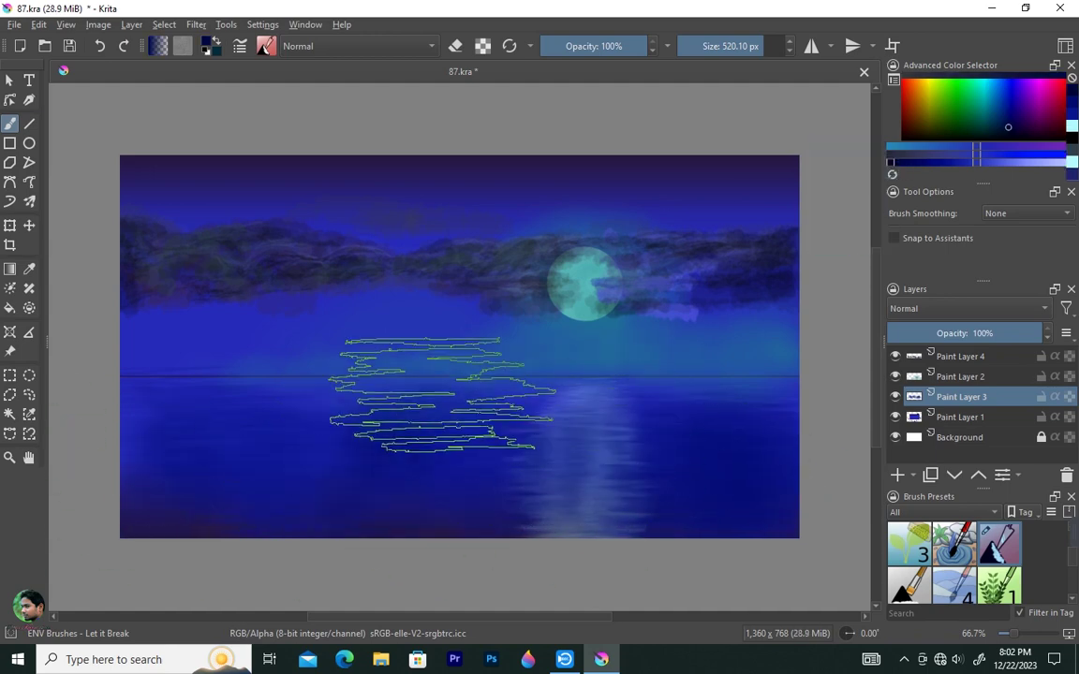
Test the brush, then paint darker ripple streaks on the lower-left water
{"action": "key", "text": "F5"}
{"action": "left_click_drag", "start_coordinate": [799, 348], "coordinate": [855, 210]}
{"action": "key", "text": "F5"}
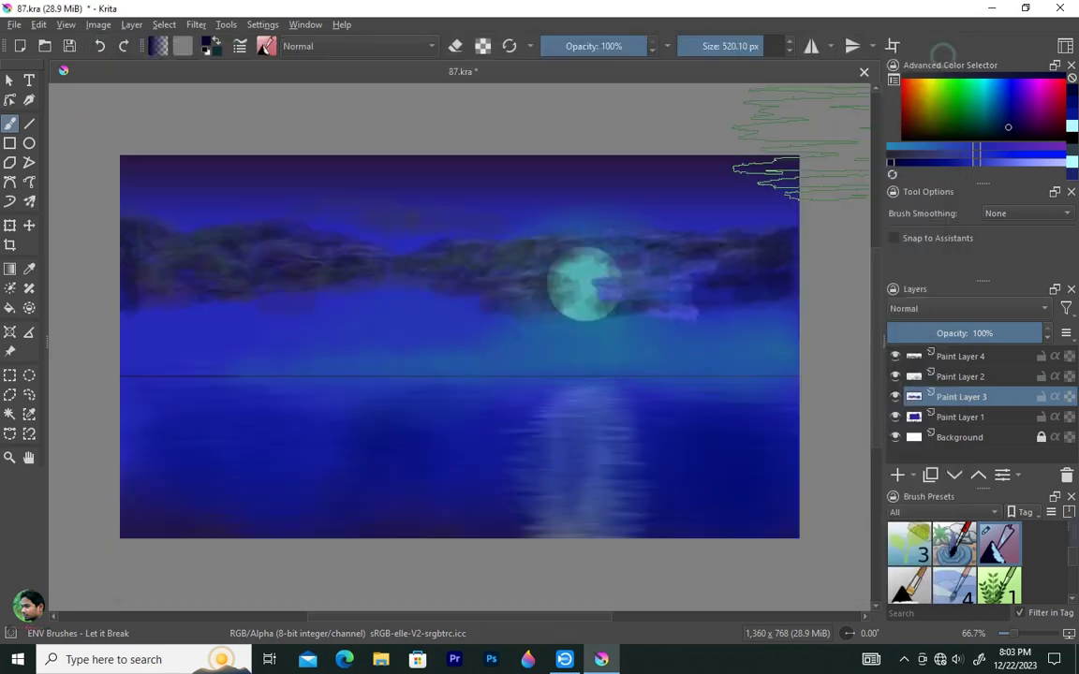
{"action": "mouse_move", "coordinate": [421, 412]}
{"action": "left_mouse_down"}
{"action": "mouse_move", "coordinate": [324, 457]}
{"action": "mouse_move", "coordinate": [188, 434]}
{"action": "mouse_move", "coordinate": [277, 469]}
{"action": "left_mouse_up"}
Sample the horizon blue with P, return to the brush, and reopen the brush settings
{"action": "key", "text": "p"}
{"action": "left_click", "coordinate": [610, 370]}
{"action": "key", "text": "b"}
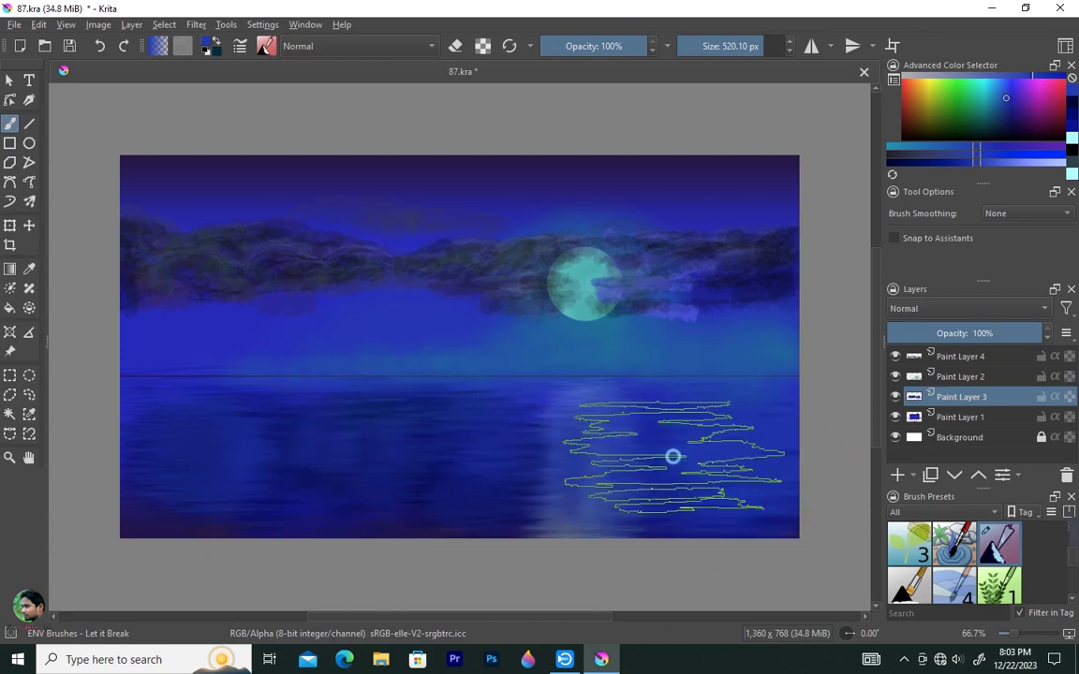
{"action": "key", "text": "F5"}
Choose the Water Still predefined brush tip, testing it on the scratchpad
{"action": "left_click_drag", "start_coordinate": [777, 225], "coordinate": [835, 410]}
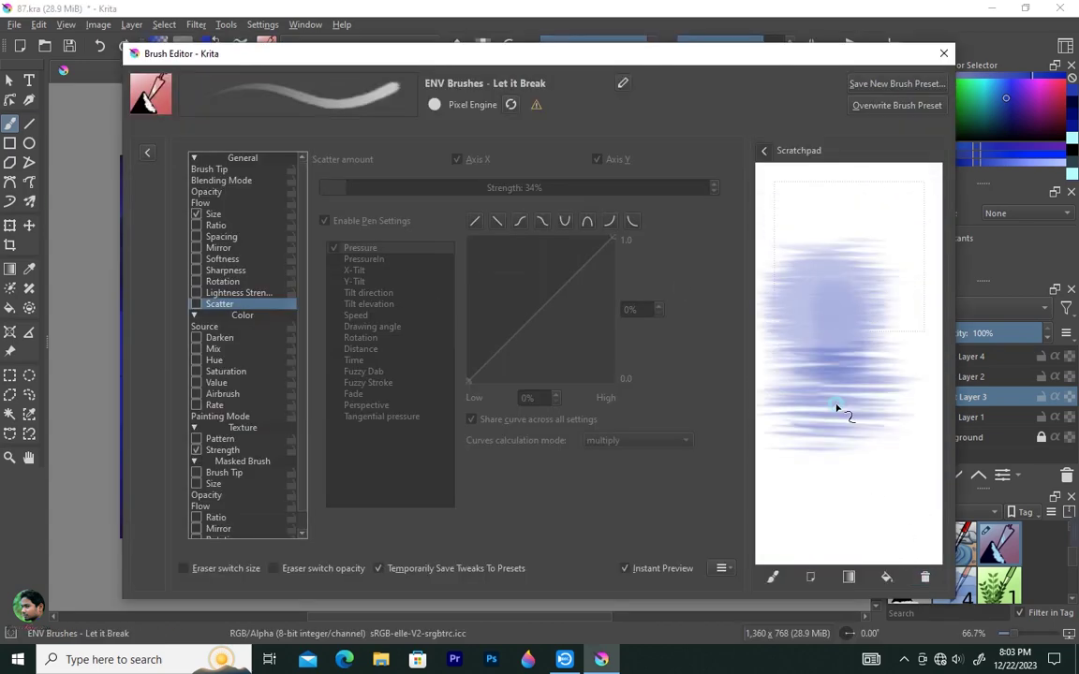
{"action": "left_click", "coordinate": [214, 214]}
{"action": "mouse_move", "coordinate": [778, 206]}
{"action": "left_mouse_down"}
{"action": "mouse_move", "coordinate": [855, 298]}
{"action": "mouse_move", "coordinate": [842, 505]}
{"action": "left_mouse_up"}
{"action": "left_click", "coordinate": [886, 578]}
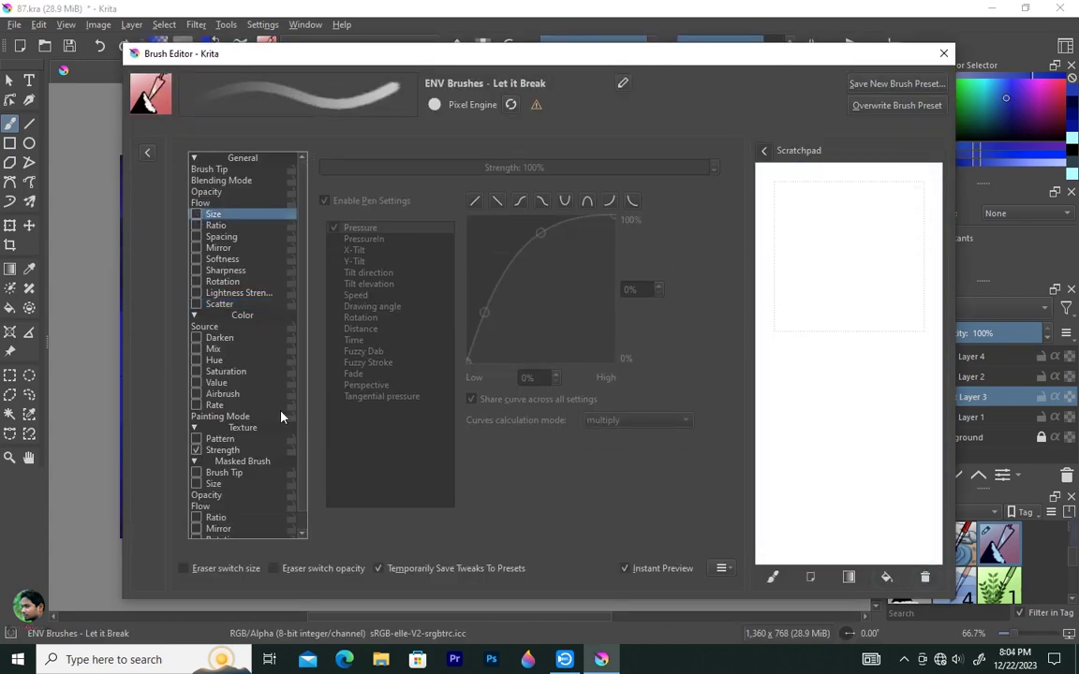
{"action": "left_click", "coordinate": [223, 472]}
{"action": "left_click_drag", "start_coordinate": [796, 235], "coordinate": [843, 520]}
{"action": "left_click", "coordinate": [375, 189]}
{"action": "left_click", "coordinate": [440, 457]}
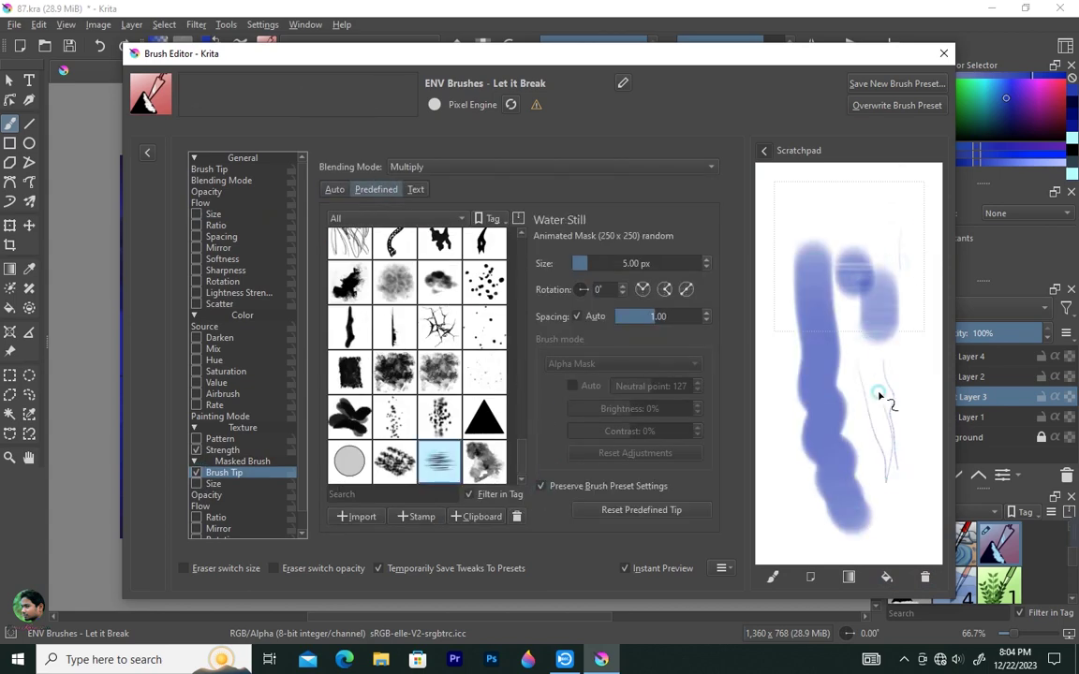
{"action": "left_click_drag", "start_coordinate": [891, 405], "coordinate": [895, 534]}
{"action": "left_click", "coordinate": [886, 578]}
Enable the masked brush Ratio option with a pen sensor and test strokes
{"action": "left_click", "coordinate": [196, 518]}
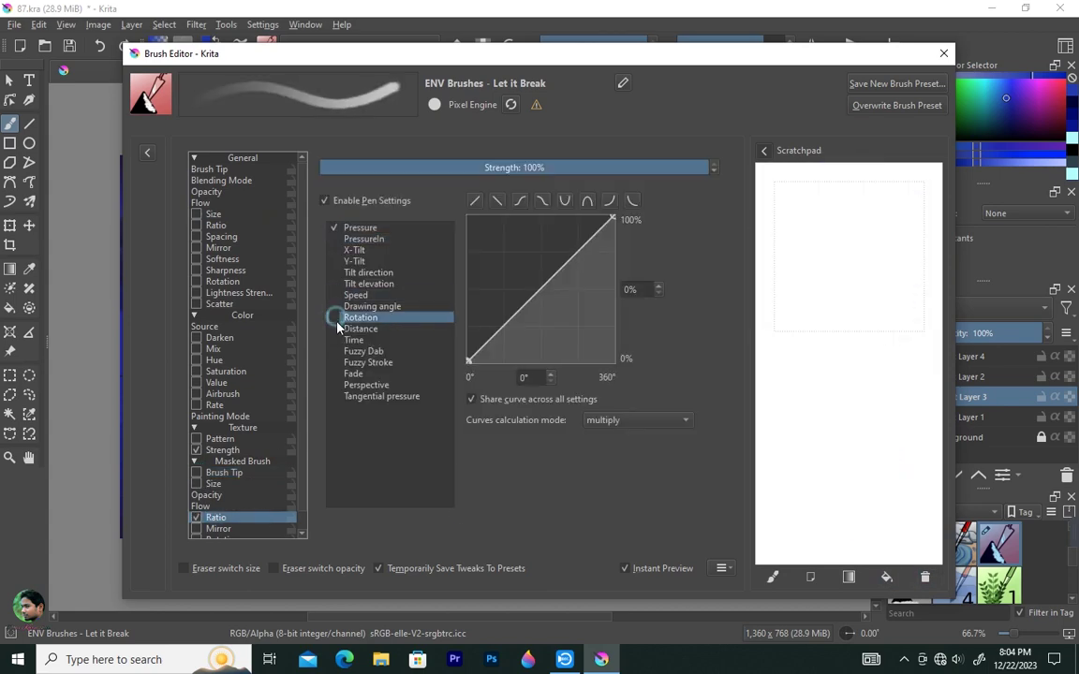
{"action": "left_click", "coordinate": [347, 385]}
{"action": "left_click", "coordinate": [333, 251]}
{"action": "left_click_drag", "start_coordinate": [843, 187], "coordinate": [855, 379]}
Enable pressure-controlled Size and Spacing, test and clear the scratchpad, then close the editor
{"action": "left_click", "coordinate": [213, 214]}
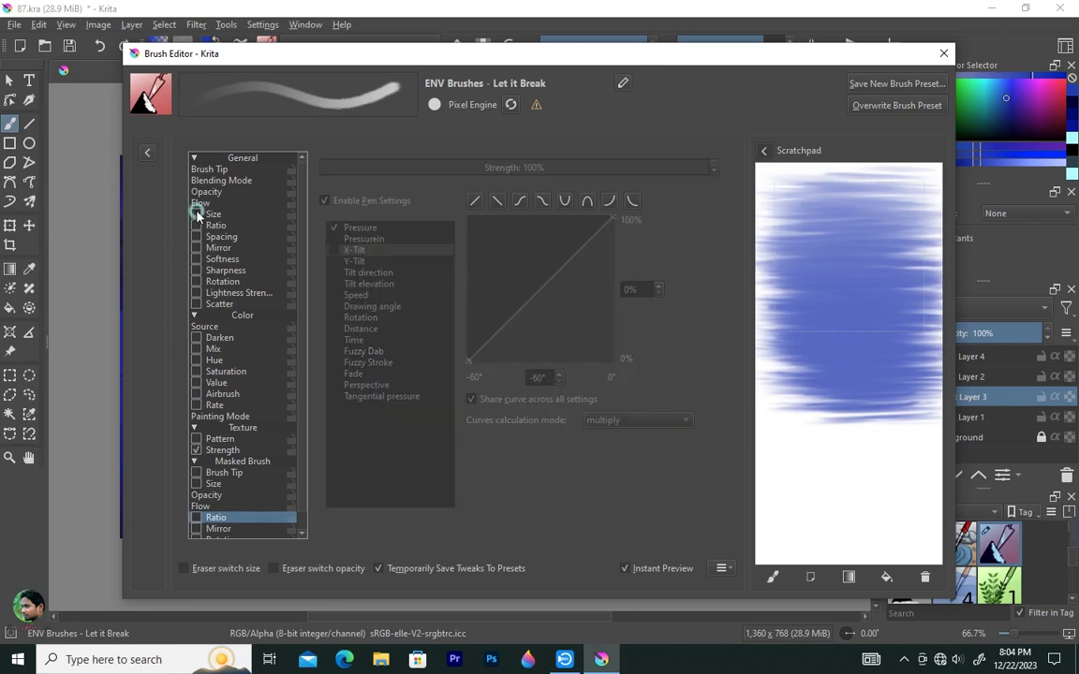
{"action": "left_click", "coordinate": [196, 215]}
{"action": "left_click", "coordinate": [196, 259]}
{"action": "left_click", "coordinate": [221, 236]}
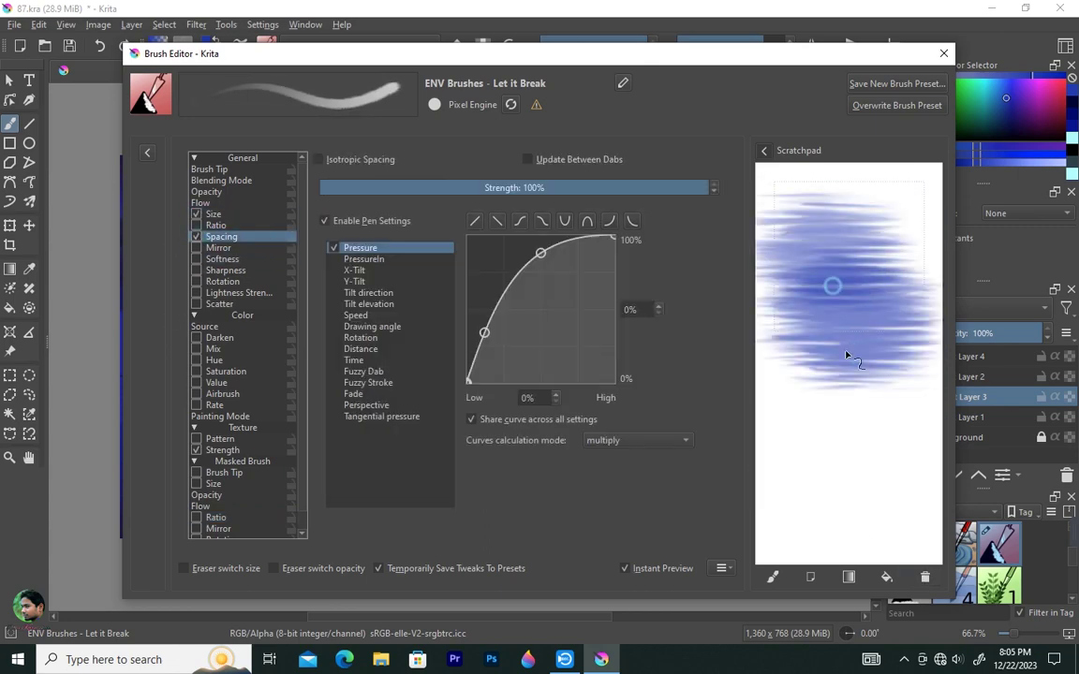
{"action": "left_click_drag", "start_coordinate": [829, 283], "coordinate": [854, 518]}
{"action": "left_click", "coordinate": [920, 577]}
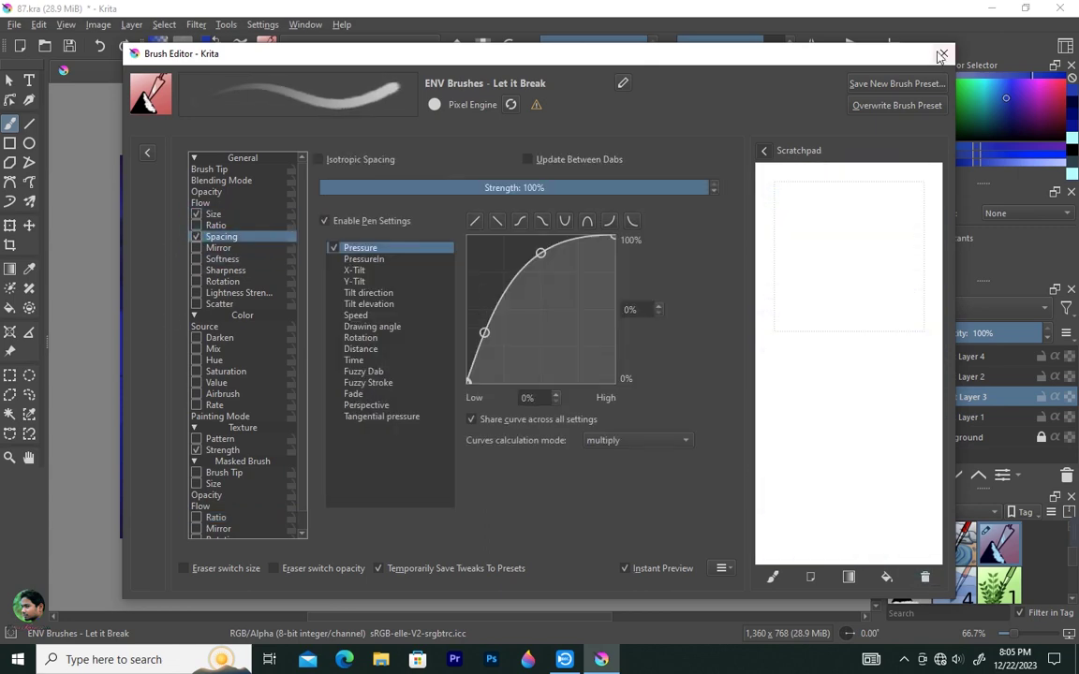
{"action": "key", "text": "Escape"}
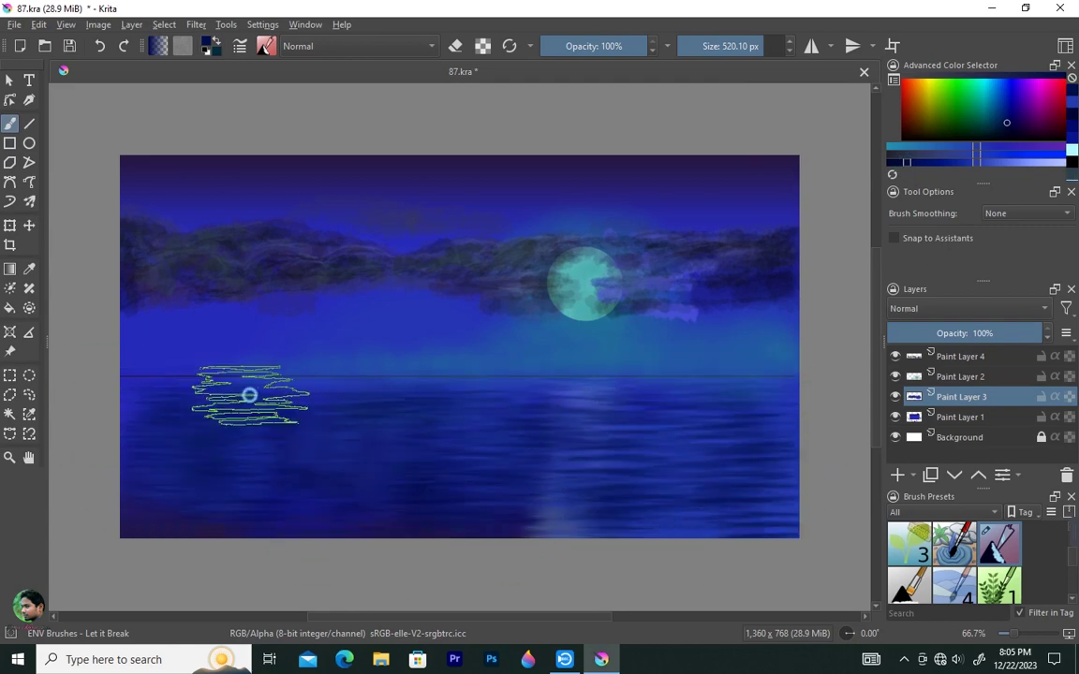
Undo the streaks and paint a pale cyan vertical reflection down the water below the moon
{"action": "left_click", "coordinate": [99, 46]}
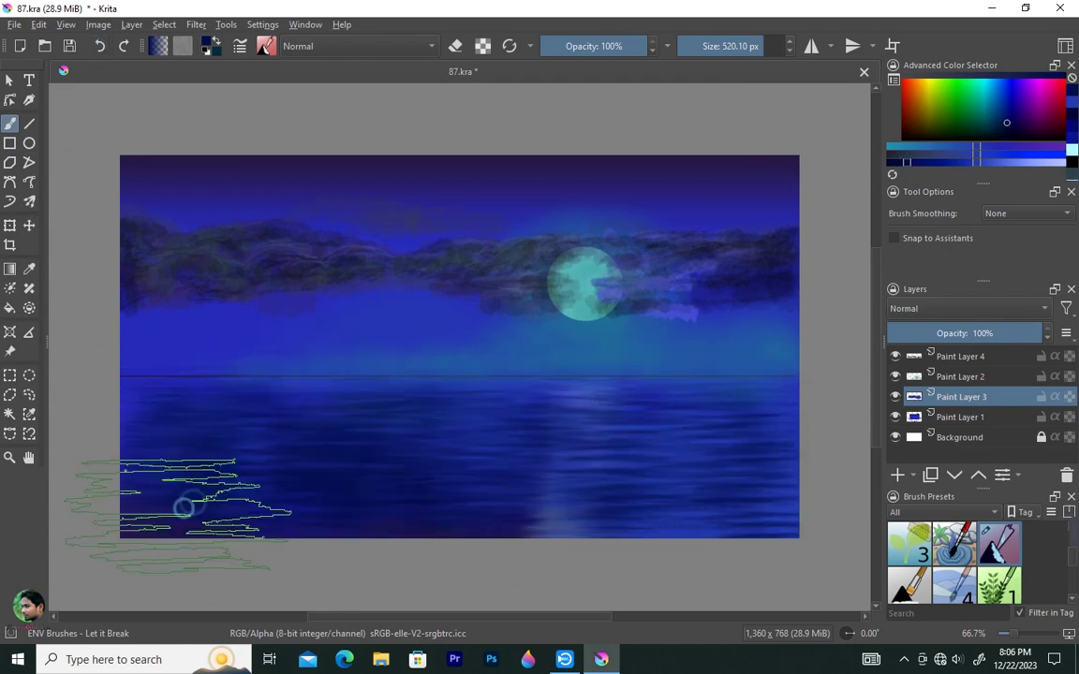
{"action": "left_click", "coordinate": [983, 98]}
{"action": "key", "text": "bracketleft"}
{"action": "key", "text": "bracketleft"}
{"action": "key", "text": "bracketleft"}
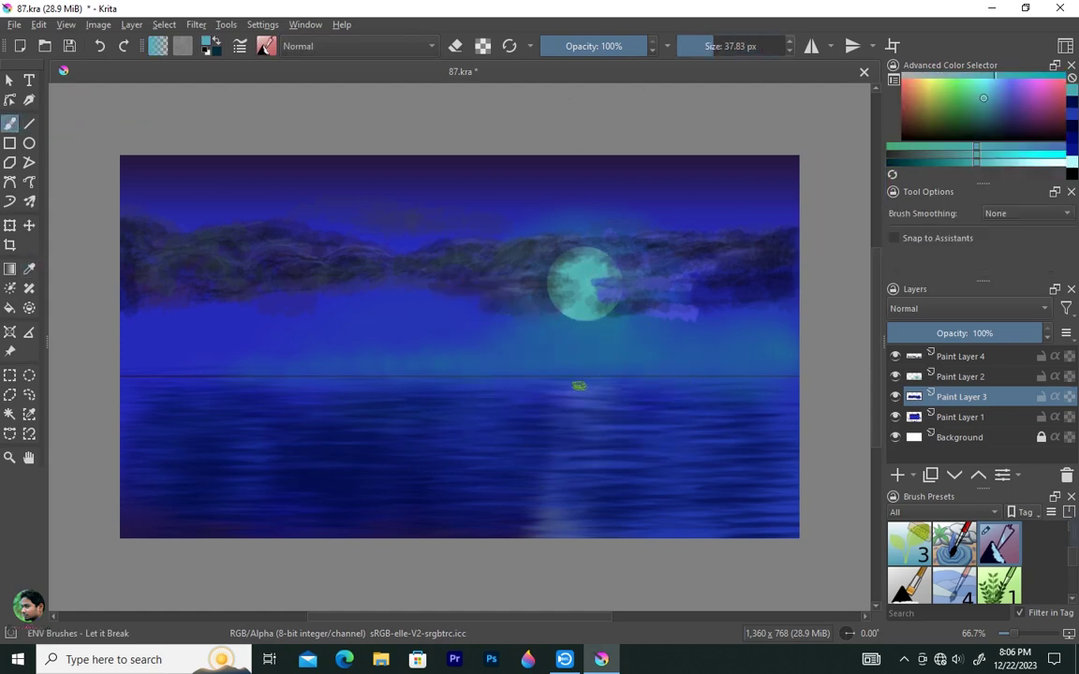
{"action": "key", "text": "bracketright"}
{"action": "key", "text": "bracketright"}
{"action": "key", "text": "bracketright"}
{"action": "left_click_drag", "start_coordinate": [578, 379], "coordinate": [578, 539]}
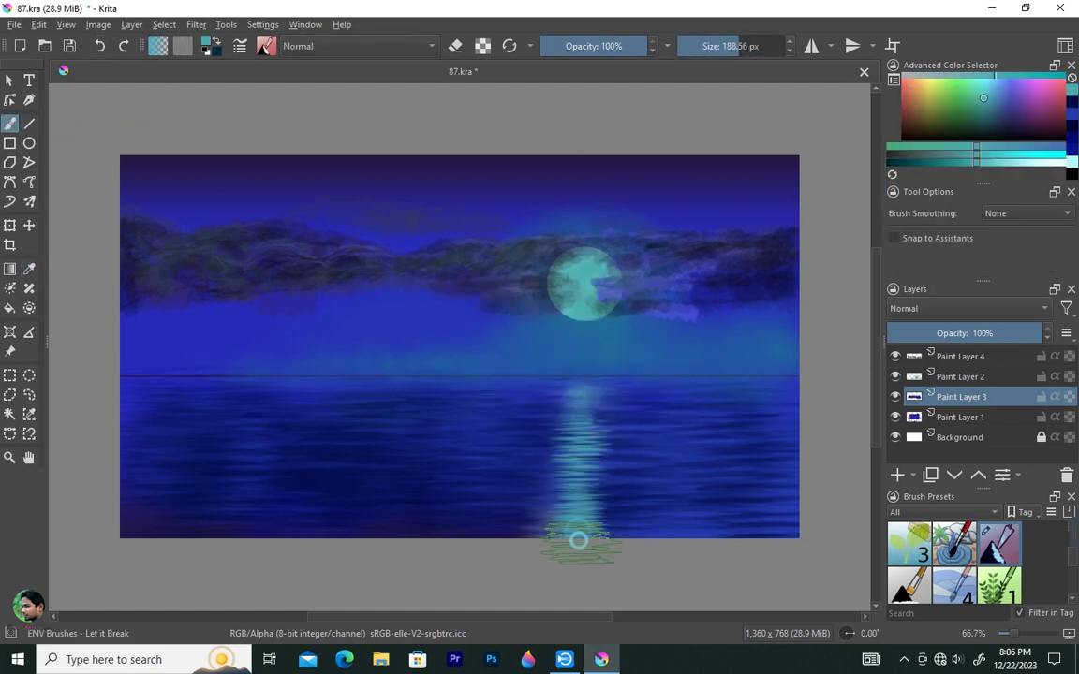
{"action": "left_click_drag", "start_coordinate": [604, 452], "coordinate": [599, 501]}
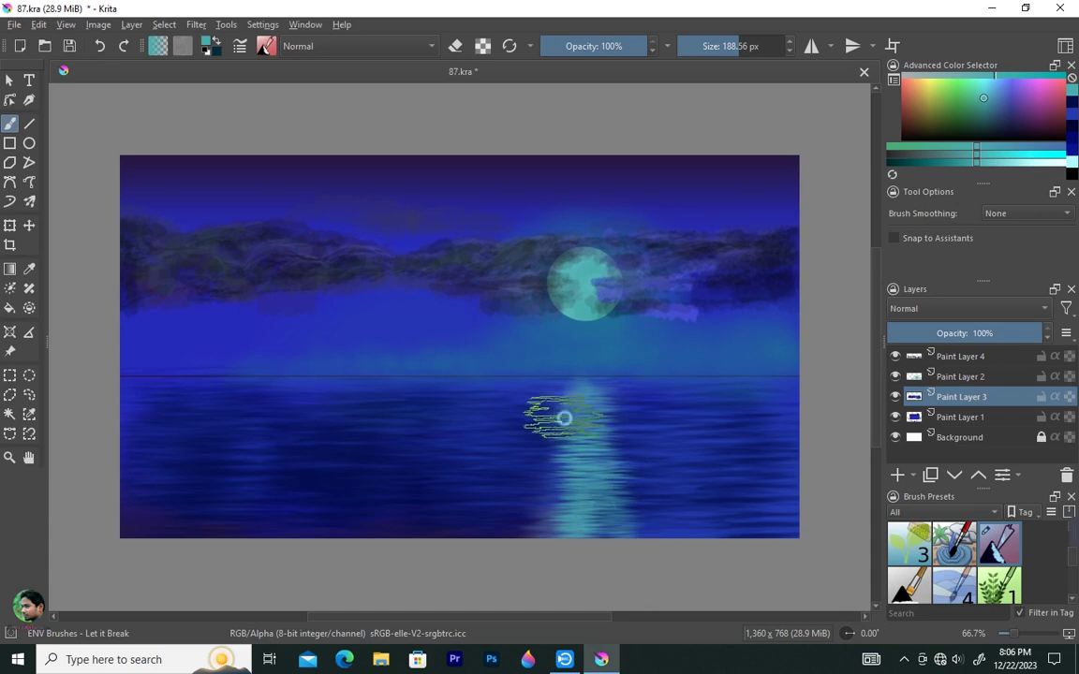
Undo the reflection strokes and repaint the reflection near the horizon
{"action": "left_click", "coordinate": [97, 47]}
{"action": "left_click", "coordinate": [97, 47]}
{"action": "left_click", "coordinate": [98, 47]}
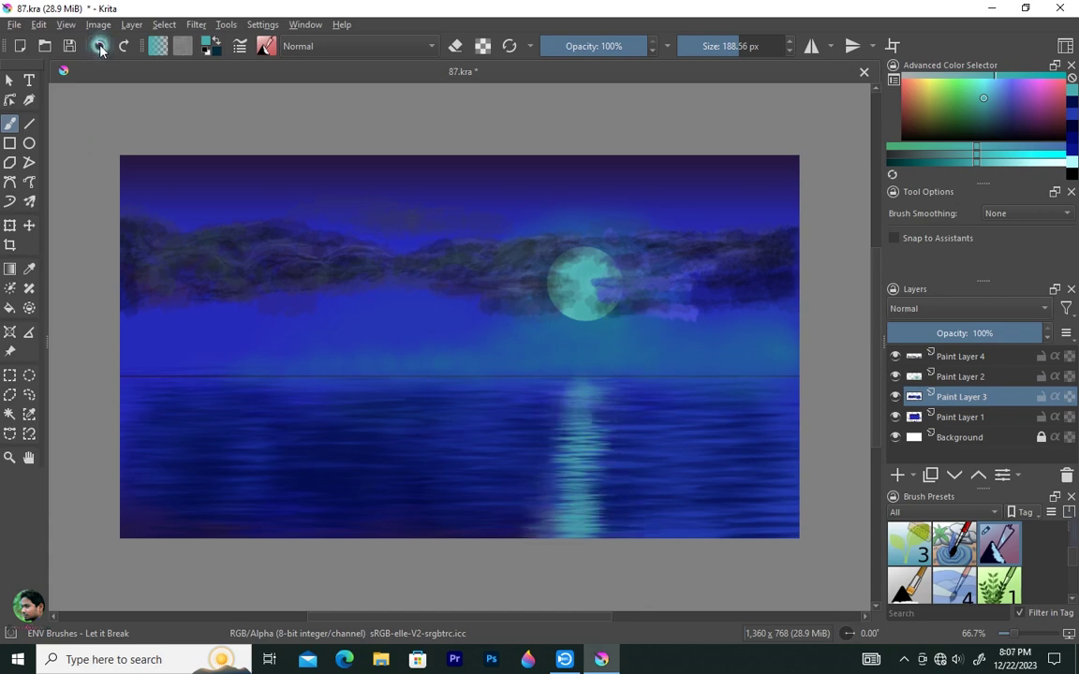
{"action": "left_click", "coordinate": [97, 47]}
{"action": "left_click", "coordinate": [97, 47]}
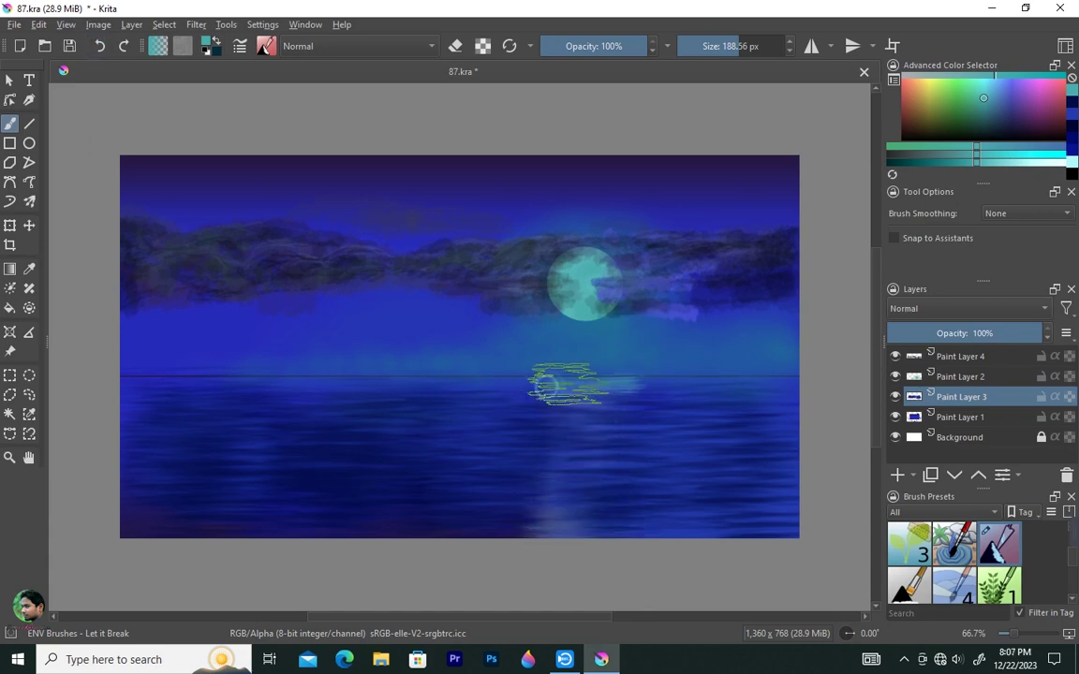
{"action": "mouse_move", "coordinate": [565, 380]}
{"action": "left_mouse_down"}
{"action": "mouse_move", "coordinate": [588, 423]}
{"action": "mouse_move", "coordinate": [592, 472]}
{"action": "mouse_move", "coordinate": [584, 388]}
{"action": "left_mouse_up"}
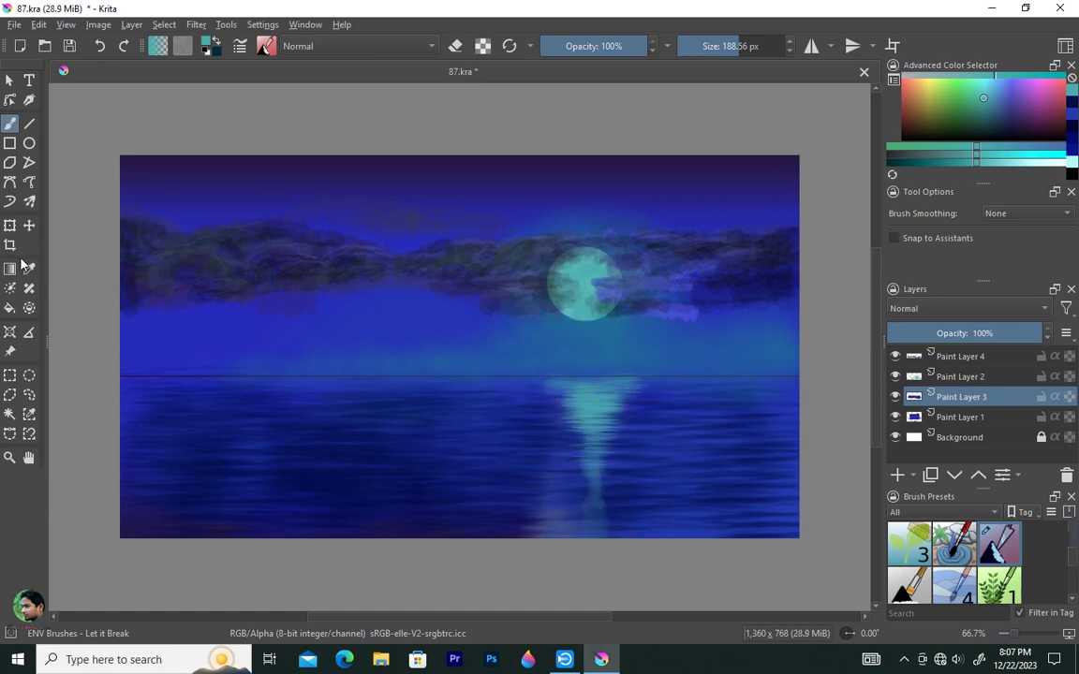
Sample dark and lighter blues and blend the lower water with blue strokes
{"action": "left_click", "coordinate": [391, 288], "text": "ctrl"}
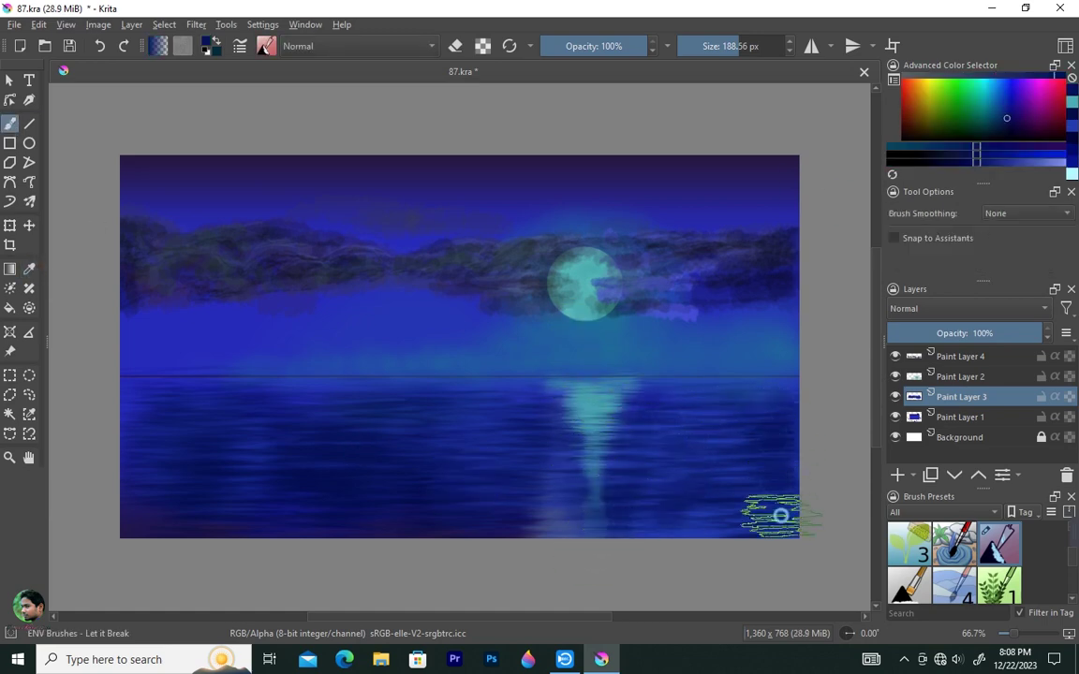
{"action": "left_click", "coordinate": [253, 429], "text": "ctrl"}
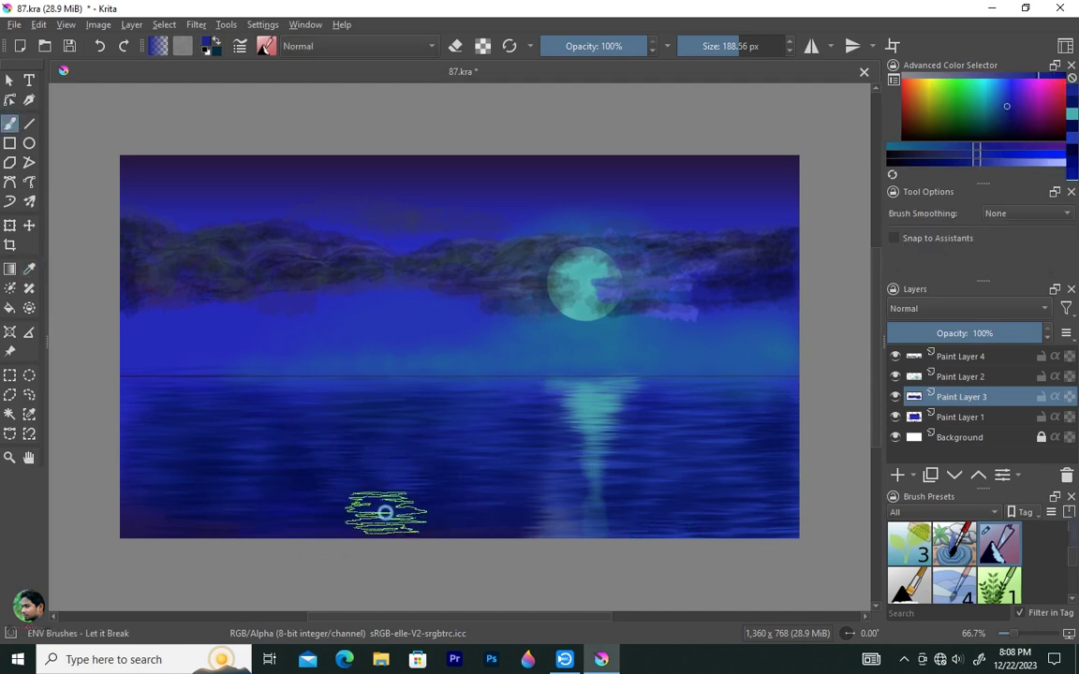
{"action": "left_click_drag", "start_coordinate": [304, 440], "coordinate": [409, 409]}
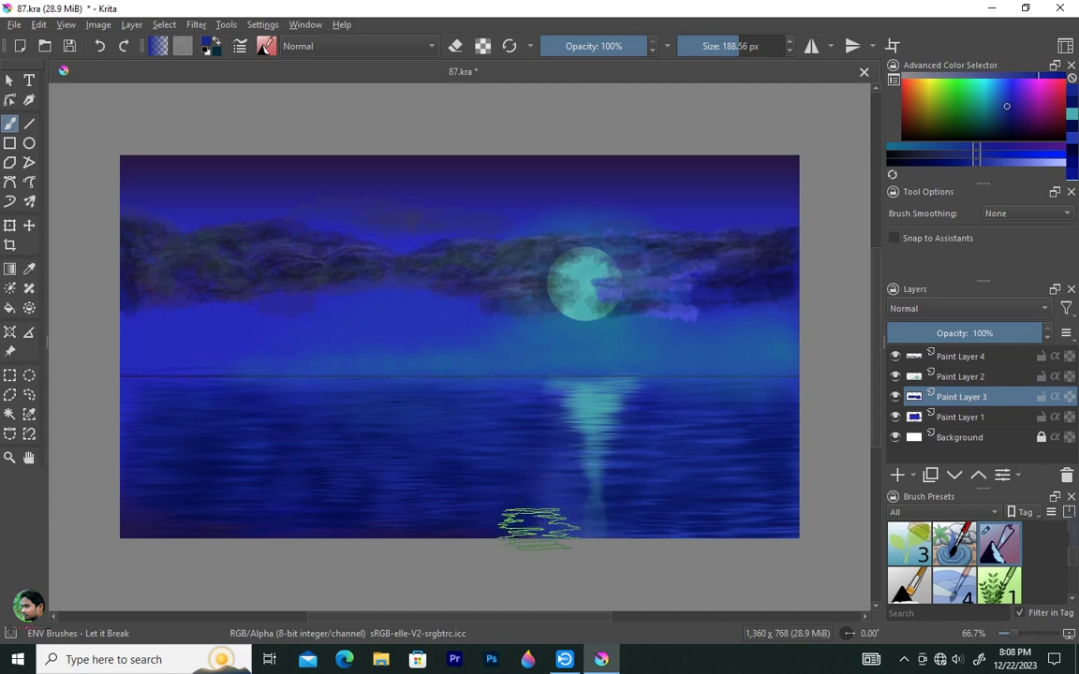
Add a new layer, switch to the Basic-1 brush, and block in the lower-left shore shape
{"action": "left_click", "coordinate": [960, 356]}
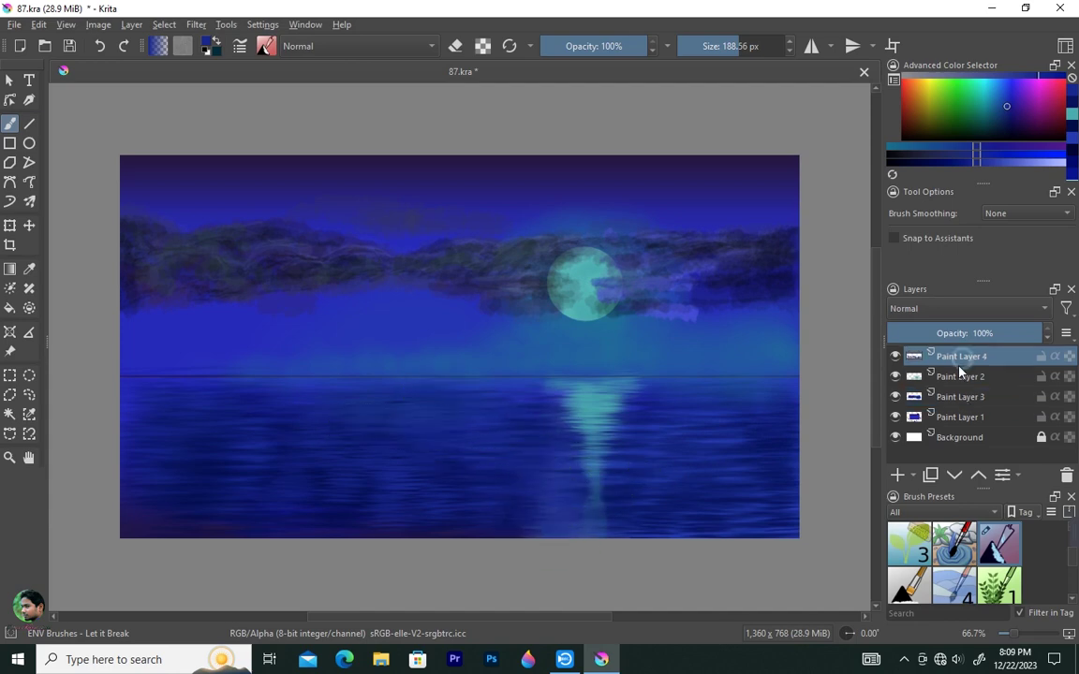
{"action": "key", "text": "Insert"}
{"action": "left_click", "coordinate": [266, 46]}
{"action": "left_click", "coordinate": [332, 98]}
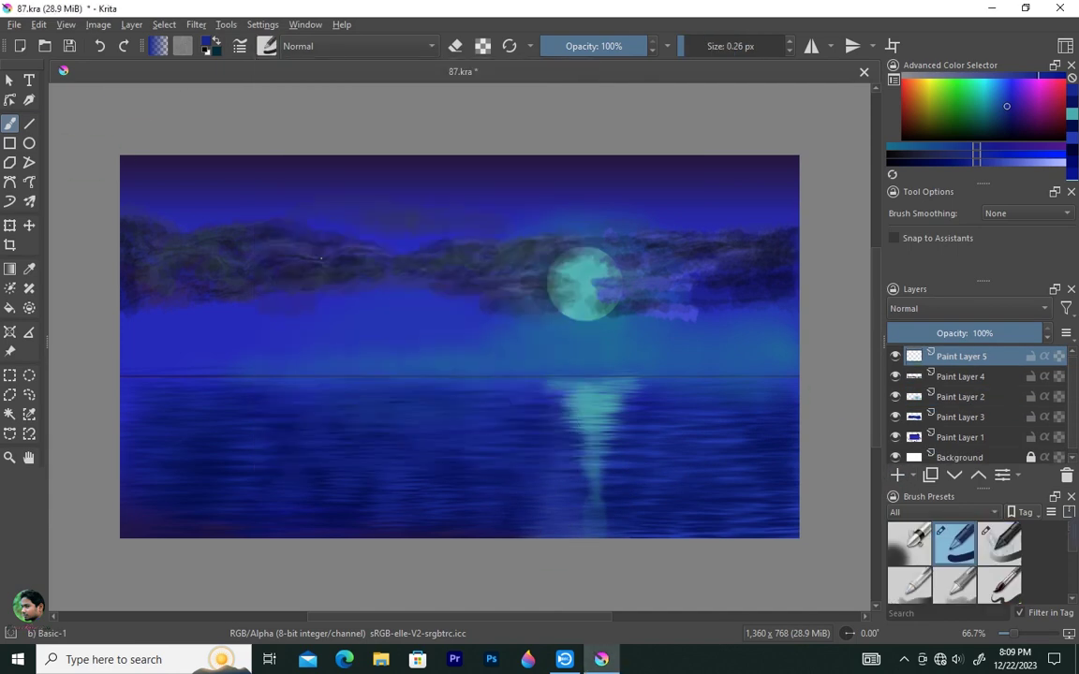
{"action": "left_click_drag", "start_coordinate": [192, 448], "coordinate": [228, 444]}
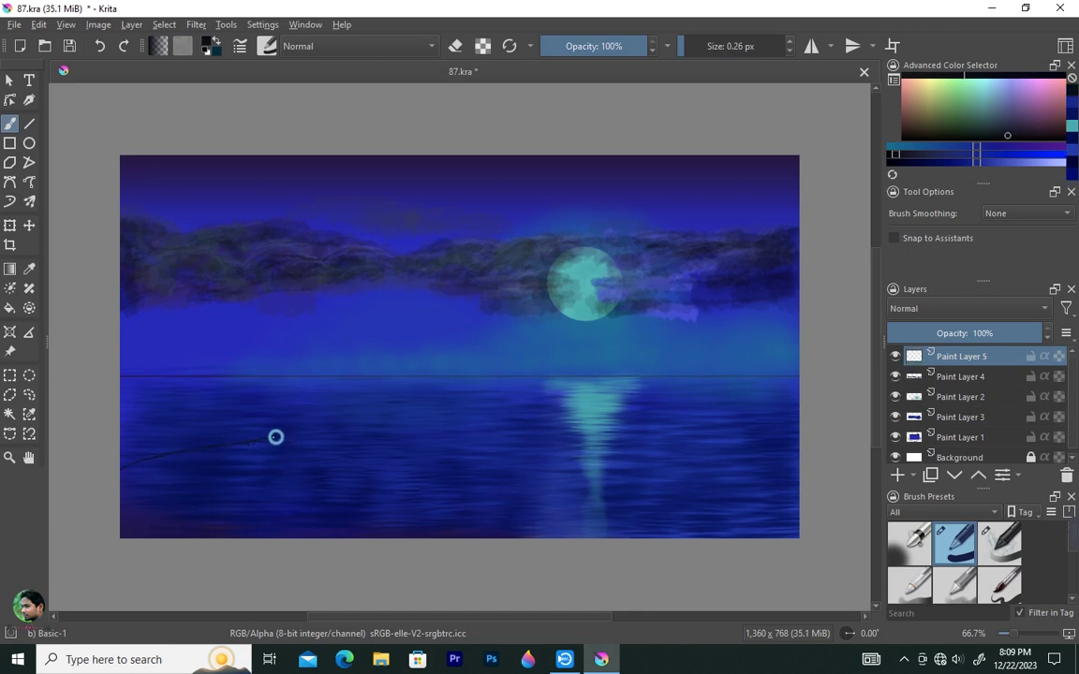
{"action": "mouse_move", "coordinate": [122, 461]}
{"action": "left_mouse_down"}
{"action": "mouse_move", "coordinate": [137, 481]}
{"action": "mouse_move", "coordinate": [197, 463]}
{"action": "mouse_move", "coordinate": [140, 514]}
{"action": "mouse_move", "coordinate": [215, 507]}
{"action": "left_mouse_up"}
Paint the shore dark brown, extending the left shore into a point with a finer brush
{"action": "left_click", "coordinate": [903, 120]}
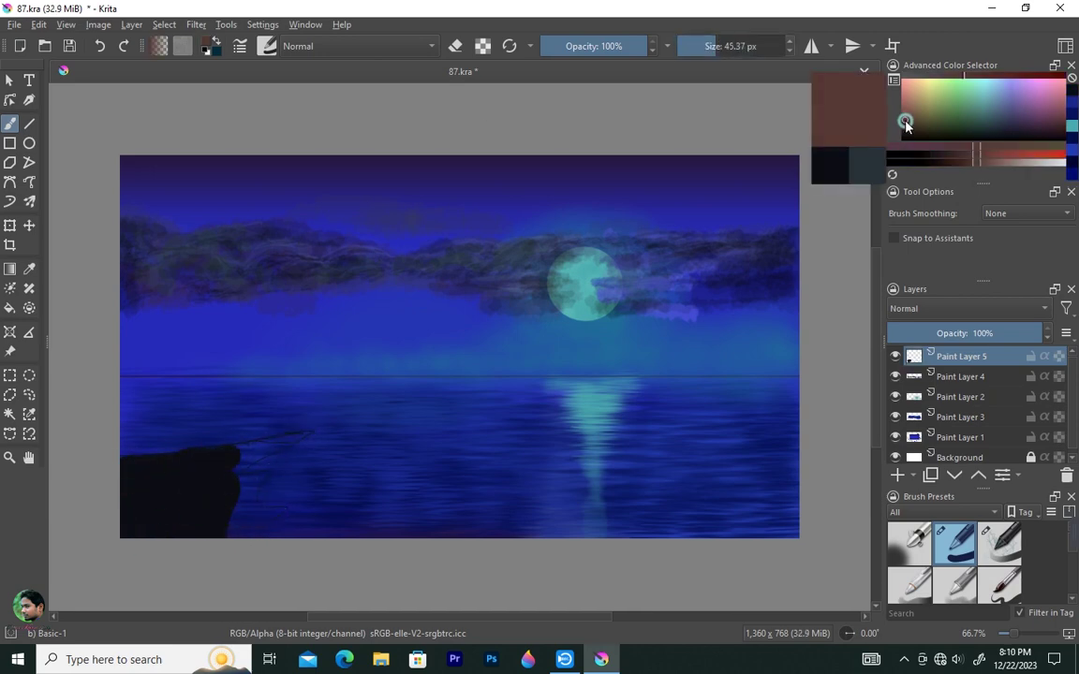
{"action": "mouse_move", "coordinate": [127, 496]}
{"action": "left_mouse_down"}
{"action": "mouse_move", "coordinate": [161, 468]}
{"action": "mouse_move", "coordinate": [128, 535]}
{"action": "mouse_move", "coordinate": [204, 530]}
{"action": "left_mouse_up"}
{"action": "left_click", "coordinate": [958, 153]}
{"action": "key", "text": "bracketleft"}
{"action": "key", "text": "bracketleft"}
{"action": "key", "text": "bracketleft"}
{"action": "left_click_drag", "start_coordinate": [224, 450], "coordinate": [297, 437]}
{"action": "key", "text": "bracketleft"}
{"action": "key", "text": "bracketleft"}
{"action": "key", "text": "bracketleft"}
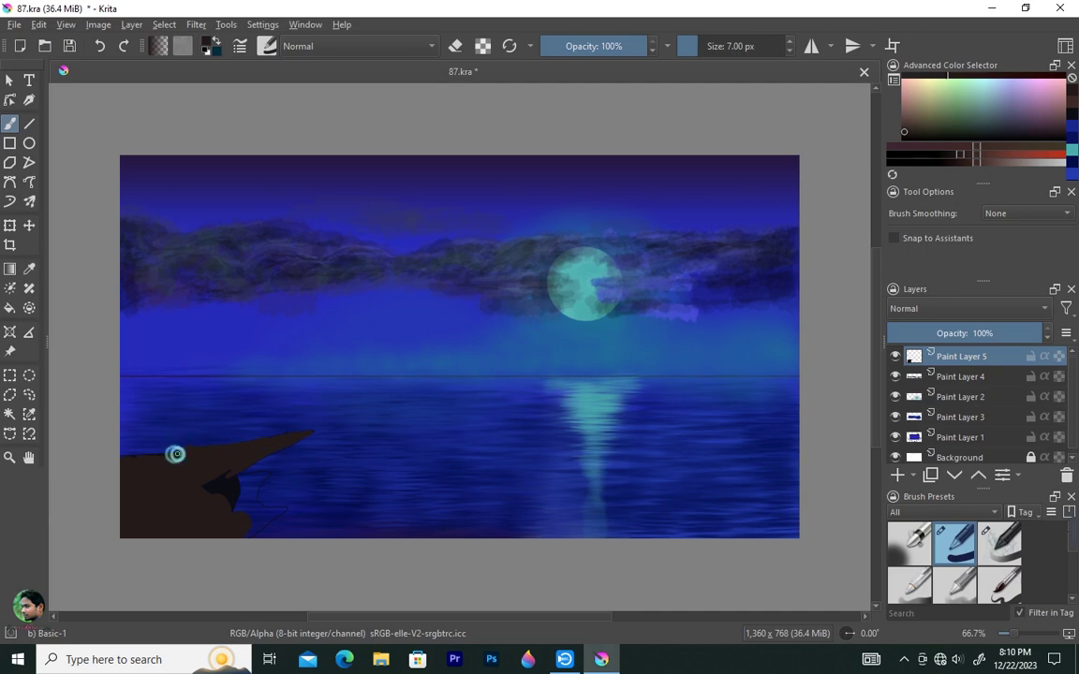
{"action": "mouse_move", "coordinate": [228, 469]}
{"action": "left_mouse_down", "text": "shift"}
{"action": "mouse_move", "coordinate": [246, 485]}
{"action": "mouse_move", "coordinate": [248, 518]}
{"action": "left_mouse_up", "text": "shift"}
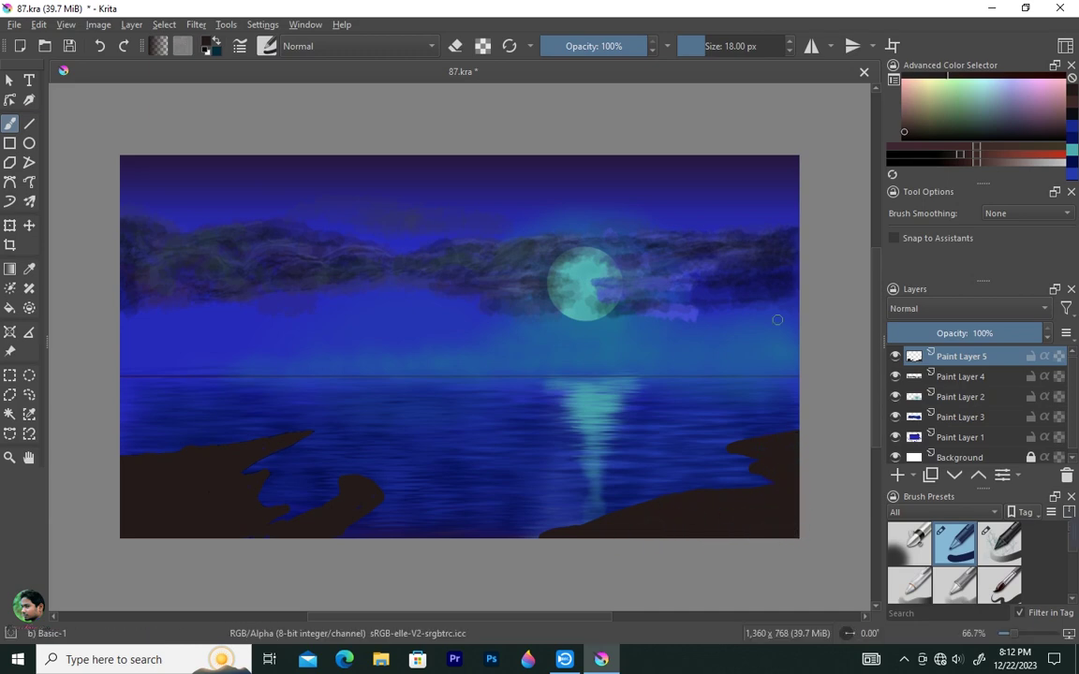
{"action": "left_click", "coordinate": [267, 46]}
{"action": "scroll", "coordinate": [384, 234], "scroll_direction": "down", "scroll_amount": 5}
Select the Let it Break brush and test it on the scratchpad
{"action": "left_click", "coordinate": [384, 234]}
{"action": "key", "text": "F5"}
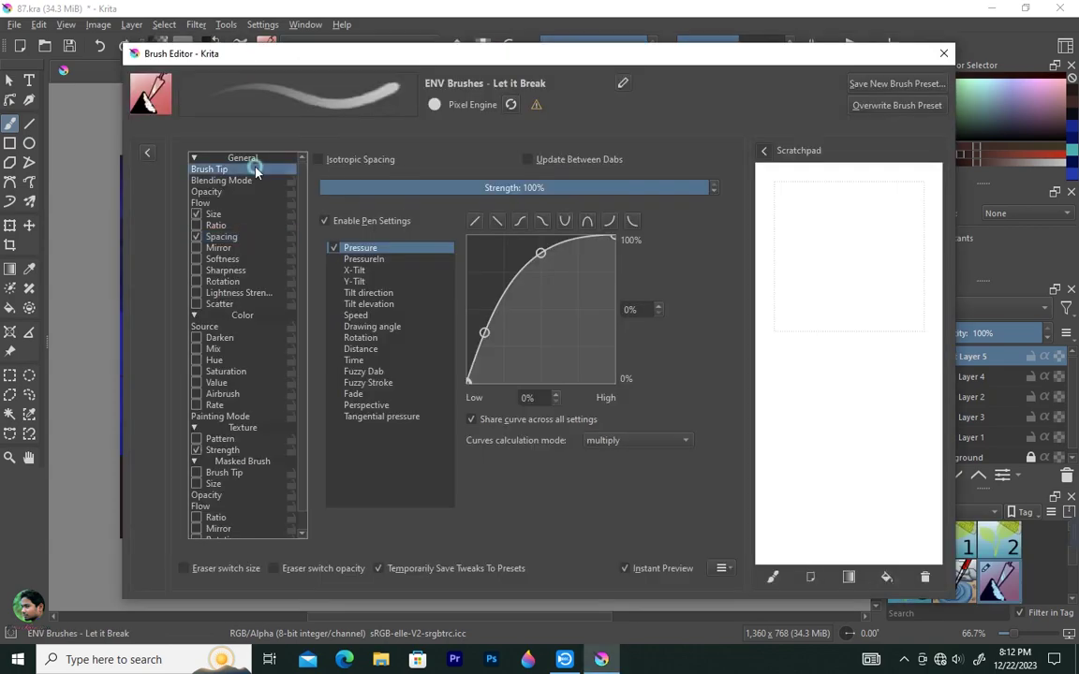
{"action": "left_click_drag", "start_coordinate": [778, 224], "coordinate": [817, 284]}
{"action": "left_click_drag", "start_coordinate": [786, 337], "coordinate": [819, 384]}
{"action": "left_click", "coordinate": [222, 449]}
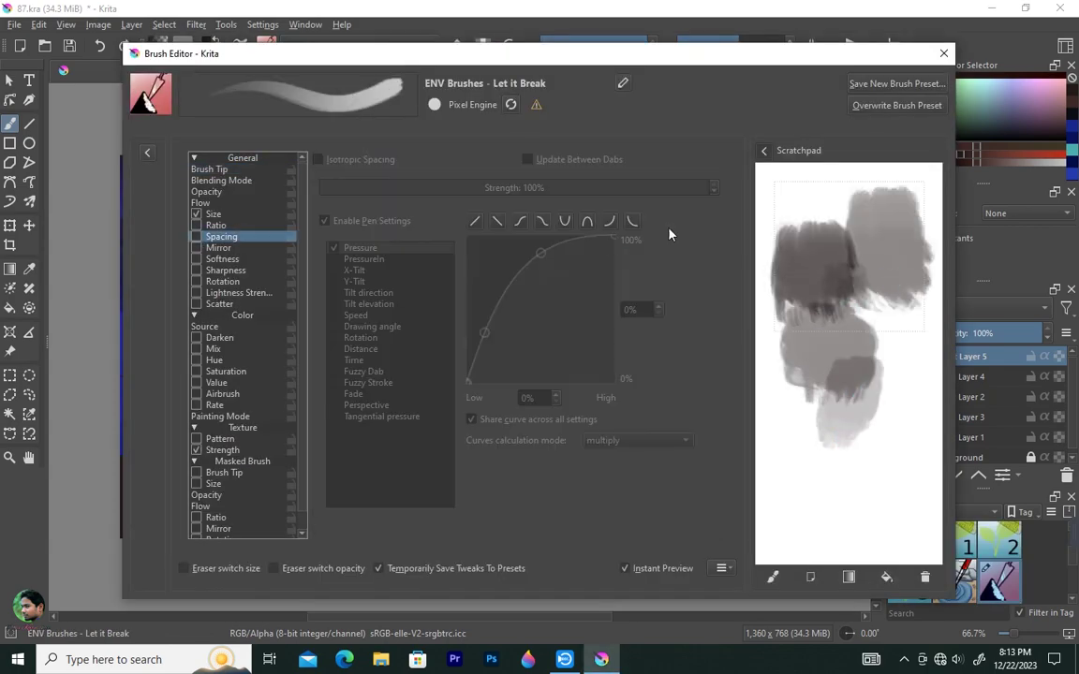
{"action": "left_click_drag", "start_coordinate": [787, 449], "coordinate": [846, 491]}
Switch to the ENV Paint Break Brush preset, test its strokes, and close the editor
{"action": "left_click", "coordinate": [267, 44]}
{"action": "left_click", "coordinate": [281, 174]}
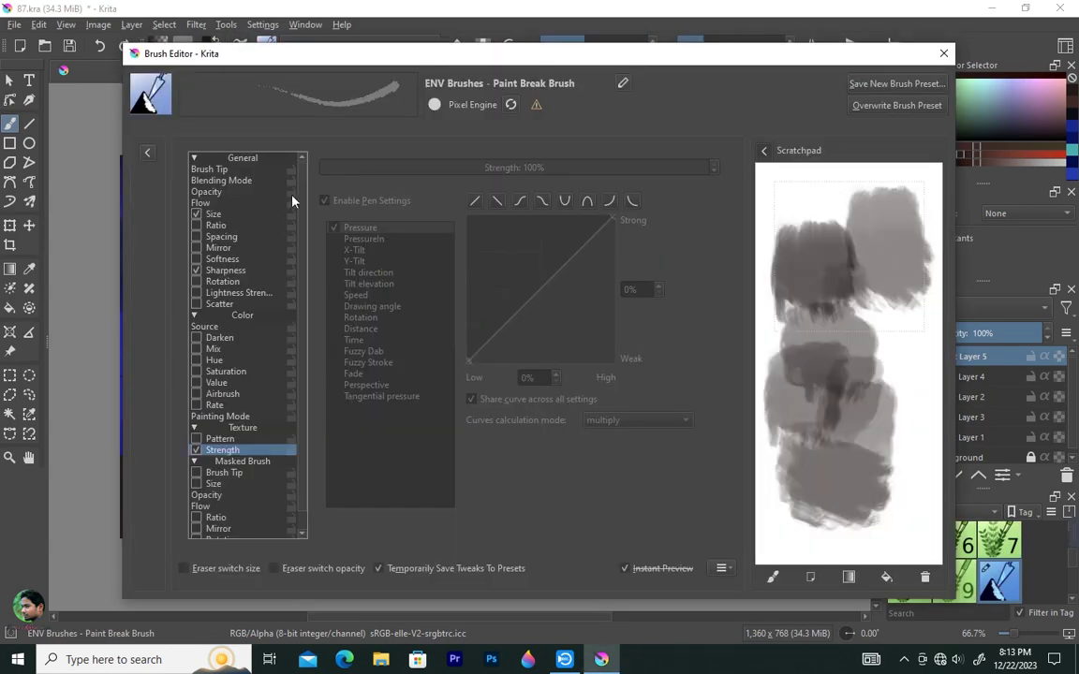
{"action": "left_click_drag", "start_coordinate": [807, 188], "coordinate": [848, 245]}
{"action": "left_click_drag", "start_coordinate": [888, 328], "coordinate": [904, 370]}
{"action": "left_click_drag", "start_coordinate": [807, 291], "coordinate": [832, 398]}
{"action": "left_click", "coordinate": [225, 269]}
{"action": "left_click_drag", "start_coordinate": [768, 300], "coordinate": [792, 365]}
{"action": "key", "text": "F5"}
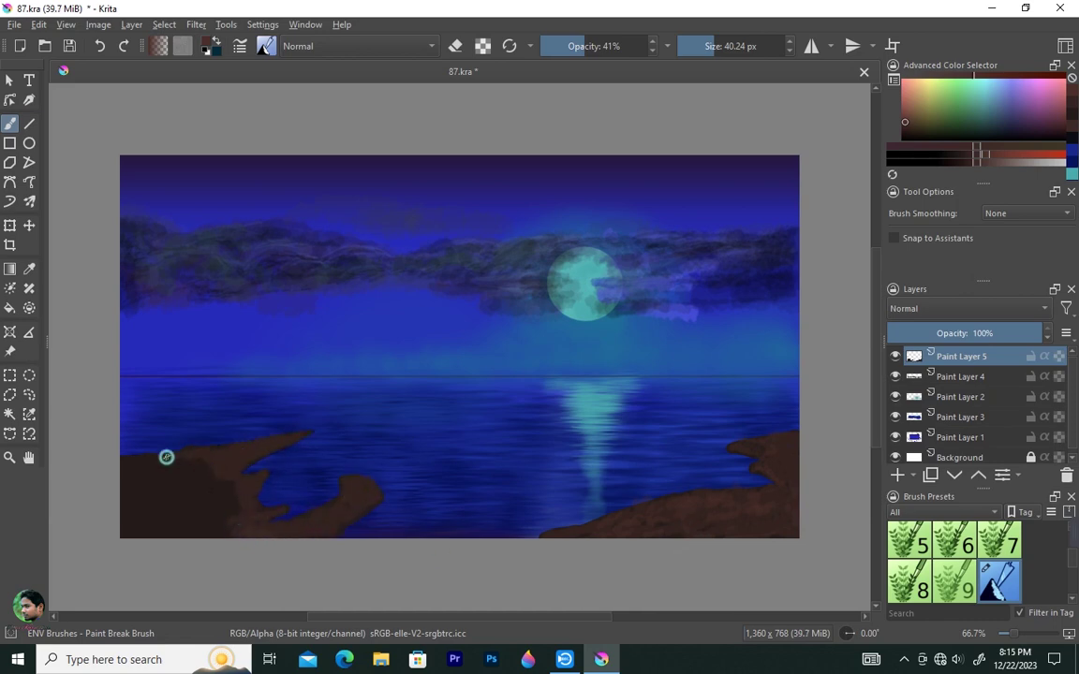
Texture both shores with a warmer, pinker brown using the Paint Break Brush
{"action": "mouse_move", "coordinate": [166, 457]}
{"action": "left_mouse_down"}
{"action": "mouse_move", "coordinate": [187, 474]}
{"action": "mouse_move", "coordinate": [188, 513]}
{"action": "mouse_move", "coordinate": [208, 470]}
{"action": "left_mouse_up"}
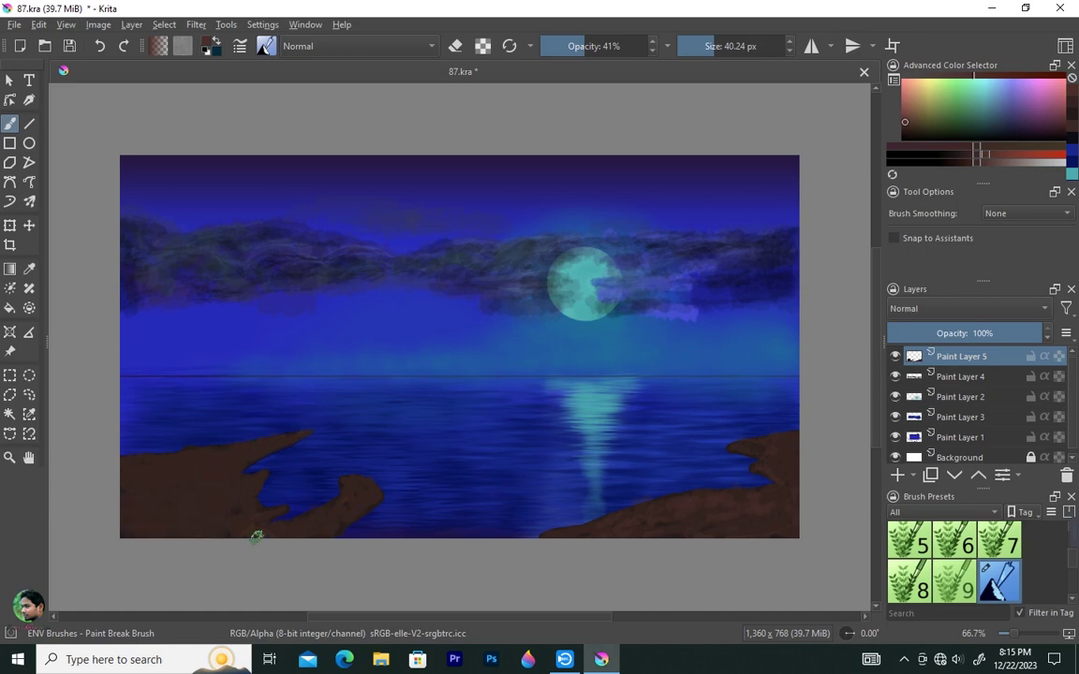
{"action": "left_click", "coordinate": [994, 157]}
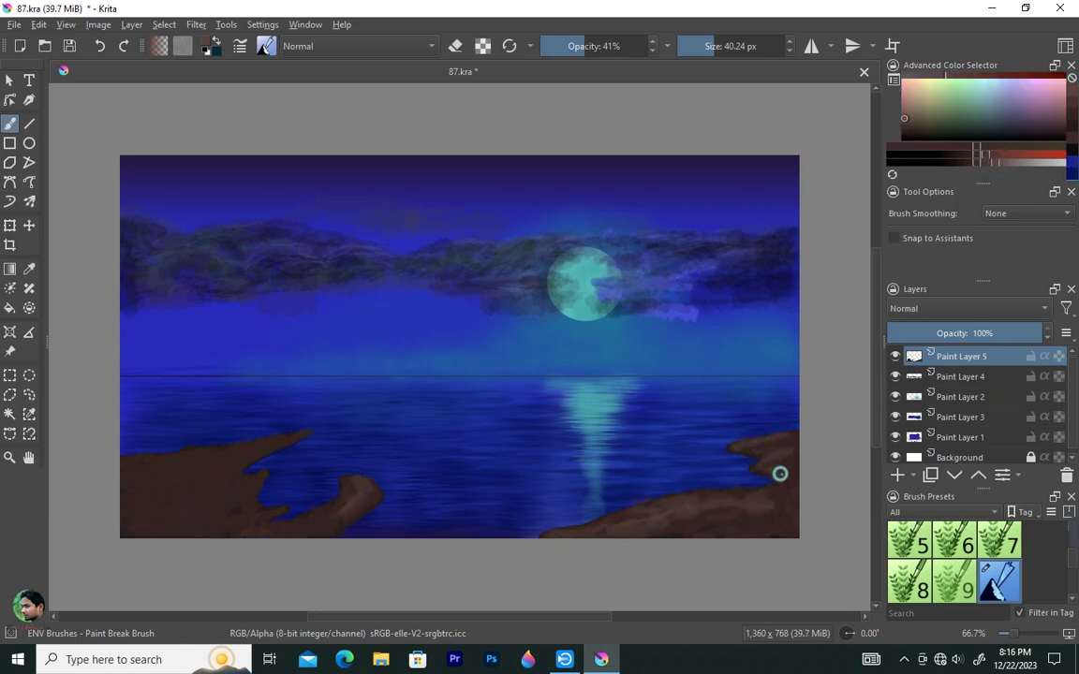
{"action": "mouse_move", "coordinate": [308, 519]}
{"action": "left_mouse_down"}
{"action": "mouse_move", "coordinate": [164, 474]}
{"action": "mouse_move", "coordinate": [203, 465]}
{"action": "left_mouse_up"}
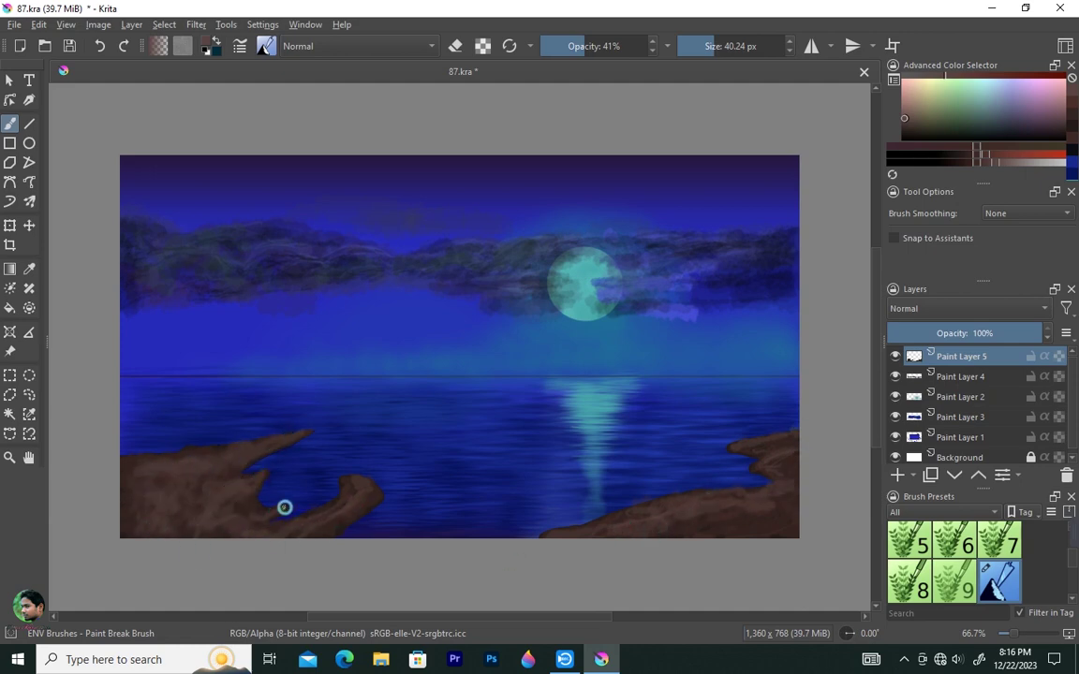
{"action": "left_click", "coordinate": [241, 46]}
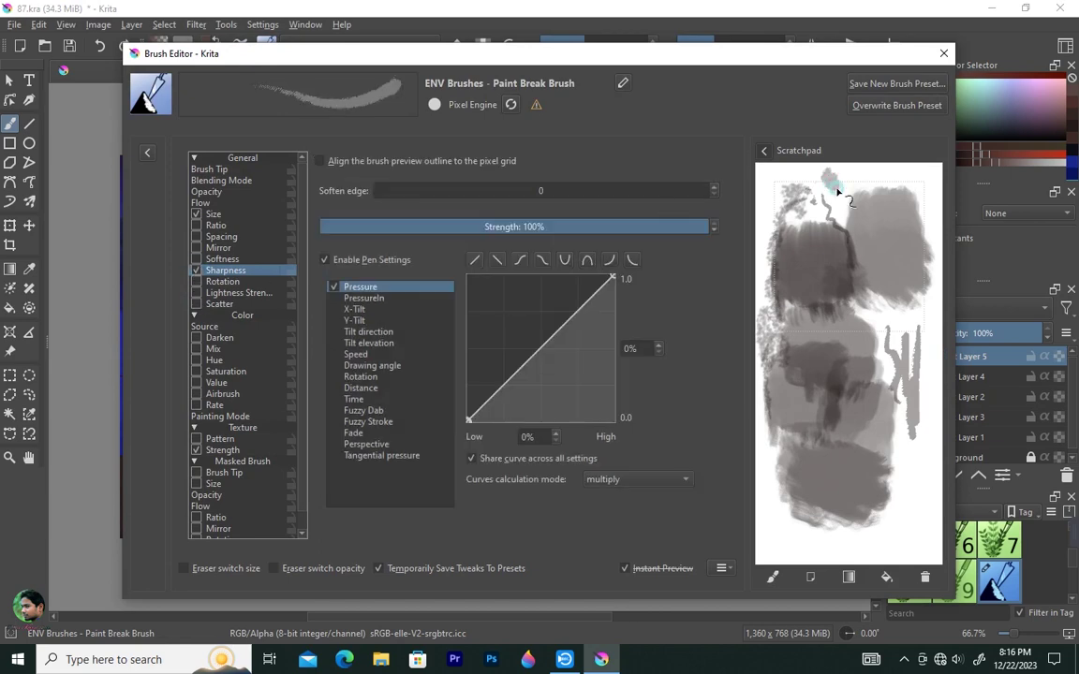
Test brush tips on the scratchpad and settle on a rough, smoke-like tip
{"action": "left_click_drag", "start_coordinate": [811, 356], "coordinate": [828, 468]}
{"action": "left_click_drag", "start_coordinate": [848, 374], "coordinate": [840, 536]}
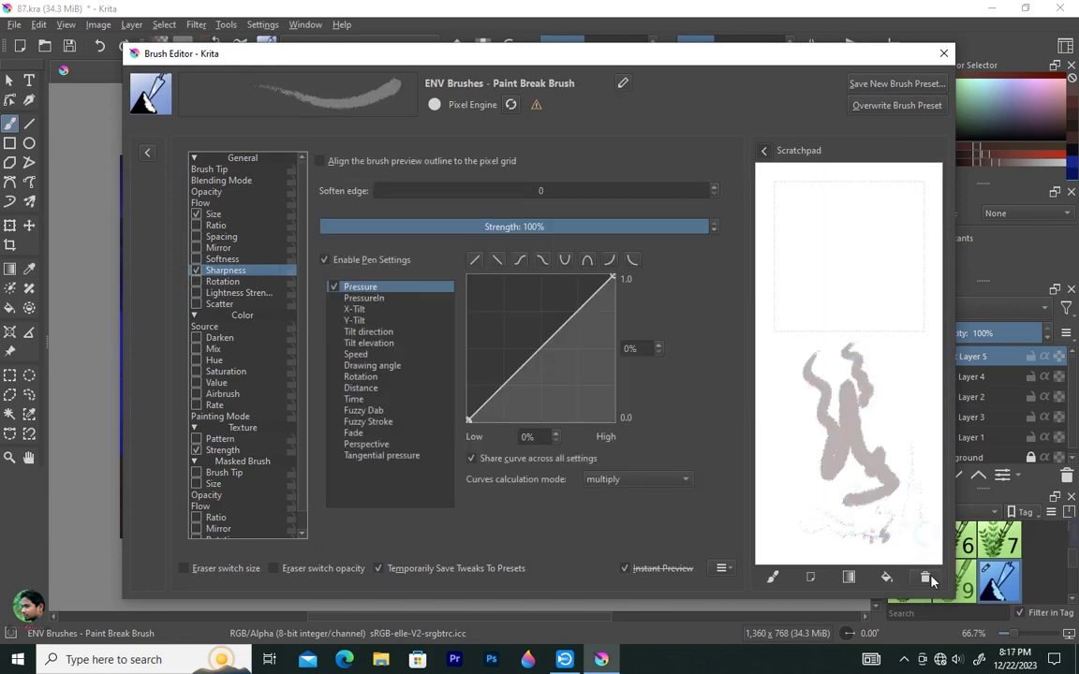
{"action": "key", "text": "F5"}
{"action": "left_click", "coordinate": [216, 44]}
{"action": "left_click_drag", "start_coordinate": [817, 220], "coordinate": [836, 272]}
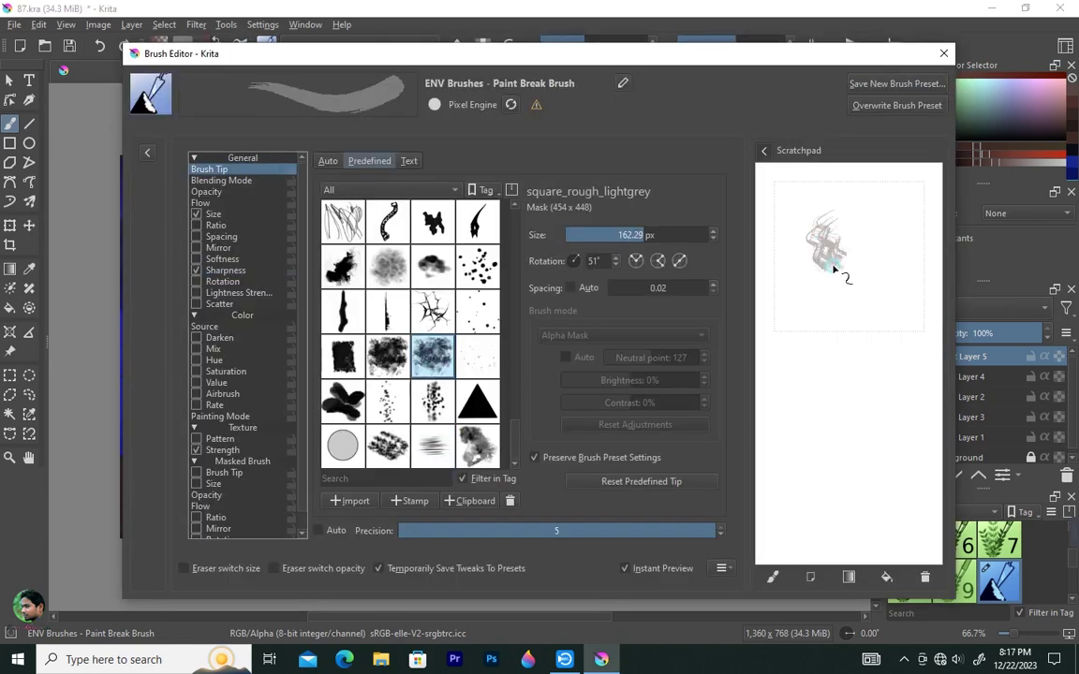
{"action": "left_click", "coordinate": [387, 266]}
{"action": "left_click_drag", "start_coordinate": [860, 313], "coordinate": [824, 524]}
{"action": "scroll", "coordinate": [506, 361], "scroll_direction": "up", "scroll_amount": 5}
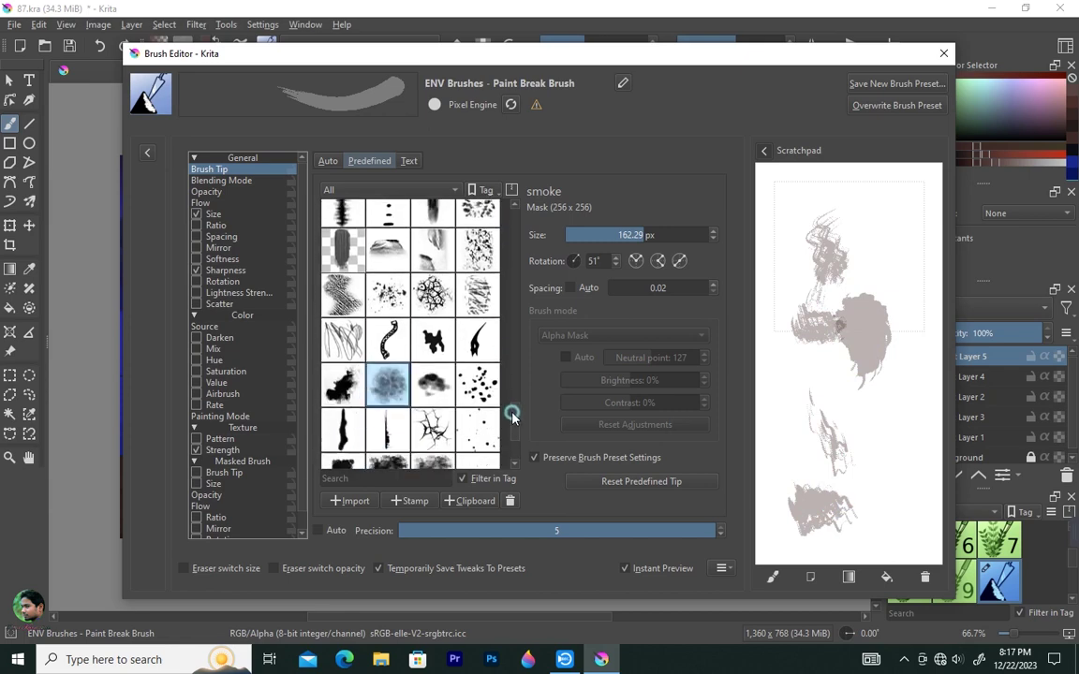
{"action": "scroll", "coordinate": [512, 415], "scroll_direction": "up", "scroll_amount": 2}
{"action": "left_click", "coordinate": [389, 200]}
{"action": "key", "text": "F5"}
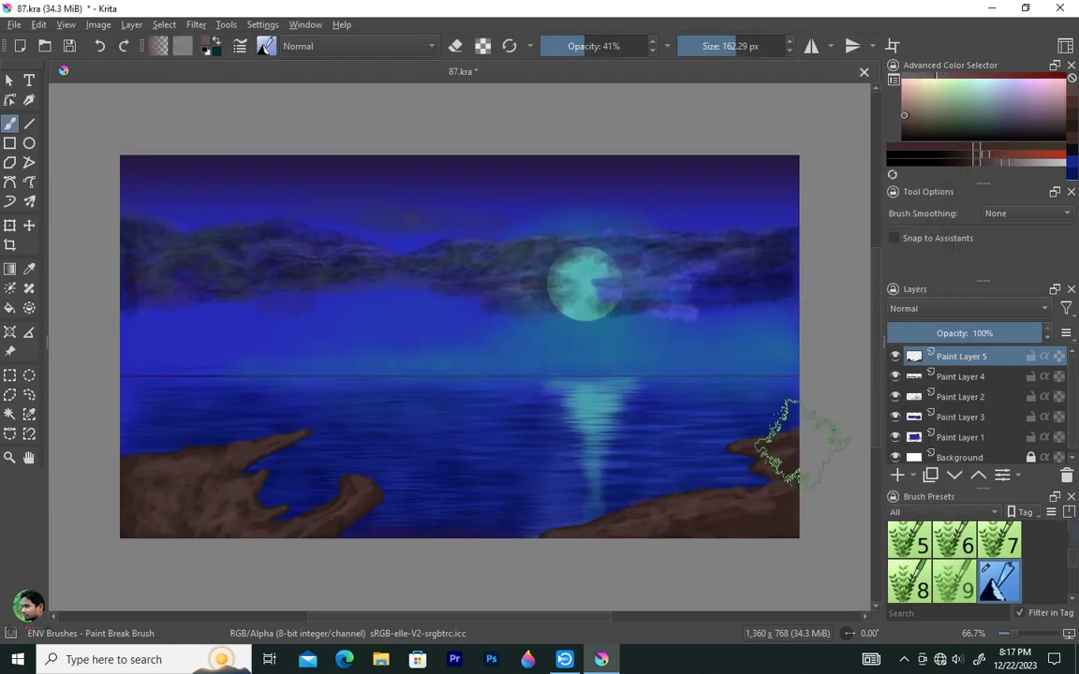
At about 33 px and 78% opacity, speckle a sampled shore colour along both rock edges
{"action": "left_click_drag", "start_coordinate": [800, 442], "coordinate": [762, 447]}
{"action": "left_click", "coordinate": [761, 446], "text": "ctrl"}
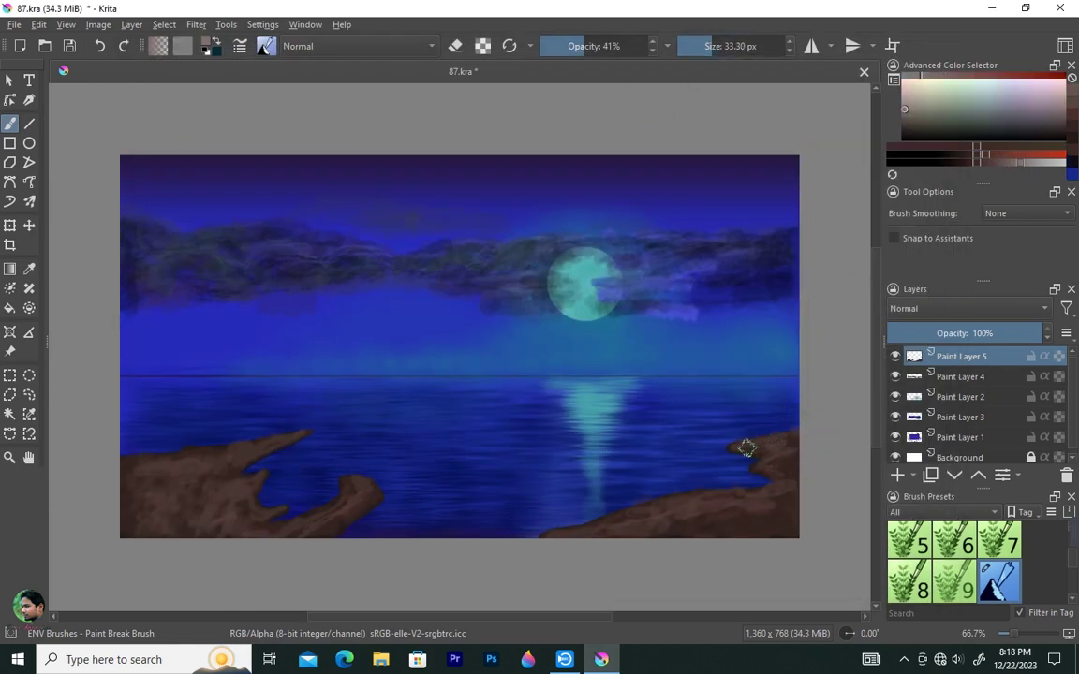
{"action": "key", "text": "i"}
{"action": "key", "text": "i"}
{"action": "key", "text": "i"}
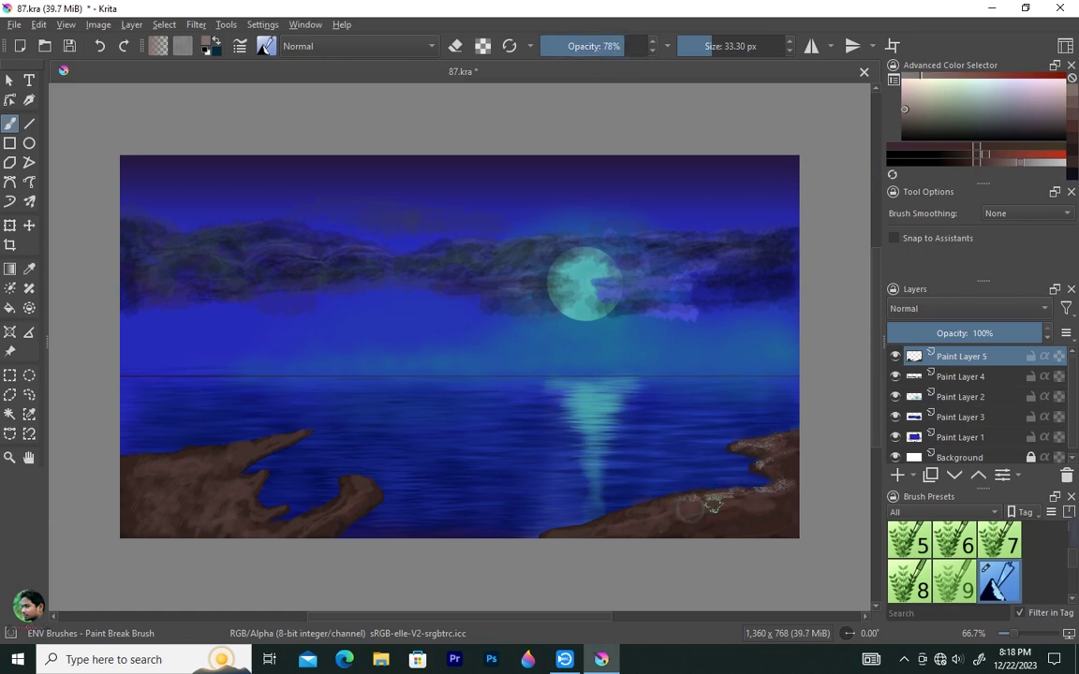
{"action": "left_click_drag", "start_coordinate": [712, 506], "coordinate": [723, 508]}
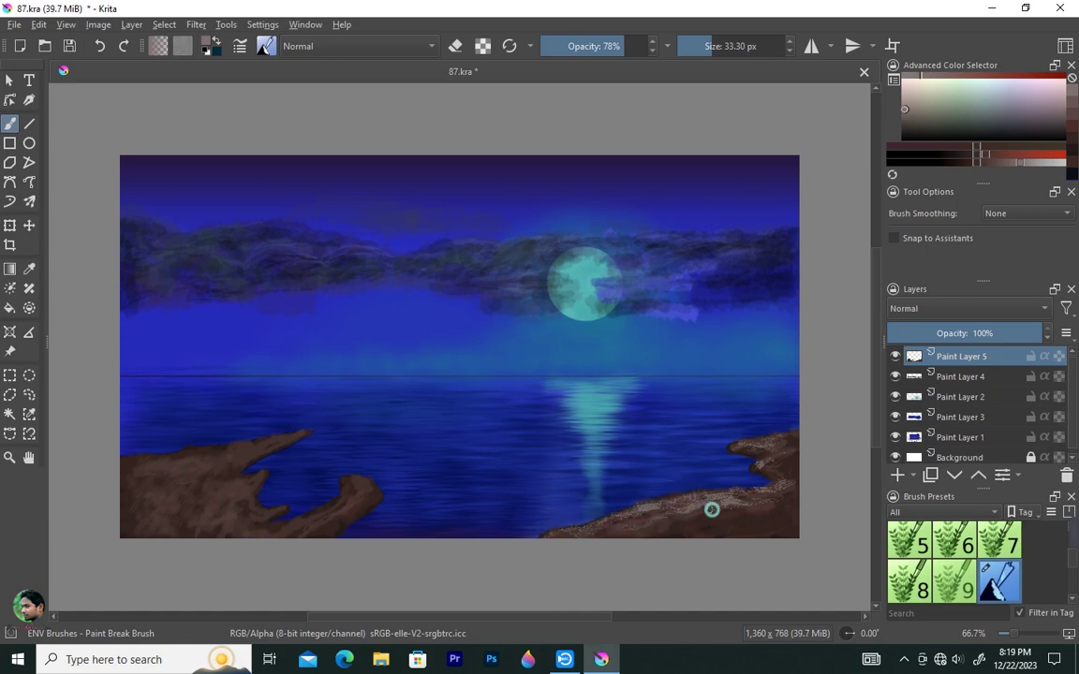
{"action": "left_click_drag", "start_coordinate": [711, 509], "coordinate": [657, 509]}
{"action": "mouse_move", "coordinate": [337, 525]}
{"action": "left_mouse_down"}
{"action": "mouse_move", "coordinate": [378, 501]}
{"action": "mouse_move", "coordinate": [355, 513]}
{"action": "left_mouse_up"}
{"action": "mouse_move", "coordinate": [304, 436]}
{"action": "left_mouse_down"}
{"action": "mouse_move", "coordinate": [257, 474]}
{"action": "mouse_move", "coordinate": [262, 493]}
{"action": "left_mouse_up"}
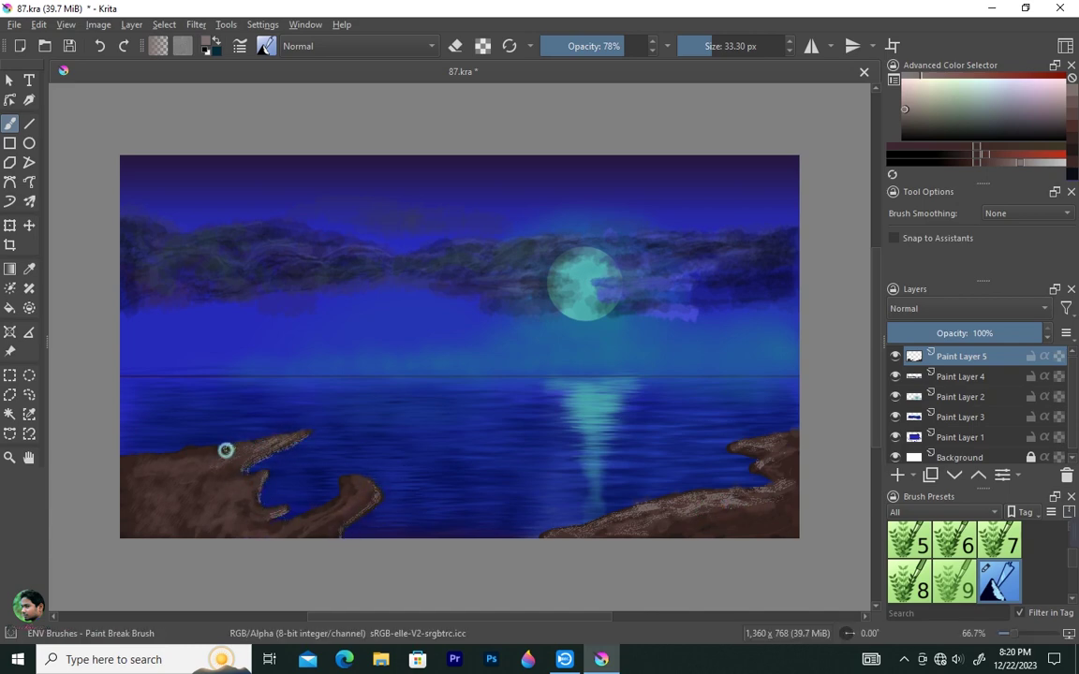
Draw a tall black trunk up from the left shore with the basic thin brush
{"action": "left_click", "coordinate": [266, 46]}
{"action": "left_click", "coordinate": [291, 101]}
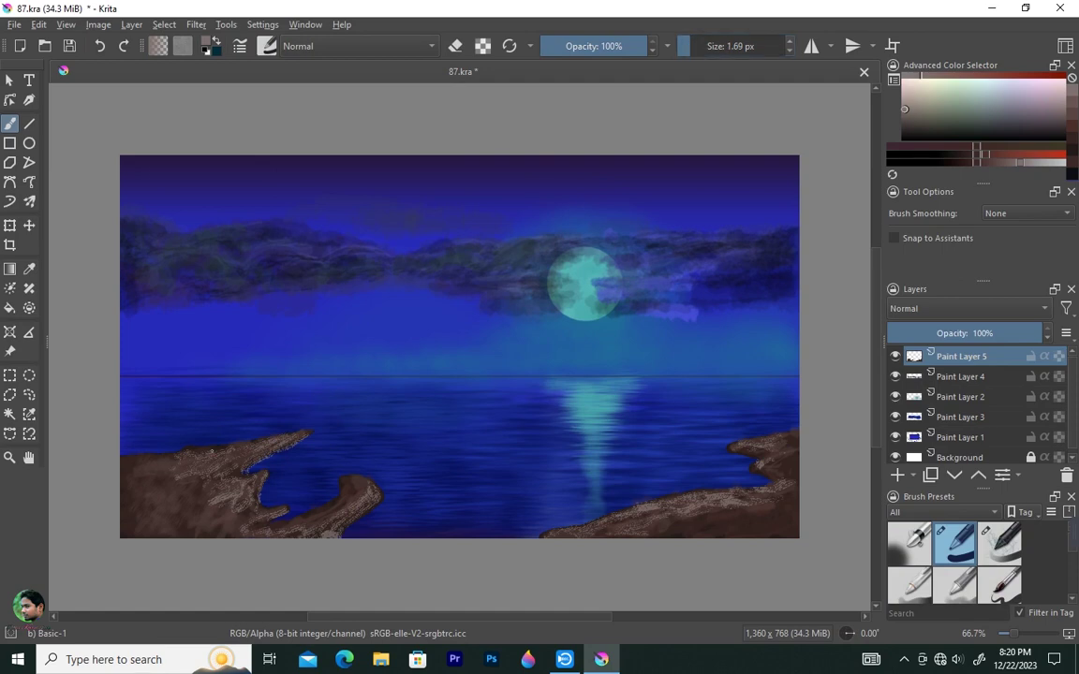
{"action": "key", "text": "d"}
{"action": "left_click_drag", "start_coordinate": [219, 354], "coordinate": [225, 254]}
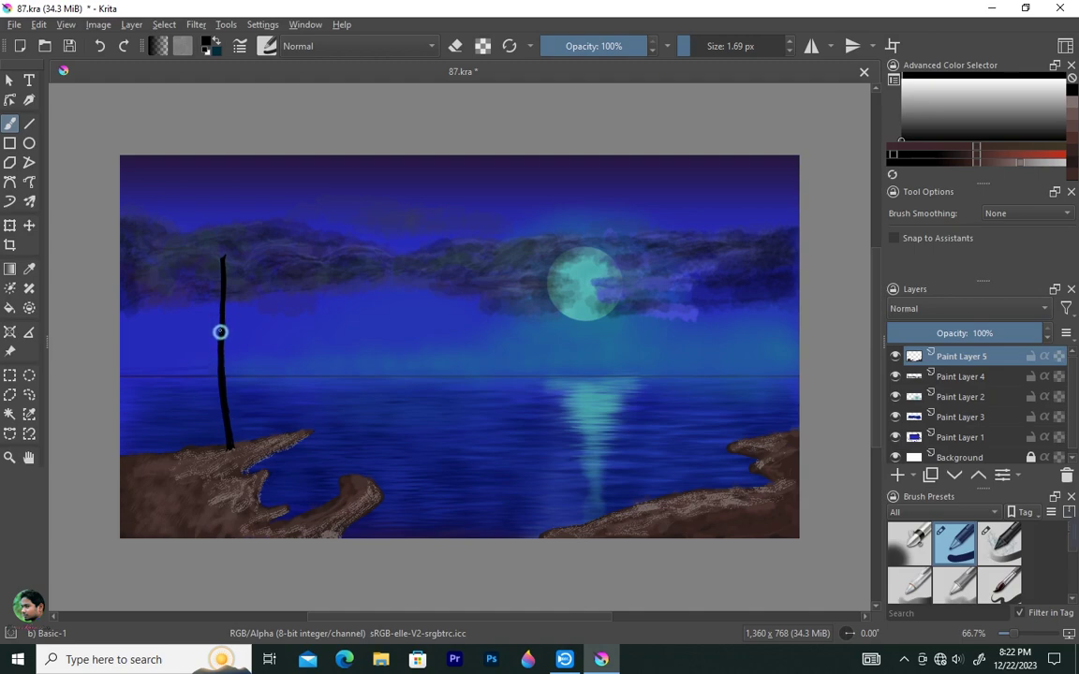
{"action": "left_click", "coordinate": [267, 46]}
{"action": "left_click", "coordinate": [267, 46]}
Load the 'That Grass Thing Value' brush and test it on the scratchpad
{"action": "left_click", "coordinate": [240, 46]}
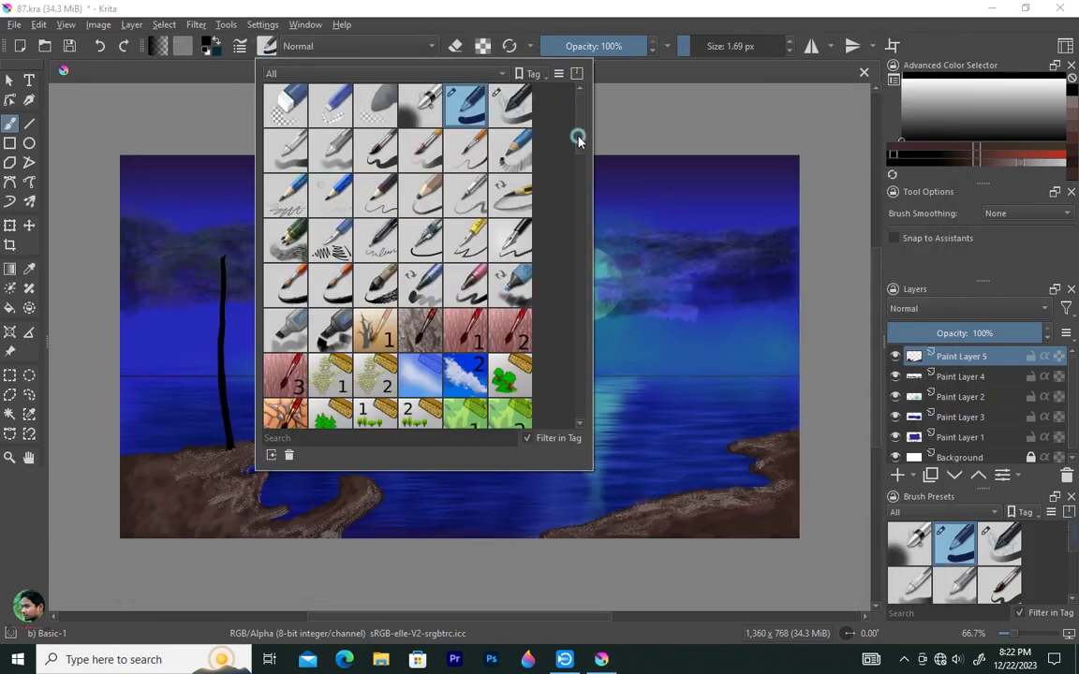
{"action": "mouse_move", "coordinate": [576, 140]}
{"action": "left_mouse_down"}
{"action": "mouse_move", "coordinate": [591, 247]}
{"action": "mouse_move", "coordinate": [573, 220]}
{"action": "mouse_move", "coordinate": [570, 258]}
{"action": "left_mouse_up"}
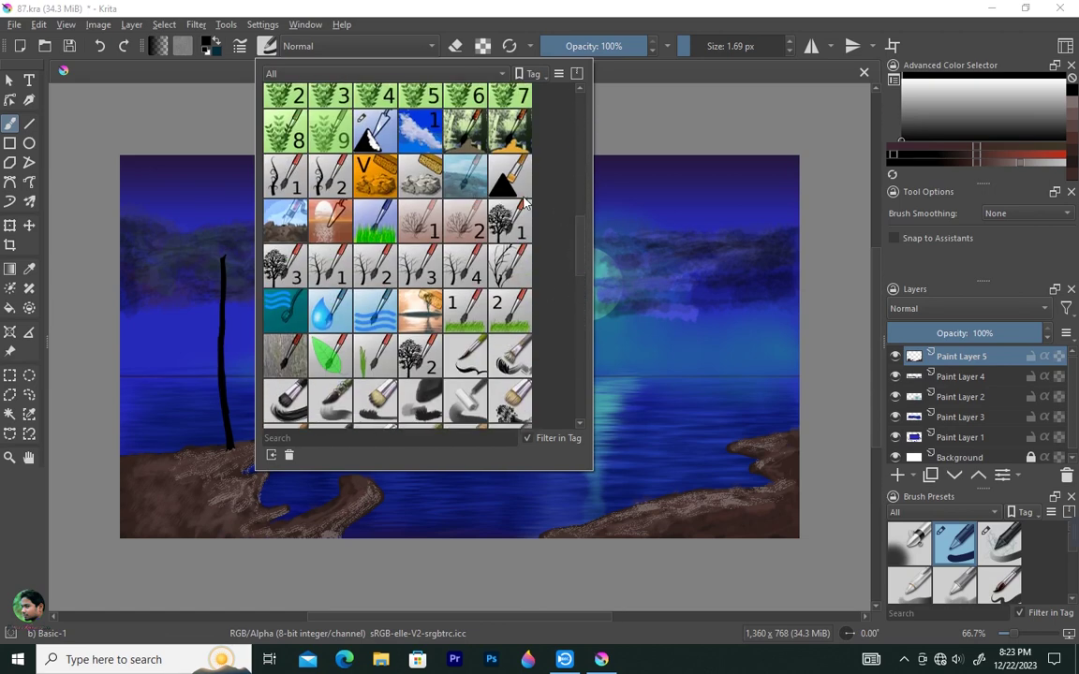
{"action": "left_click_drag", "start_coordinate": [578, 249], "coordinate": [580, 251]}
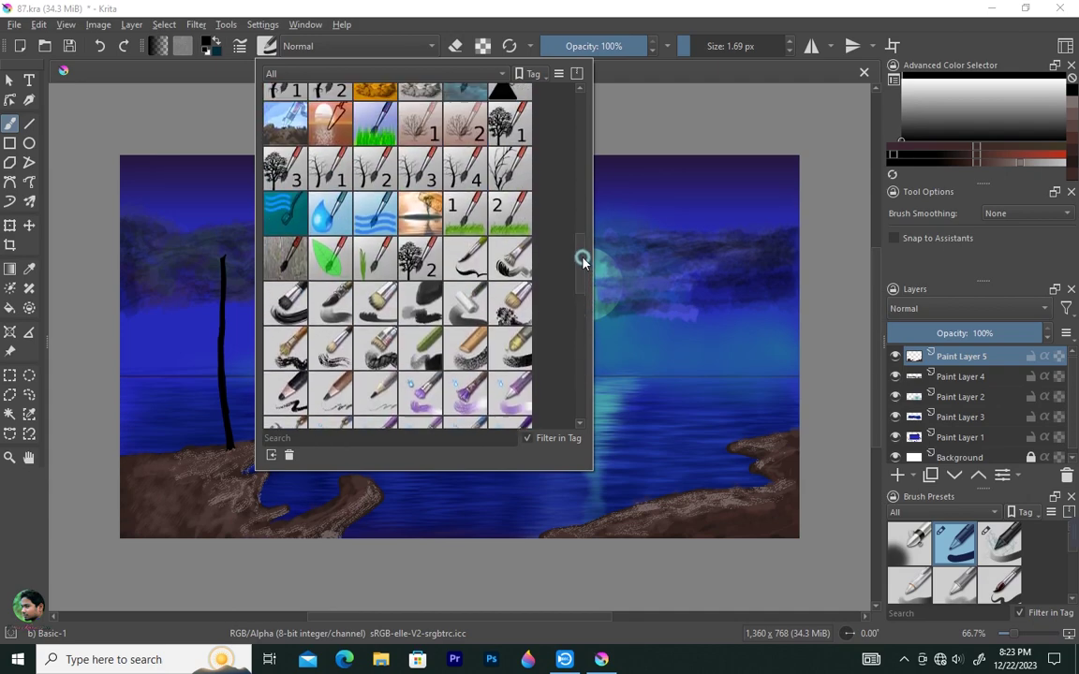
{"action": "left_click", "coordinate": [375, 222]}
{"action": "mouse_move", "coordinate": [843, 206]}
{"action": "left_mouse_down"}
{"action": "mouse_move", "coordinate": [787, 372]}
{"action": "mouse_move", "coordinate": [721, 337]}
{"action": "left_mouse_up"}
{"action": "key", "text": "Escape"}
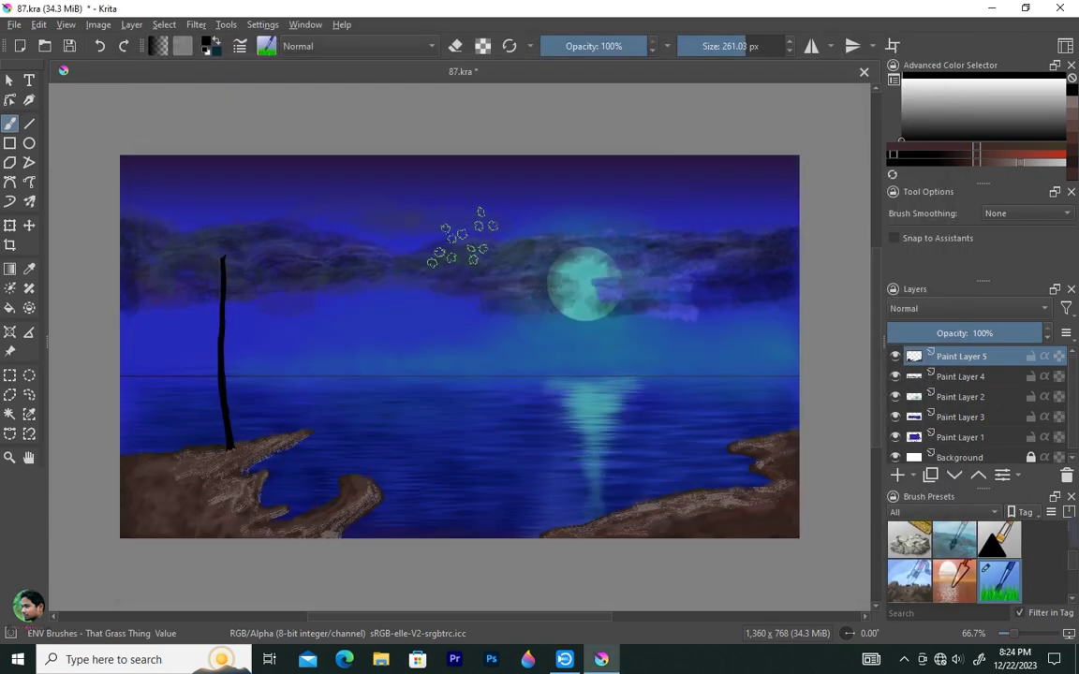
Dab leafy foliage over the left tree's crown and down the right edge
{"action": "left_click", "coordinate": [216, 244]}
{"action": "mouse_move", "coordinate": [216, 243]}
{"action": "left_mouse_down"}
{"action": "mouse_move", "coordinate": [222, 223]}
{"action": "mouse_move", "coordinate": [202, 229]}
{"action": "mouse_move", "coordinate": [233, 236]}
{"action": "mouse_move", "coordinate": [244, 225]}
{"action": "mouse_move", "coordinate": [193, 233]}
{"action": "mouse_move", "coordinate": [246, 261]}
{"action": "mouse_move", "coordinate": [235, 176]}
{"action": "mouse_move", "coordinate": [204, 233]}
{"action": "mouse_move", "coordinate": [233, 204]}
{"action": "mouse_move", "coordinate": [202, 265]}
{"action": "mouse_move", "coordinate": [173, 209]}
{"action": "left_mouse_up"}
{"action": "left_click", "coordinate": [281, 374], "text": "ctrl"}
{"action": "mouse_move", "coordinate": [758, 318]}
{"action": "left_mouse_down"}
{"action": "mouse_move", "coordinate": [775, 380]}
{"action": "mouse_move", "coordinate": [788, 257]}
{"action": "mouse_move", "coordinate": [766, 205]}
{"action": "mouse_move", "coordinate": [729, 181]}
{"action": "mouse_move", "coordinate": [797, 413]}
{"action": "left_mouse_up"}
{"action": "key", "text": "F5"}
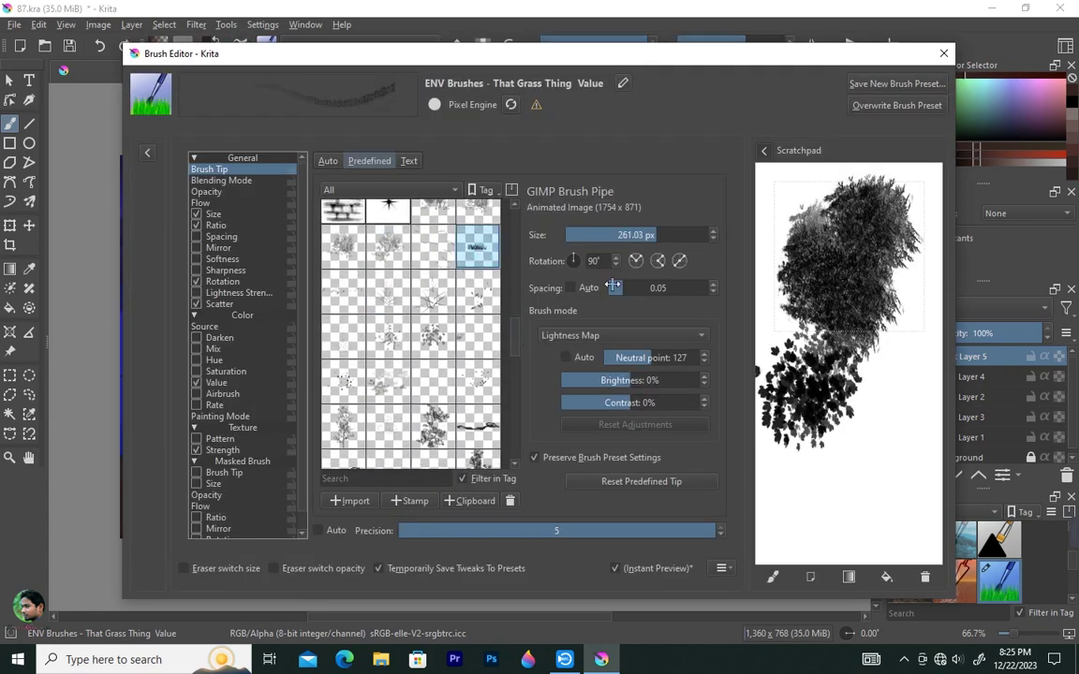
Adjust the leafy brush's ratio and opacity dynamics, testing strokes on the scratchpad
{"action": "left_click_drag", "start_coordinate": [836, 468], "coordinate": [840, 519]}
{"action": "left_click", "coordinate": [219, 303]}
{"action": "left_click_drag", "start_coordinate": [804, 477], "coordinate": [805, 533]}
{"action": "left_click", "coordinate": [216, 225]}
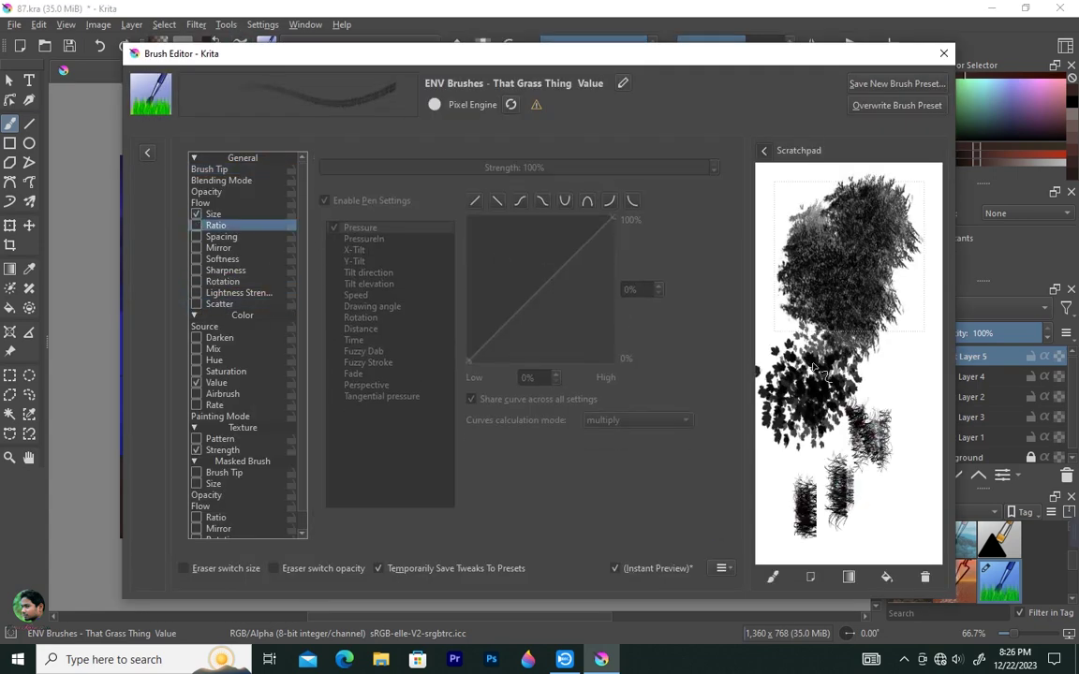
{"action": "left_click_drag", "start_coordinate": [889, 342], "coordinate": [889, 408]}
{"action": "left_click", "coordinate": [206, 191]}
{"action": "left_click_drag", "start_coordinate": [824, 375], "coordinate": [824, 450]}
{"action": "left_click", "coordinate": [925, 577]}
{"action": "left_click_drag", "start_coordinate": [772, 361], "coordinate": [847, 379]}
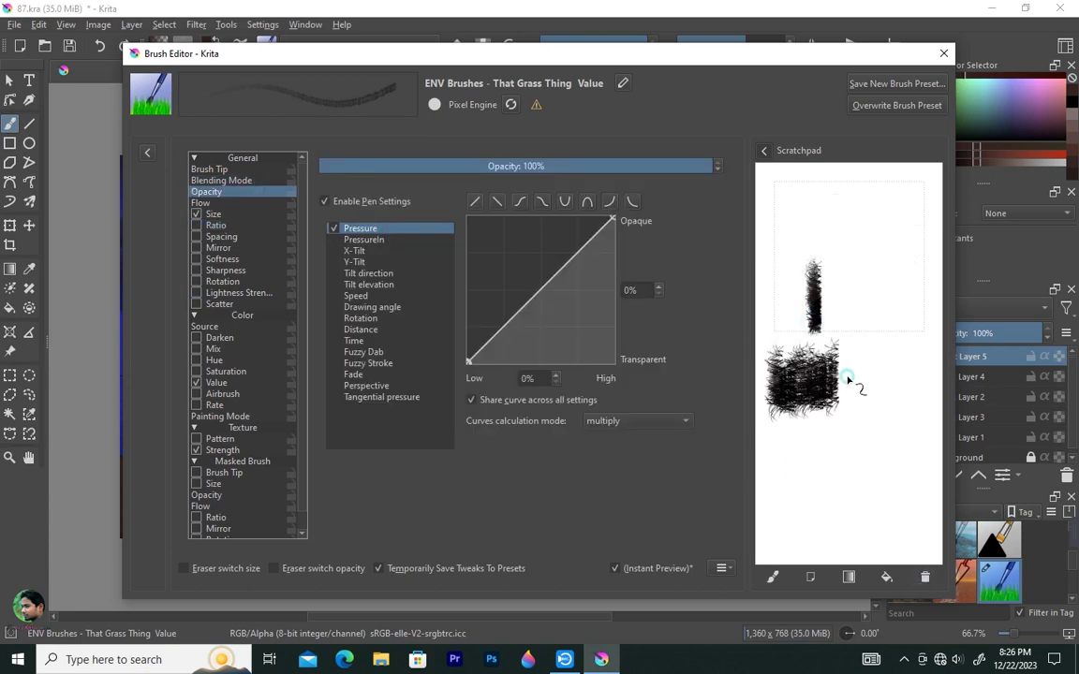
Turn off value and rotation variation, check scatter, and test the updated brush
{"action": "left_click_drag", "start_coordinate": [813, 262], "coordinate": [813, 328]}
{"action": "left_click", "coordinate": [216, 382]}
{"action": "left_click_drag", "start_coordinate": [805, 412], "coordinate": [880, 525]}
{"action": "left_click", "coordinate": [222, 281]}
{"action": "left_click", "coordinate": [925, 576]}
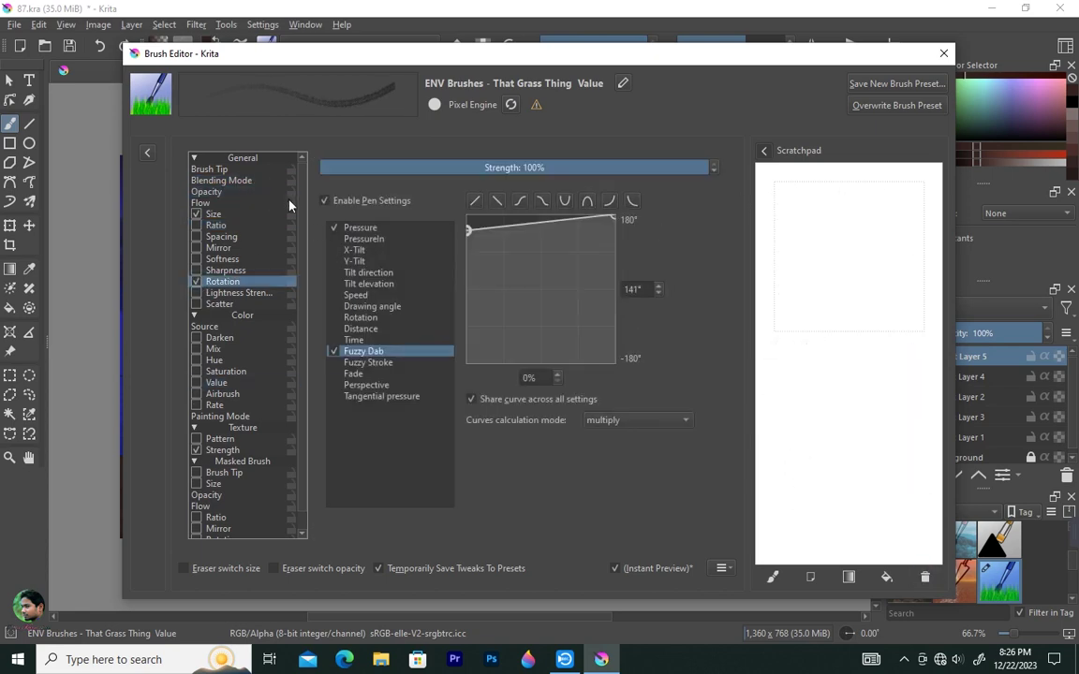
{"action": "left_click", "coordinate": [219, 304]}
{"action": "left_click_drag", "start_coordinate": [813, 262], "coordinate": [833, 335]}
{"action": "left_click", "coordinate": [209, 169]}
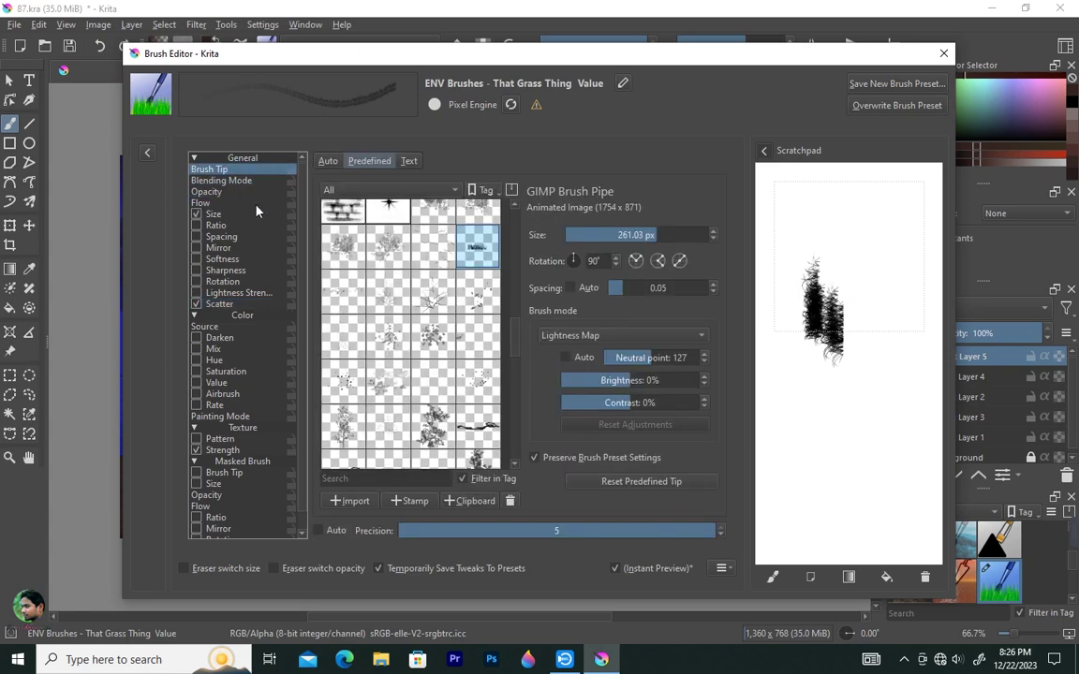
{"action": "key", "text": "Escape"}
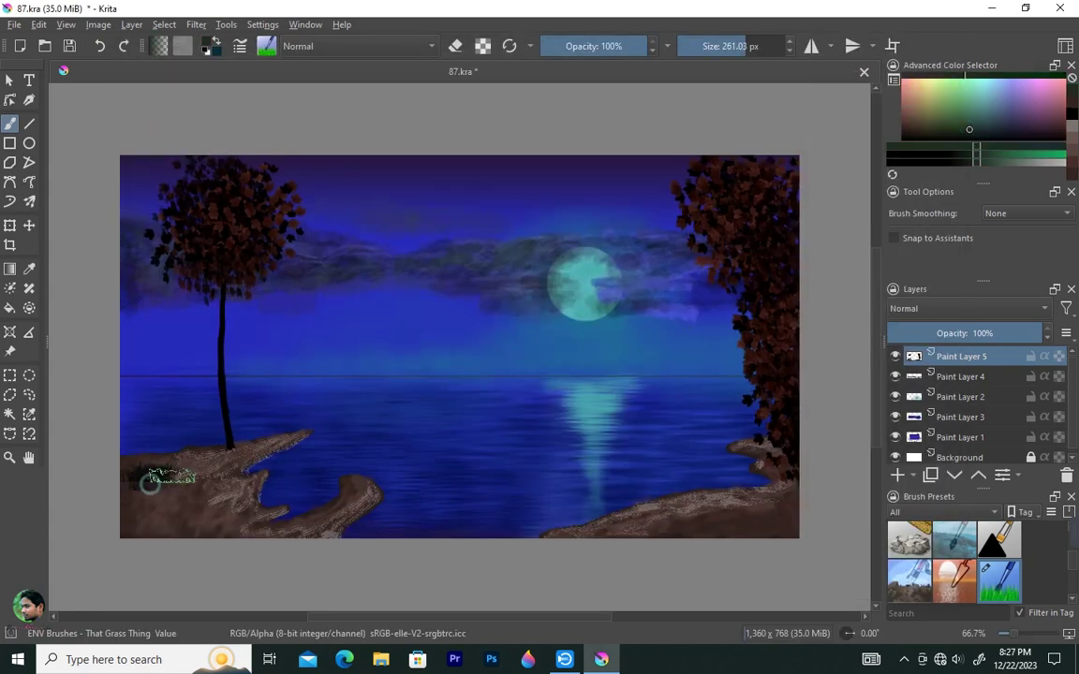
Paint dark and lighter green grass along the lower-left shore and lower-right sandy shore
{"action": "left_click", "coordinate": [967, 120]}
{"action": "mouse_move", "coordinate": [178, 417]}
{"action": "left_mouse_down"}
{"action": "mouse_move", "coordinate": [251, 438]}
{"action": "mouse_move", "coordinate": [180, 468]}
{"action": "mouse_move", "coordinate": [236, 440]}
{"action": "mouse_move", "coordinate": [250, 394]}
{"action": "left_mouse_up"}
{"action": "left_click", "coordinate": [941, 163]}
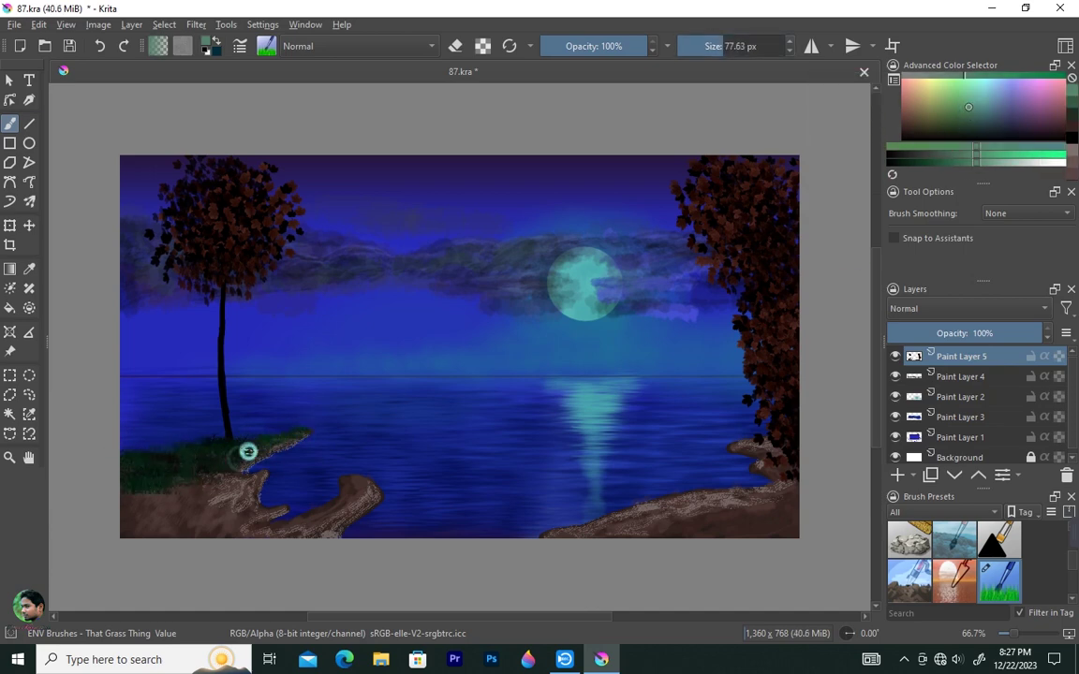
{"action": "mouse_move", "coordinate": [184, 456]}
{"action": "left_mouse_down"}
{"action": "mouse_move", "coordinate": [248, 445]}
{"action": "mouse_move", "coordinate": [153, 496]}
{"action": "mouse_move", "coordinate": [180, 501]}
{"action": "mouse_move", "coordinate": [142, 520]}
{"action": "mouse_move", "coordinate": [168, 518]}
{"action": "left_mouse_up"}
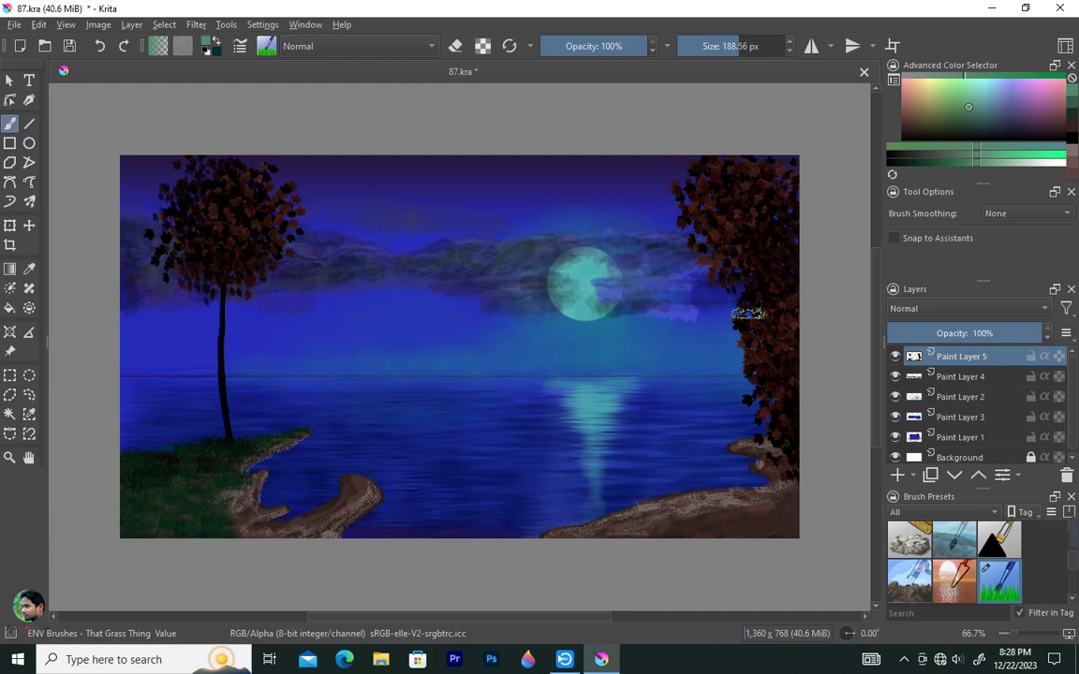
{"action": "mouse_move", "coordinate": [243, 531]}
{"action": "left_mouse_down"}
{"action": "mouse_move", "coordinate": [234, 506]}
{"action": "mouse_move", "coordinate": [338, 510]}
{"action": "left_mouse_up"}
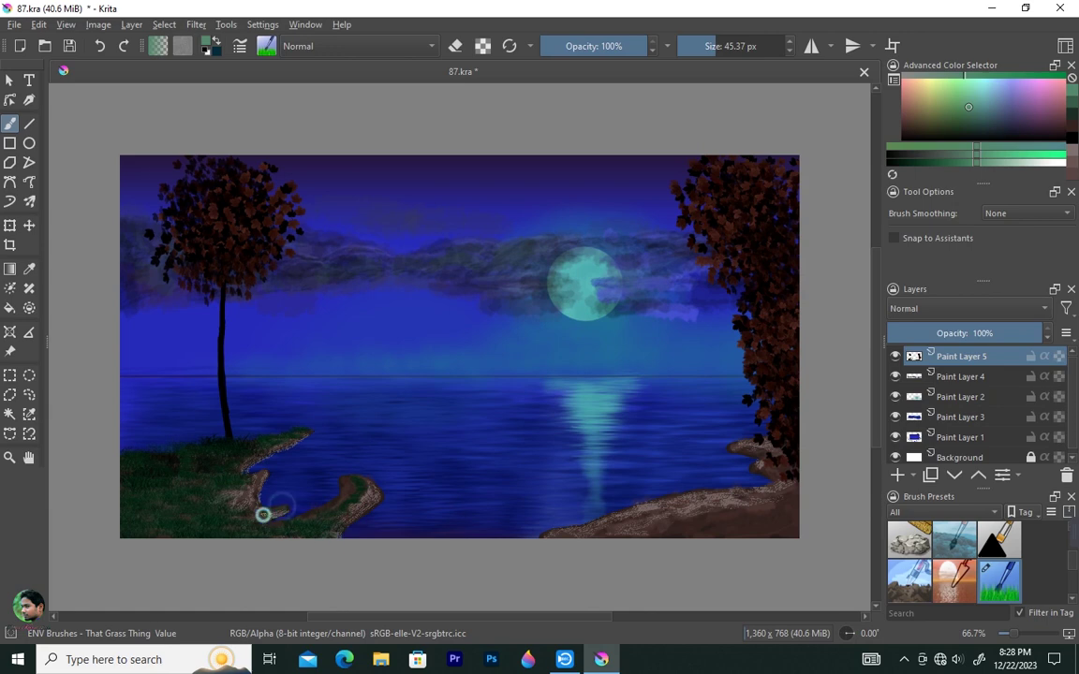
{"action": "mouse_move", "coordinate": [766, 510]}
{"action": "left_mouse_down"}
{"action": "mouse_move", "coordinate": [753, 530]}
{"action": "mouse_move", "coordinate": [783, 510]}
{"action": "mouse_move", "coordinate": [763, 497]}
{"action": "left_mouse_up"}
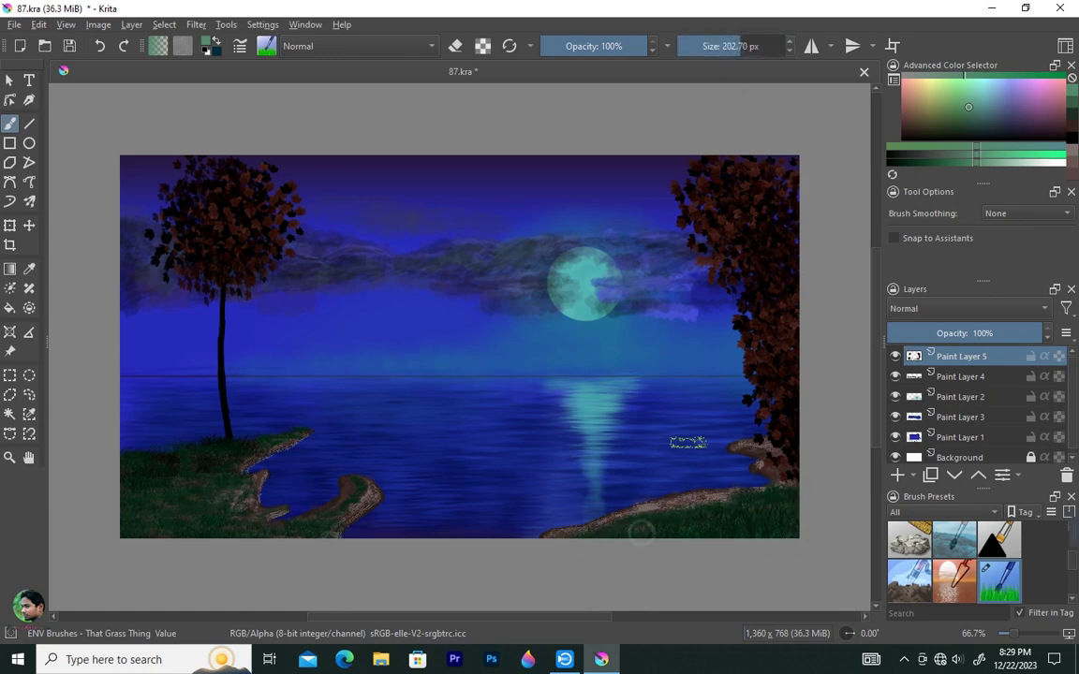
{"action": "mouse_move", "coordinate": [646, 523]}
{"action": "left_mouse_down"}
{"action": "mouse_move", "coordinate": [613, 527]}
{"action": "mouse_move", "coordinate": [796, 513]}
{"action": "mouse_move", "coordinate": [751, 517]}
{"action": "left_mouse_up"}
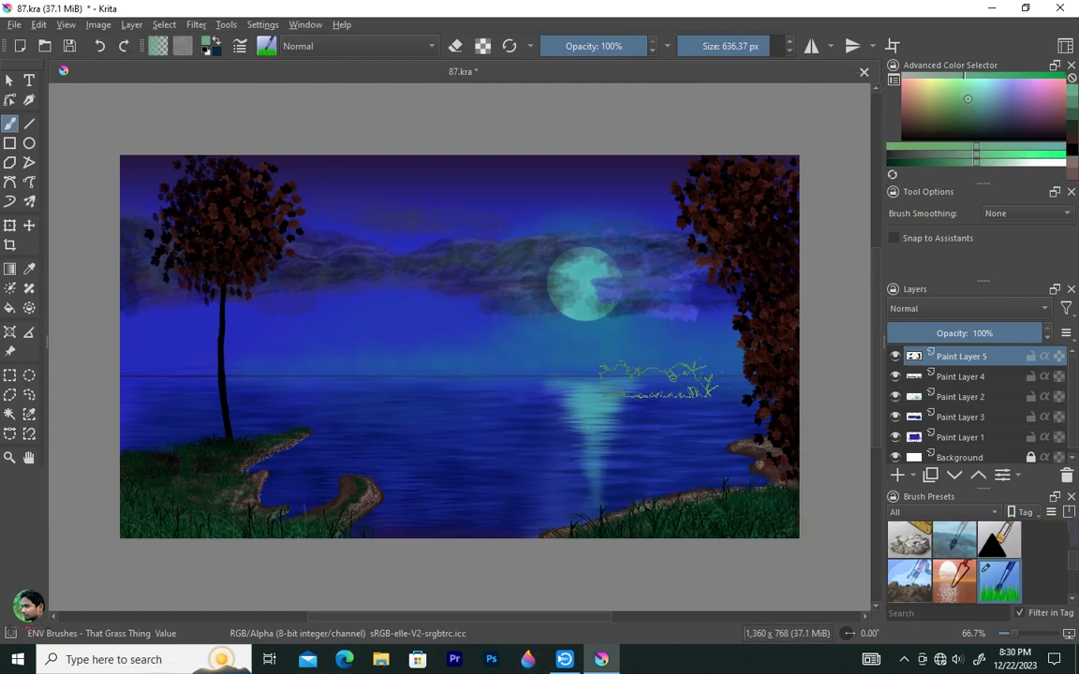
{"action": "left_click", "coordinate": [266, 46]}
{"action": "left_click", "coordinate": [290, 102]}
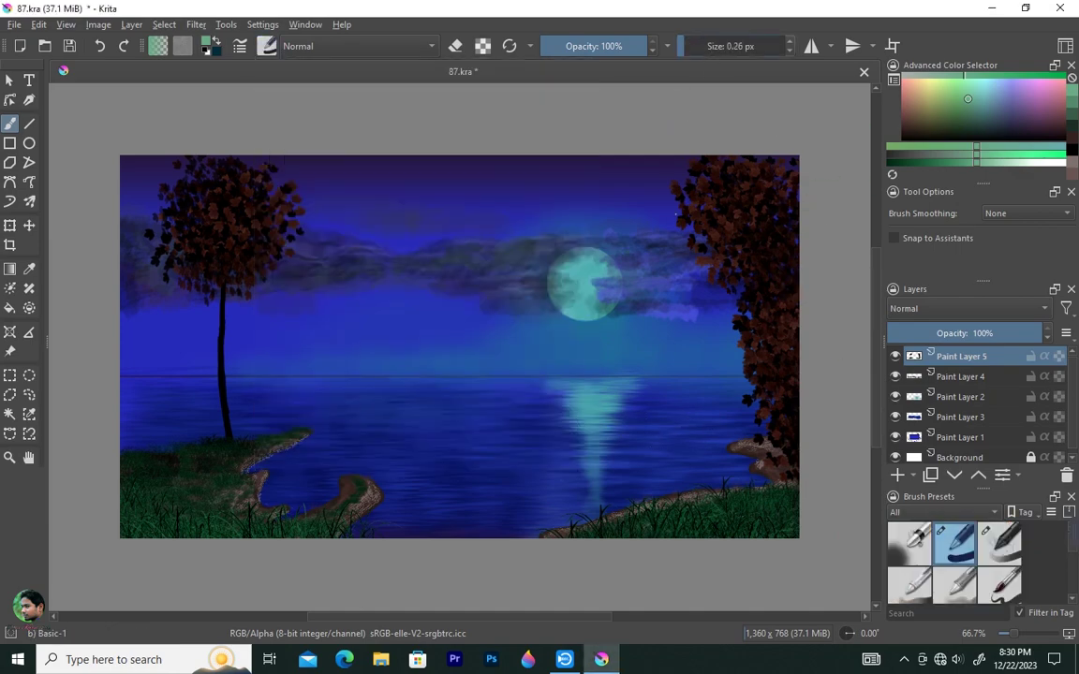
{"action": "scroll", "coordinate": [581, 449], "scroll_direction": "up", "scroll_amount": 3}
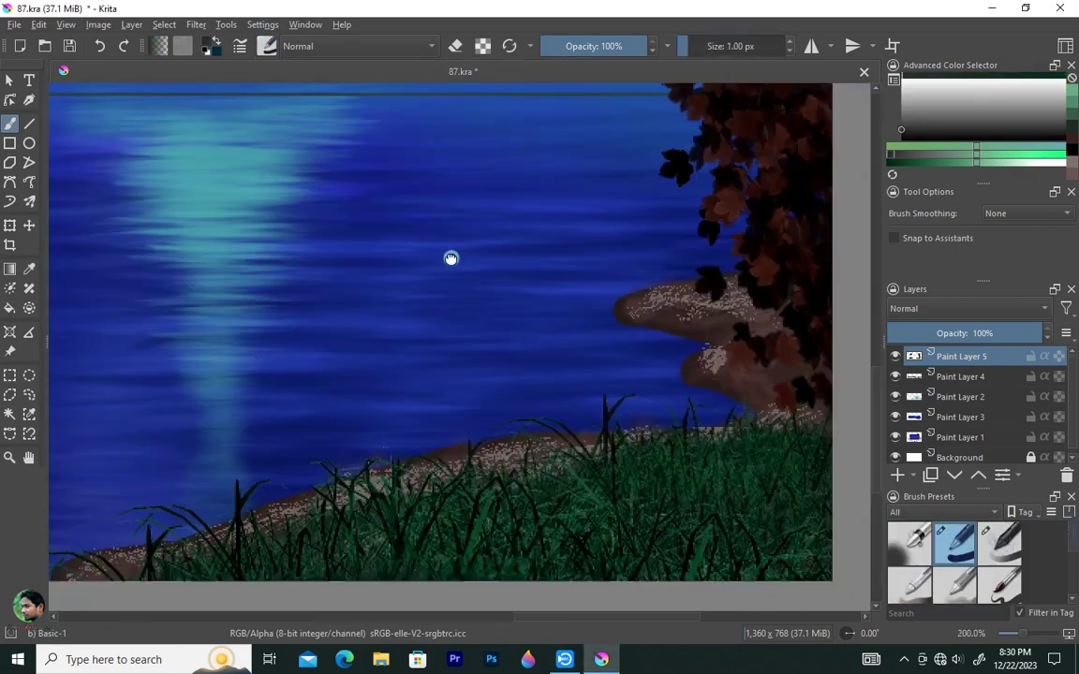
{"action": "scroll", "coordinate": [614, 368], "scroll_direction": "down", "scroll_amount": 2}
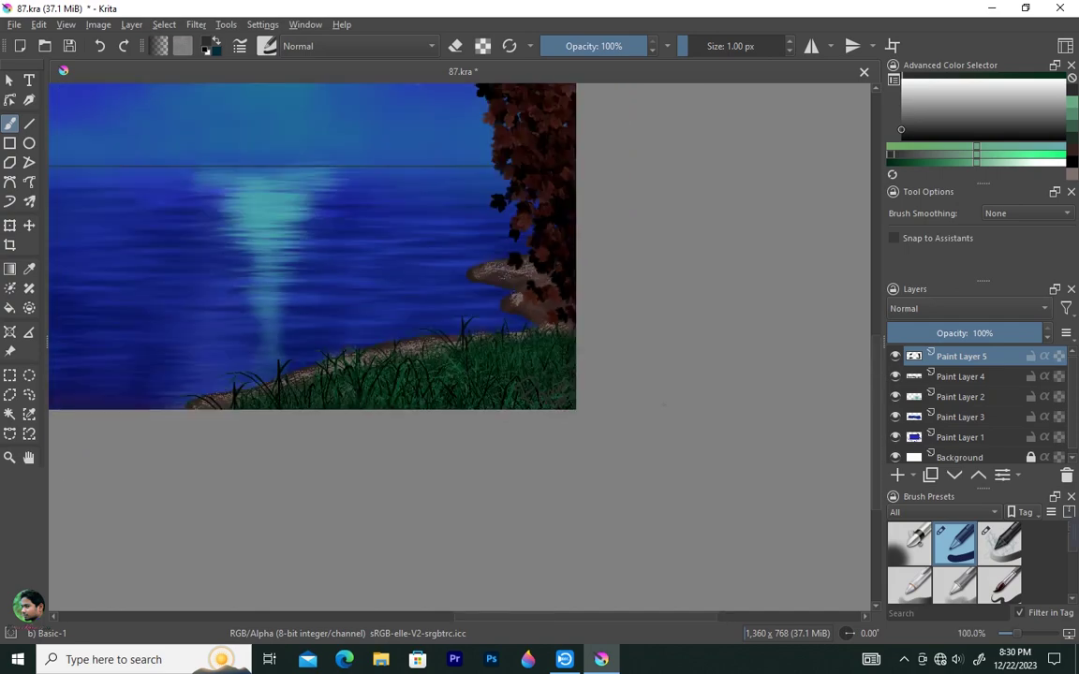
{"action": "scroll", "coordinate": [627, 351], "scroll_direction": "down", "scroll_amount": 1}
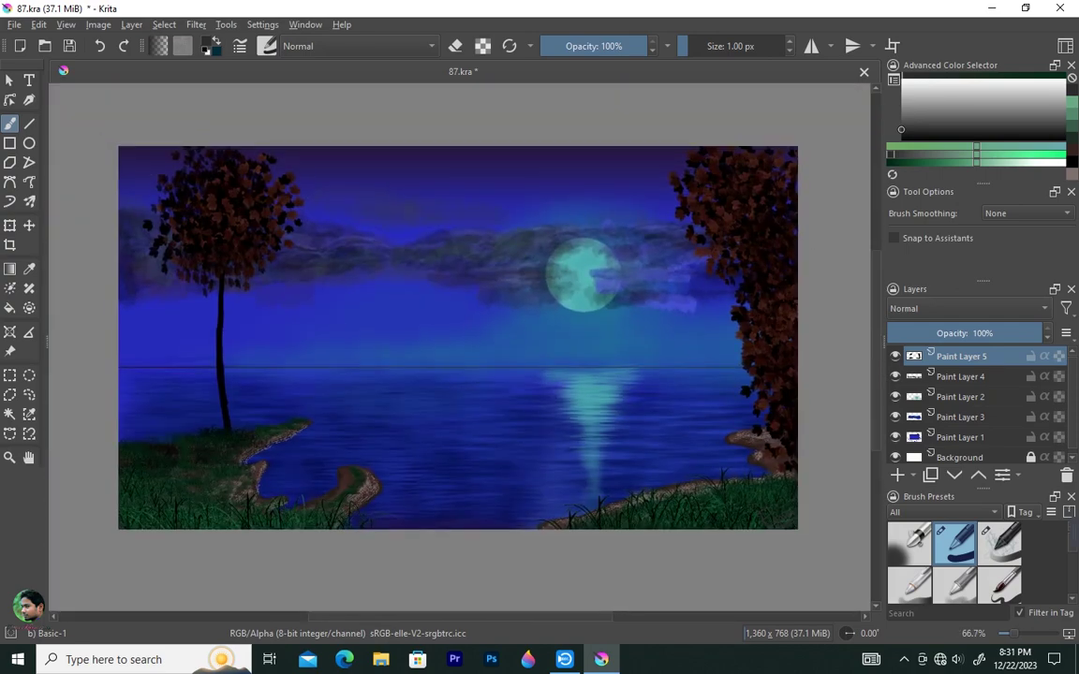